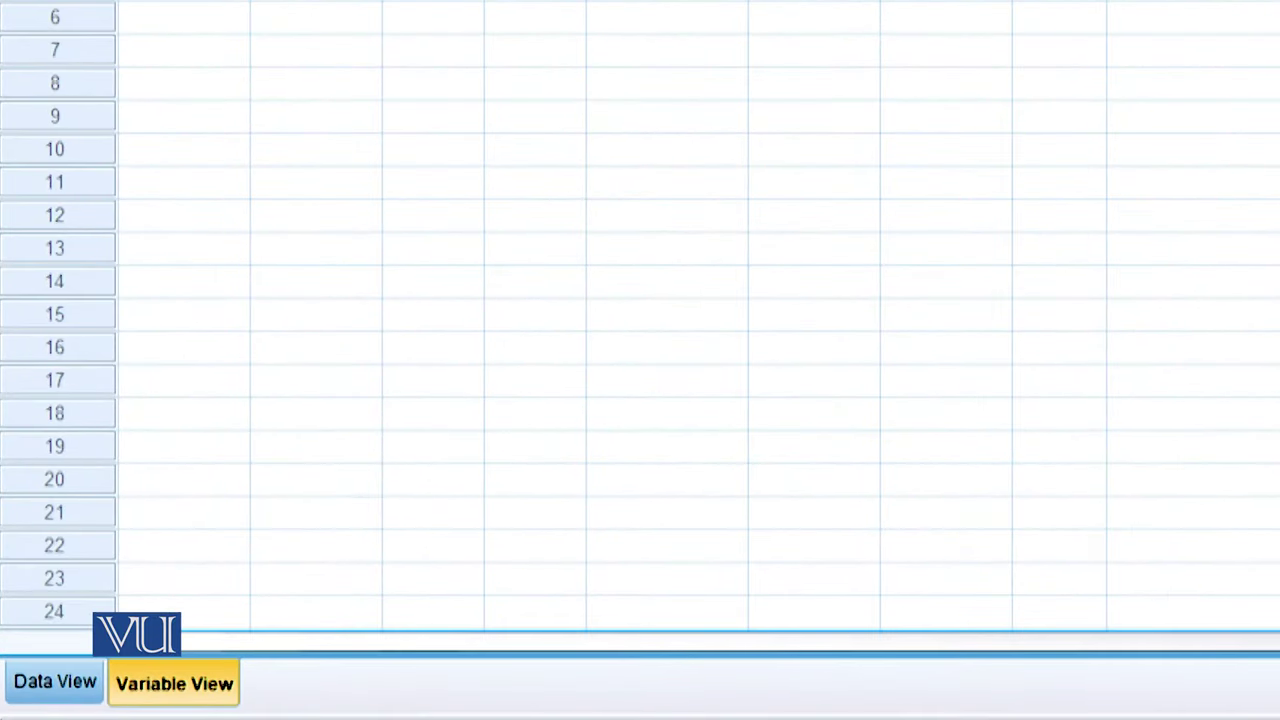
{"action": "left_click", "coordinate": [86, 681]}
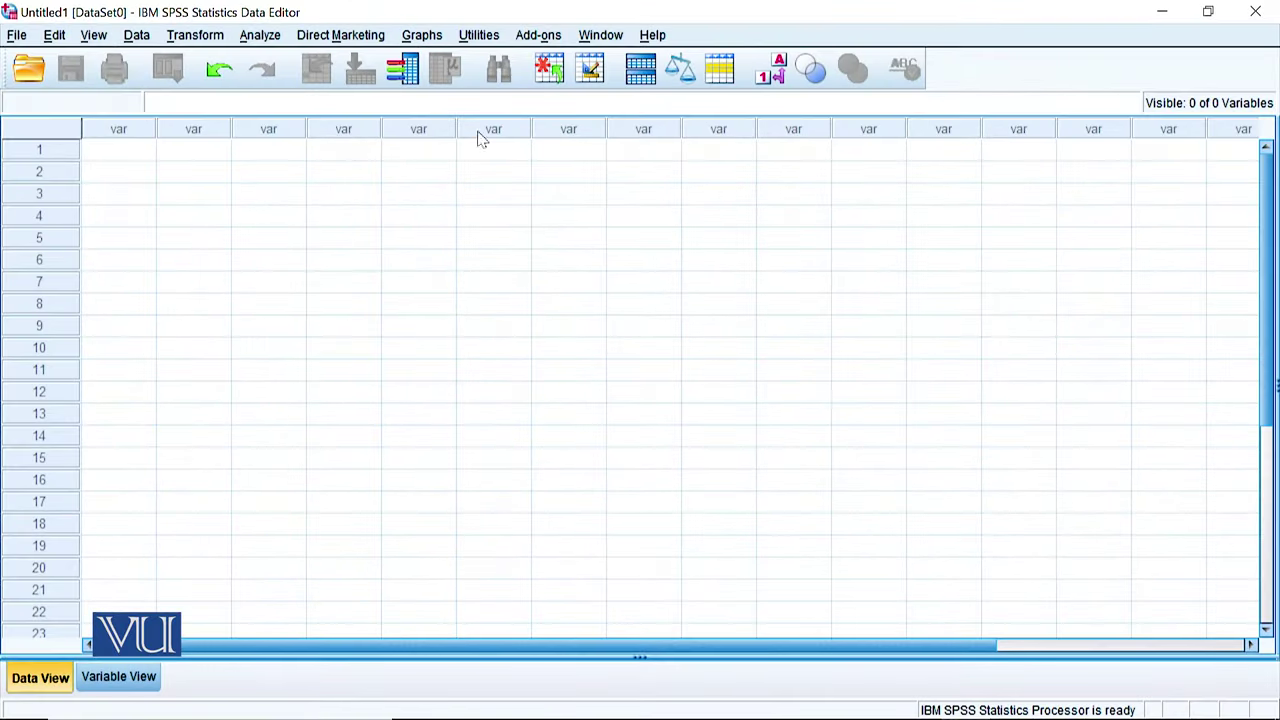
{"action": "left_click", "coordinate": [130, 686]}
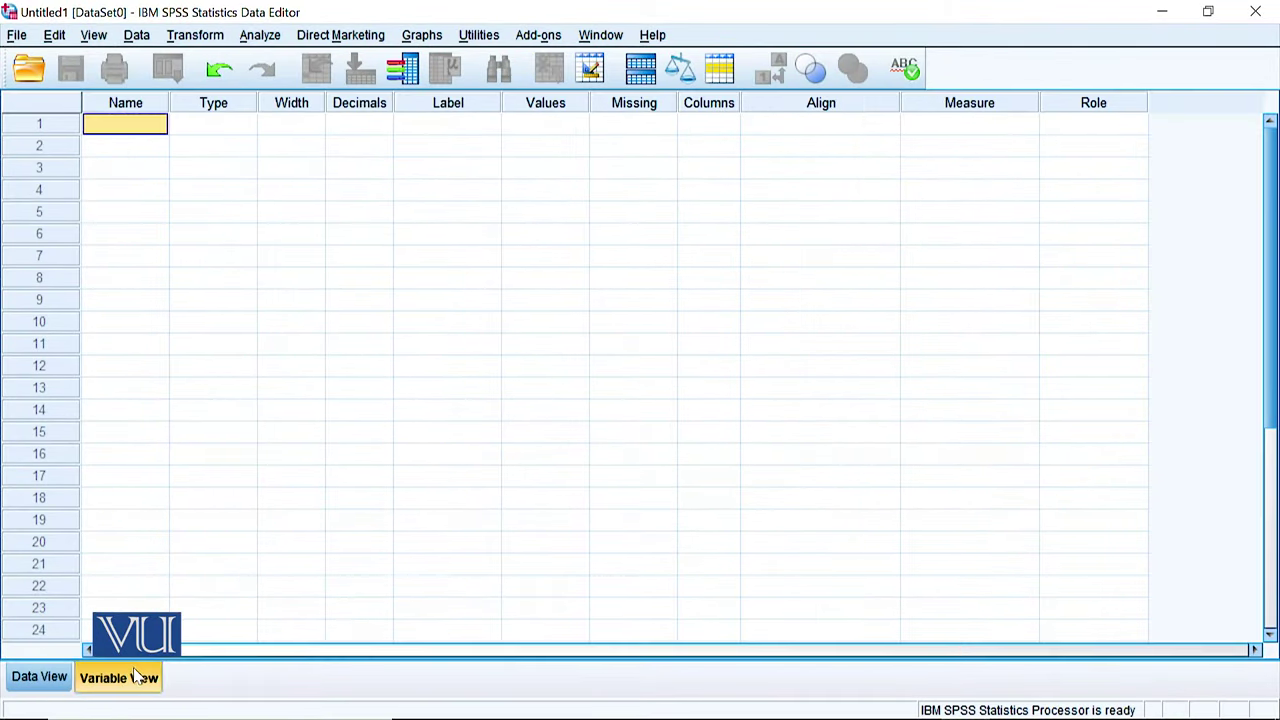
{"action": "left_click", "coordinate": [24, 688]}
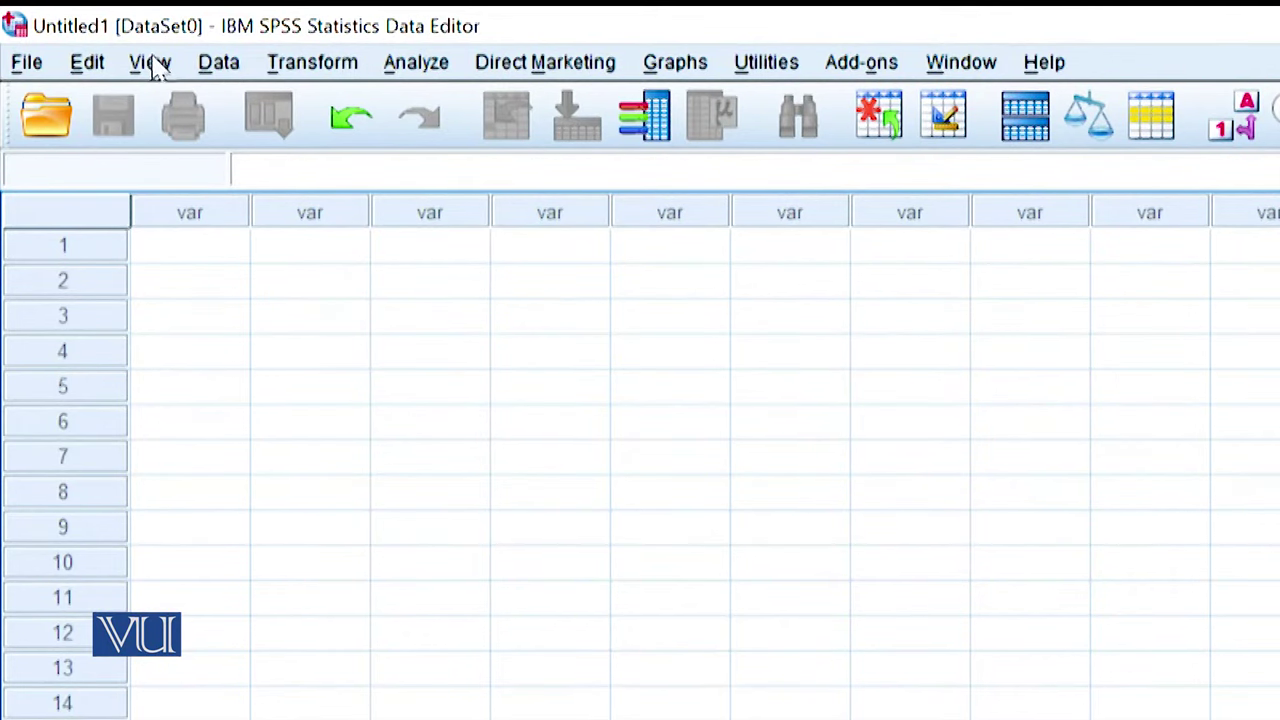
{"action": "left_click", "coordinate": [32, 68]}
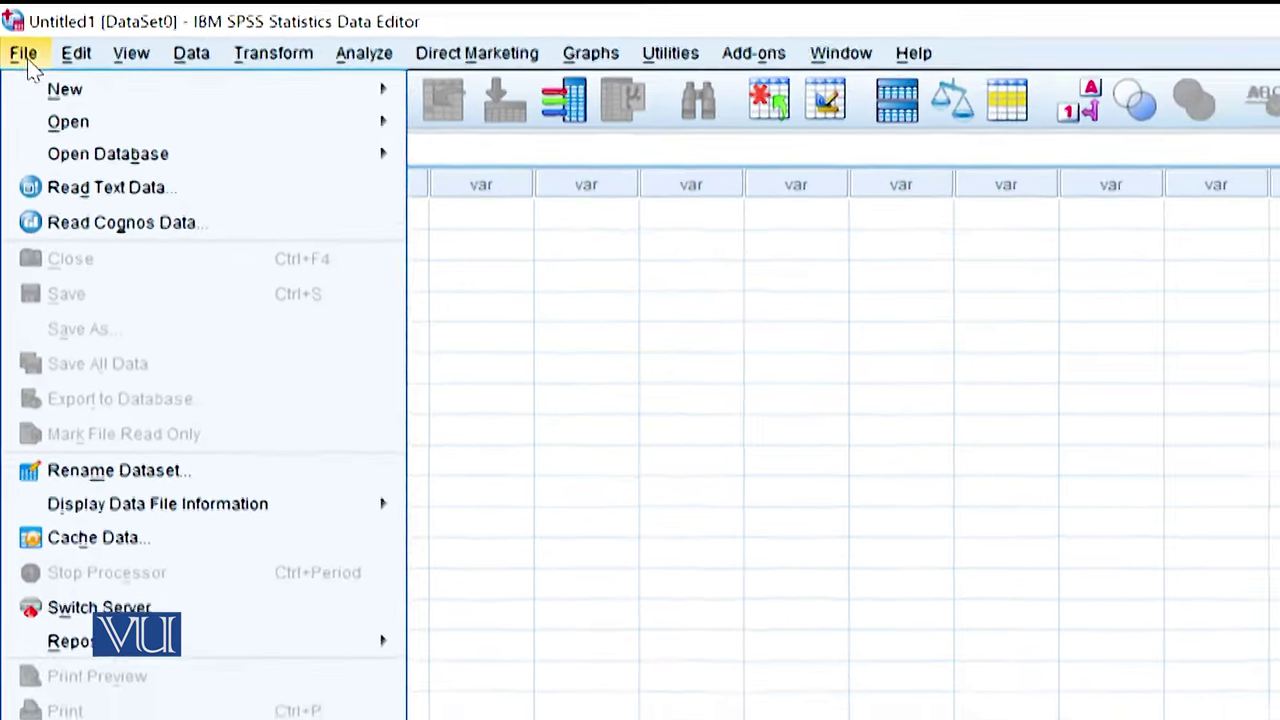
{"action": "mouse_move", "coordinate": [261, 112]}
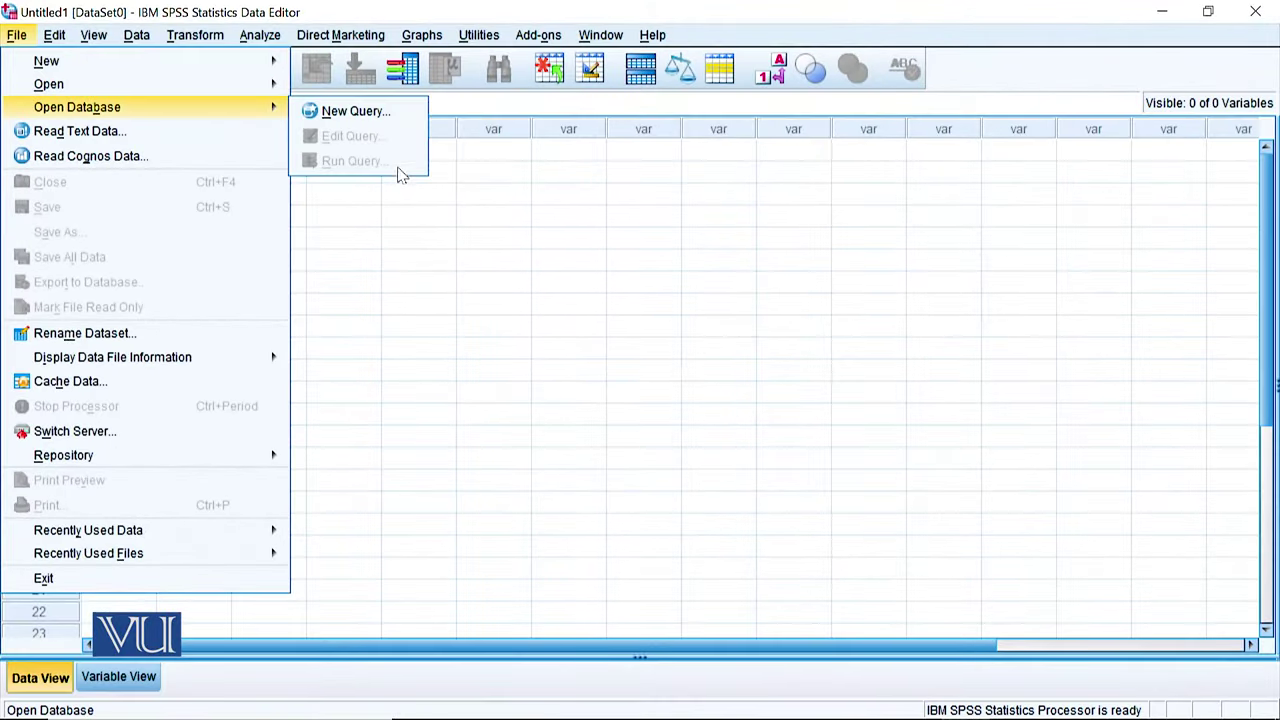
{"action": "left_click", "coordinate": [370, 250]}
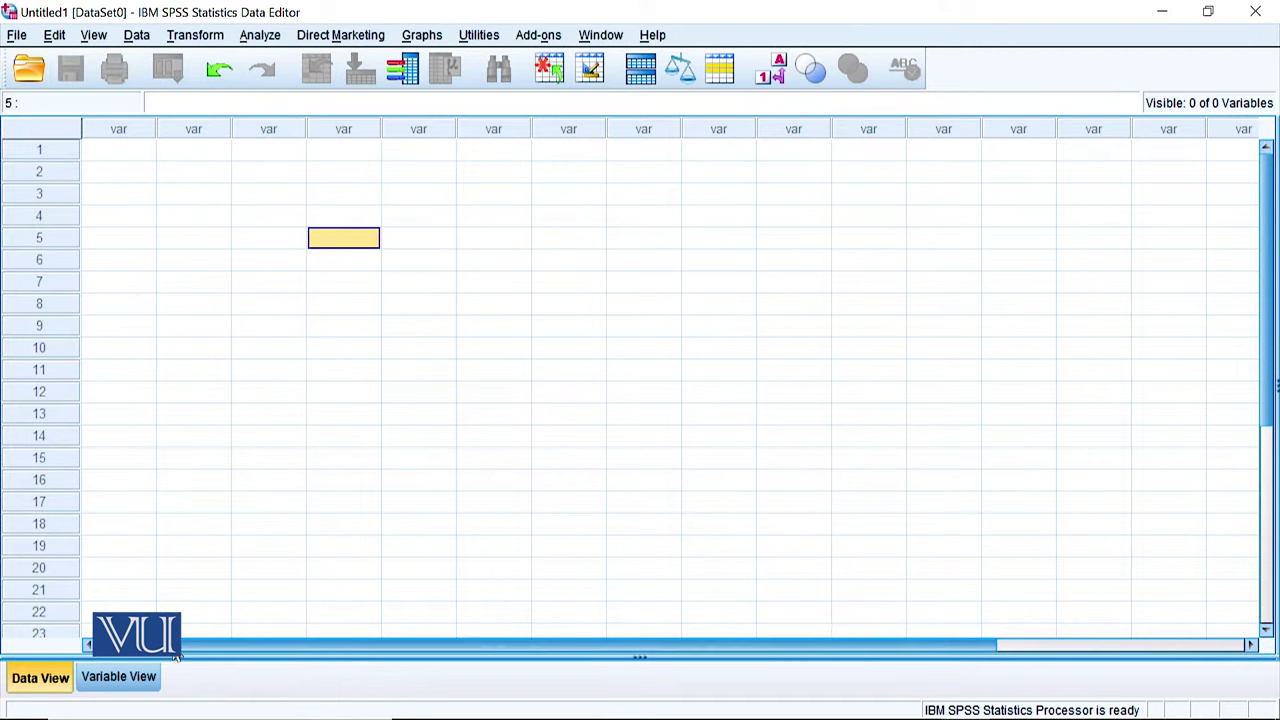
Step: Enter the values 2, 3, 4, 5 and 6 down the first data column, starting at row 1
{"action": "left_click", "coordinate": [130, 162]}
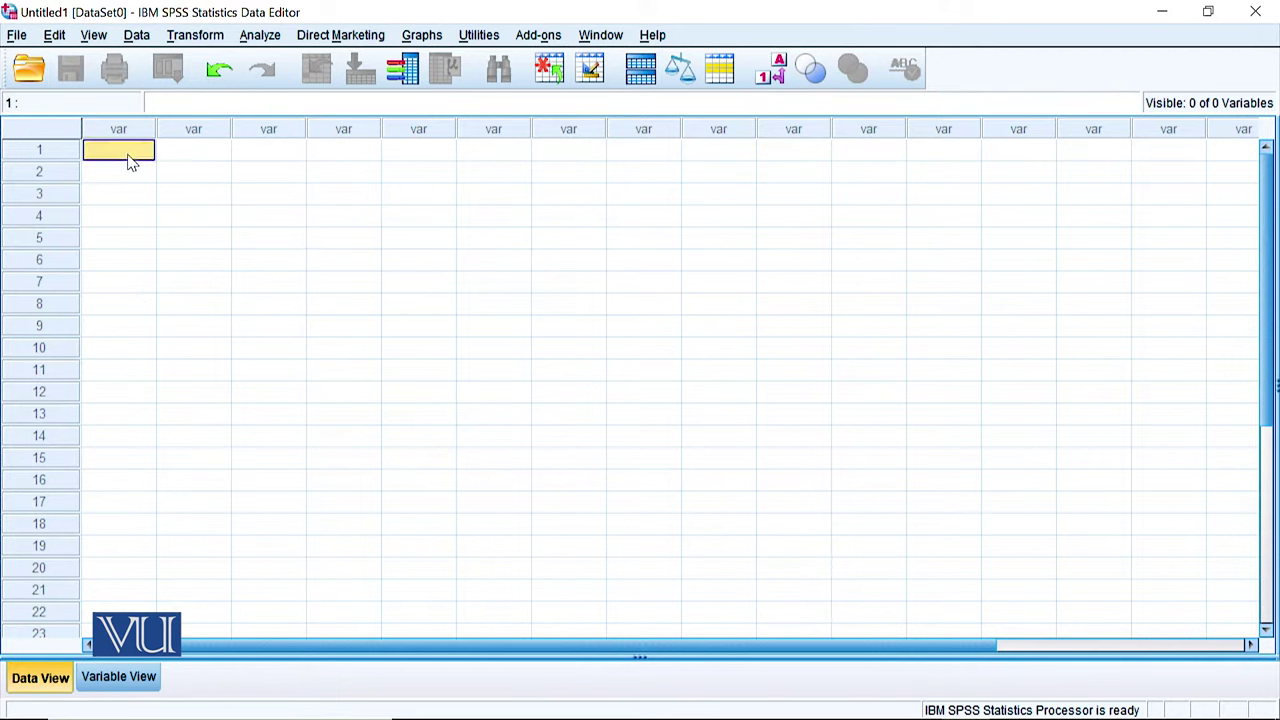
{"action": "type", "text": "2"}
{"action": "key", "text": "Return"}
{"action": "type", "text": "3"}
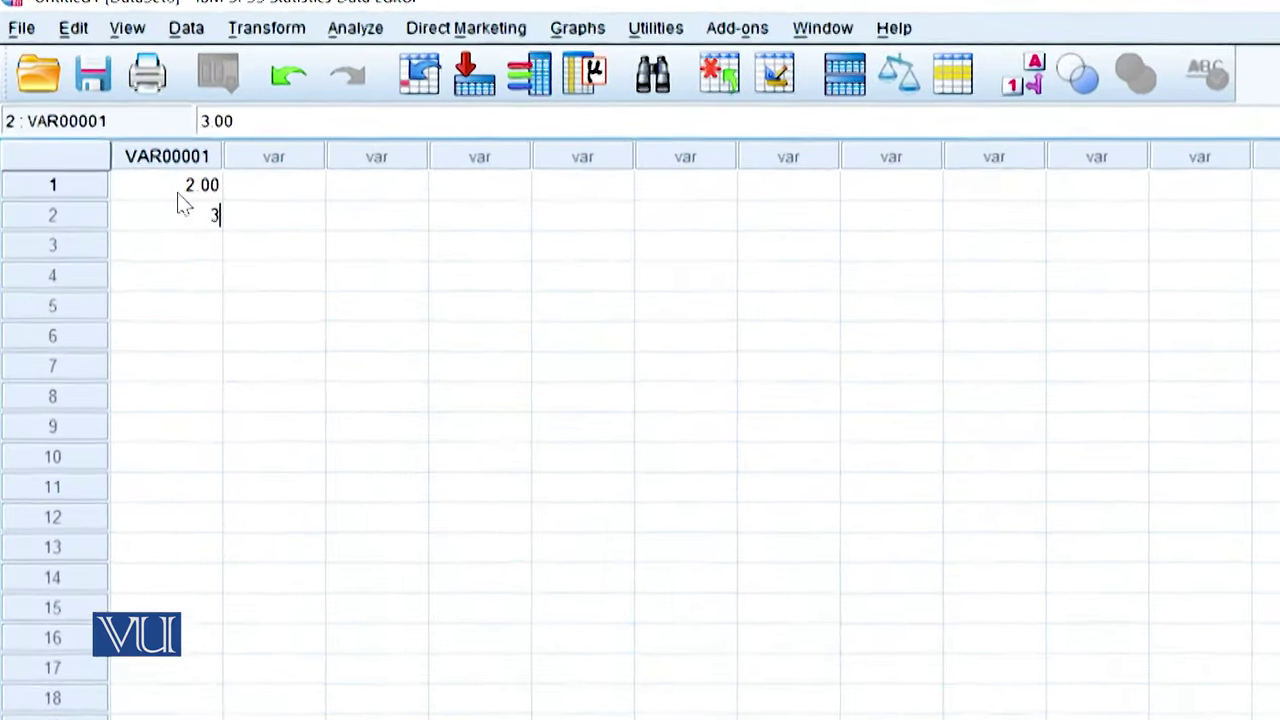
{"action": "key", "text": "Return"}
{"action": "type", "text": "4"}
{"action": "key", "text": "Return"}
{"action": "type", "text": "5"}
{"action": "key", "text": "Return"}
{"action": "type", "text": "6"}
{"action": "key", "text": "Return"}
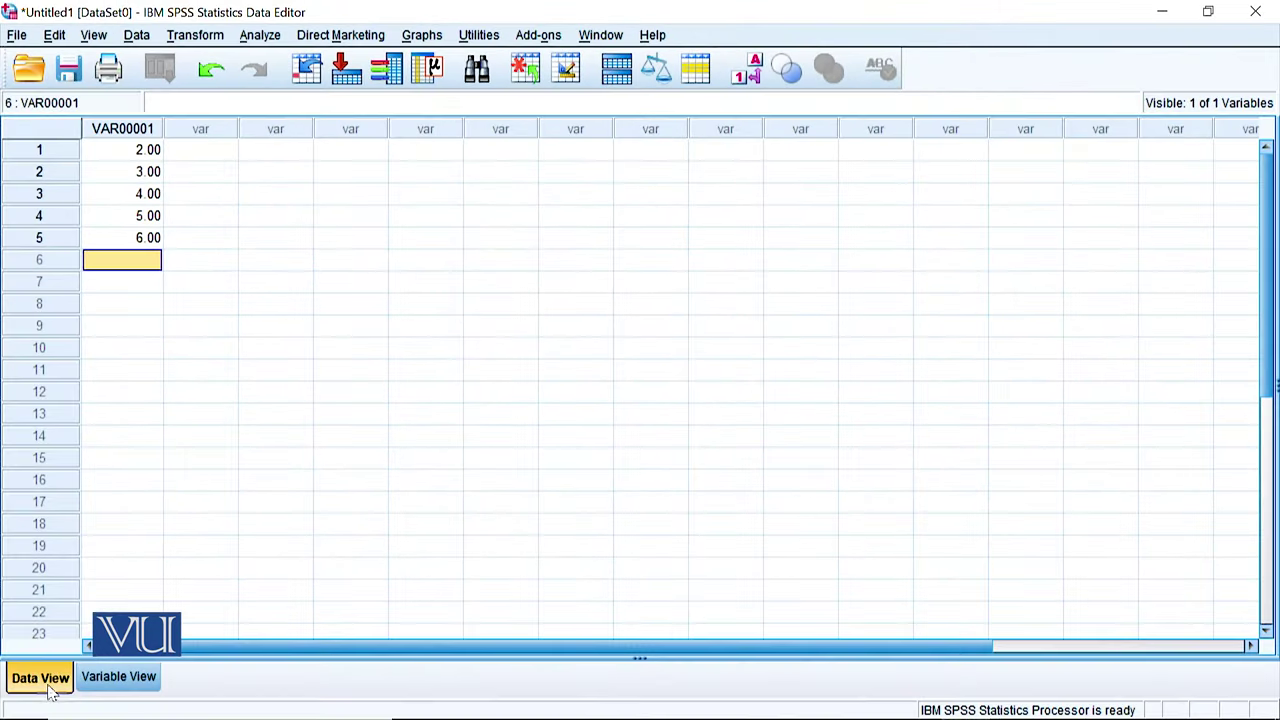
Step: Open the definition of the first data column's variable and rename it ITestScores
{"action": "left_click", "coordinate": [112, 130]}
{"action": "double_click", "coordinate": [112, 130]}
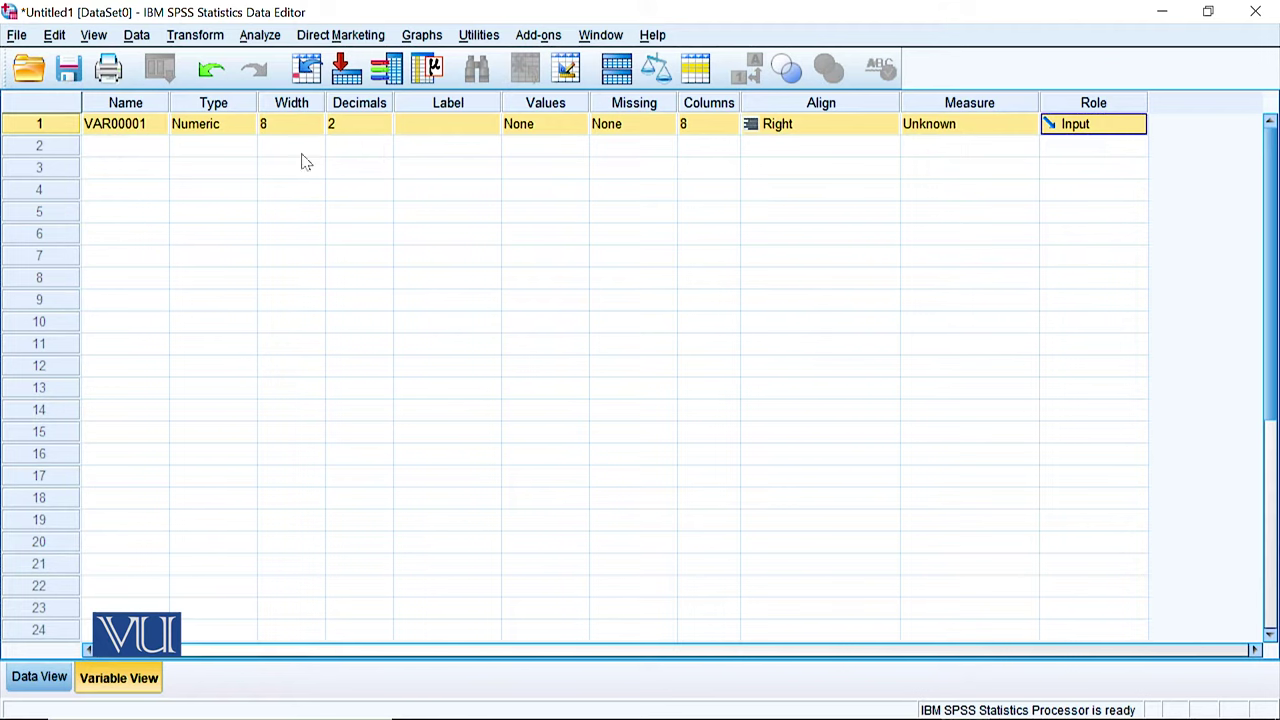
{"action": "left_click", "coordinate": [137, 130]}
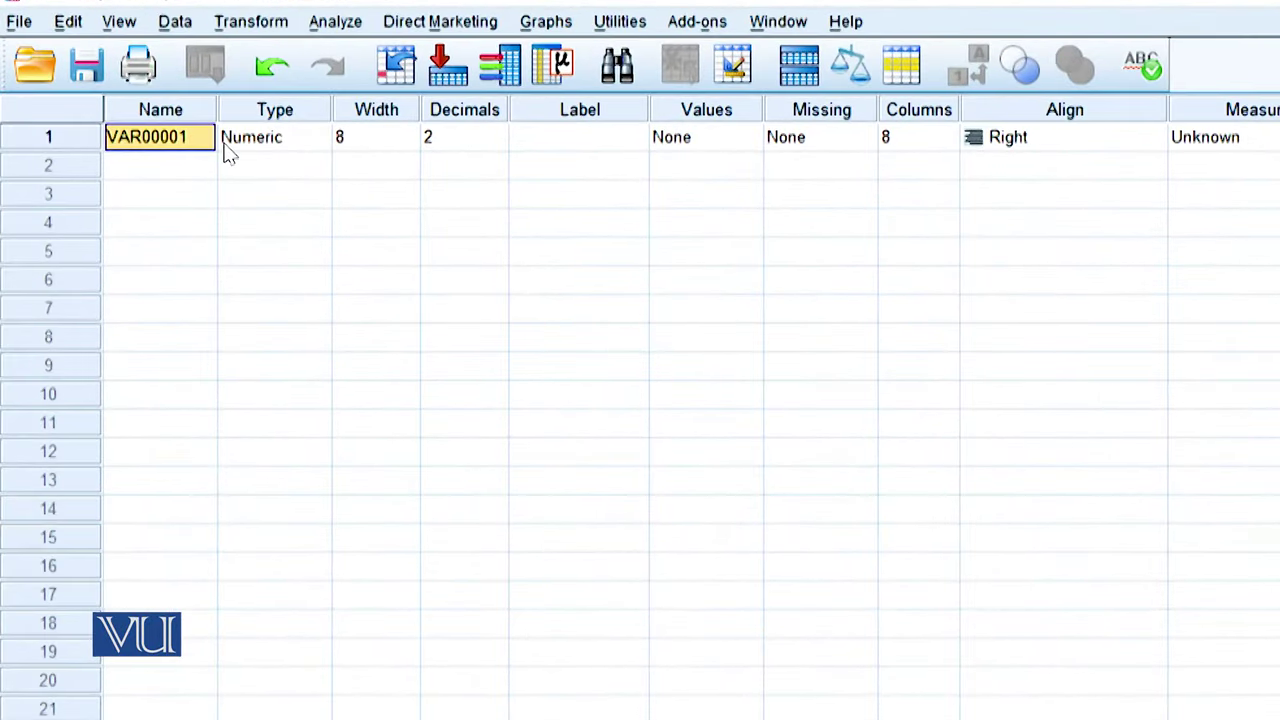
{"action": "type", "text": "ID"}
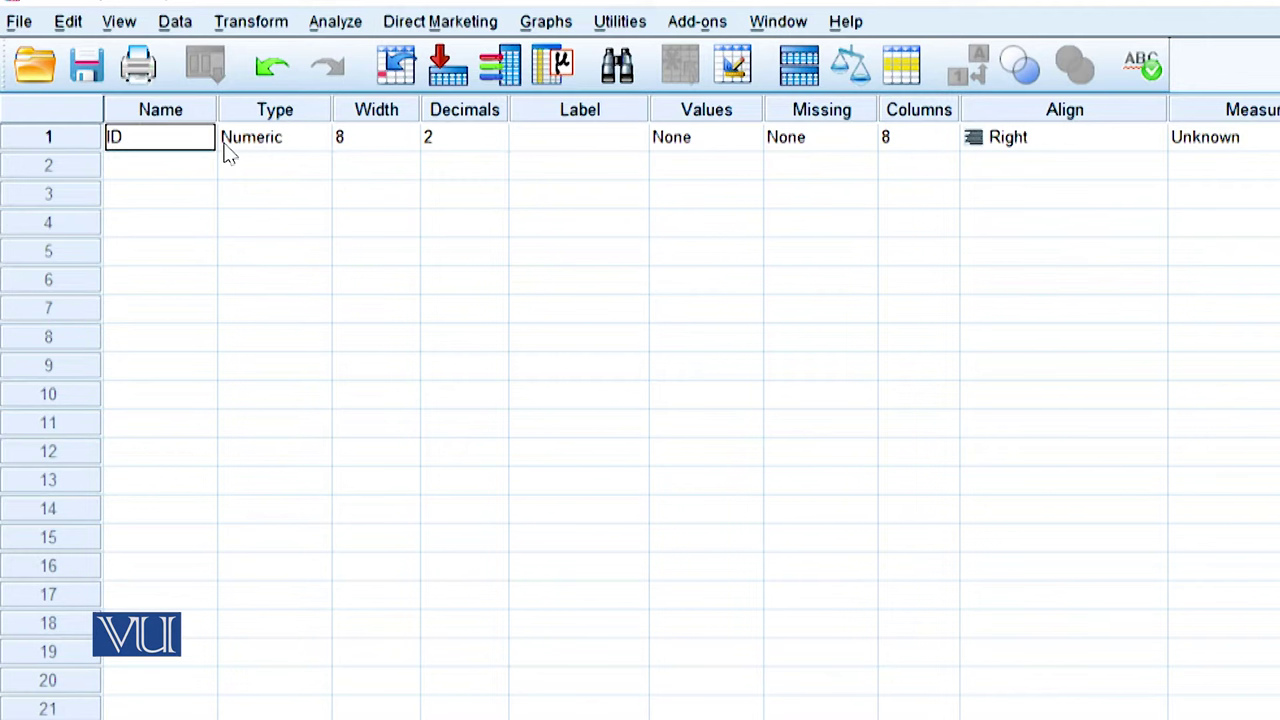
{"action": "key", "text": "BackSpace"}
{"action": "type", "text": "IR"}
{"action": "key", "text": "BackSpace"}
{"action": "type", "text": "TestScores"}
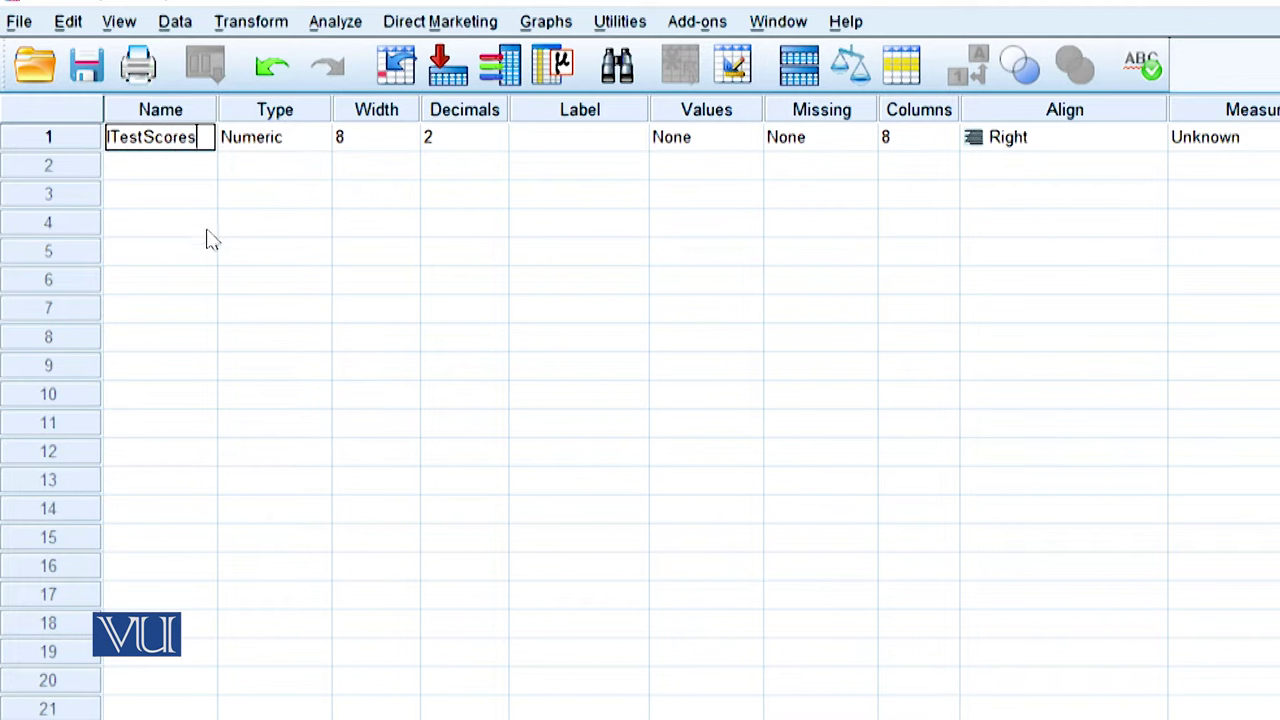
{"action": "left_click", "coordinate": [300, 145]}
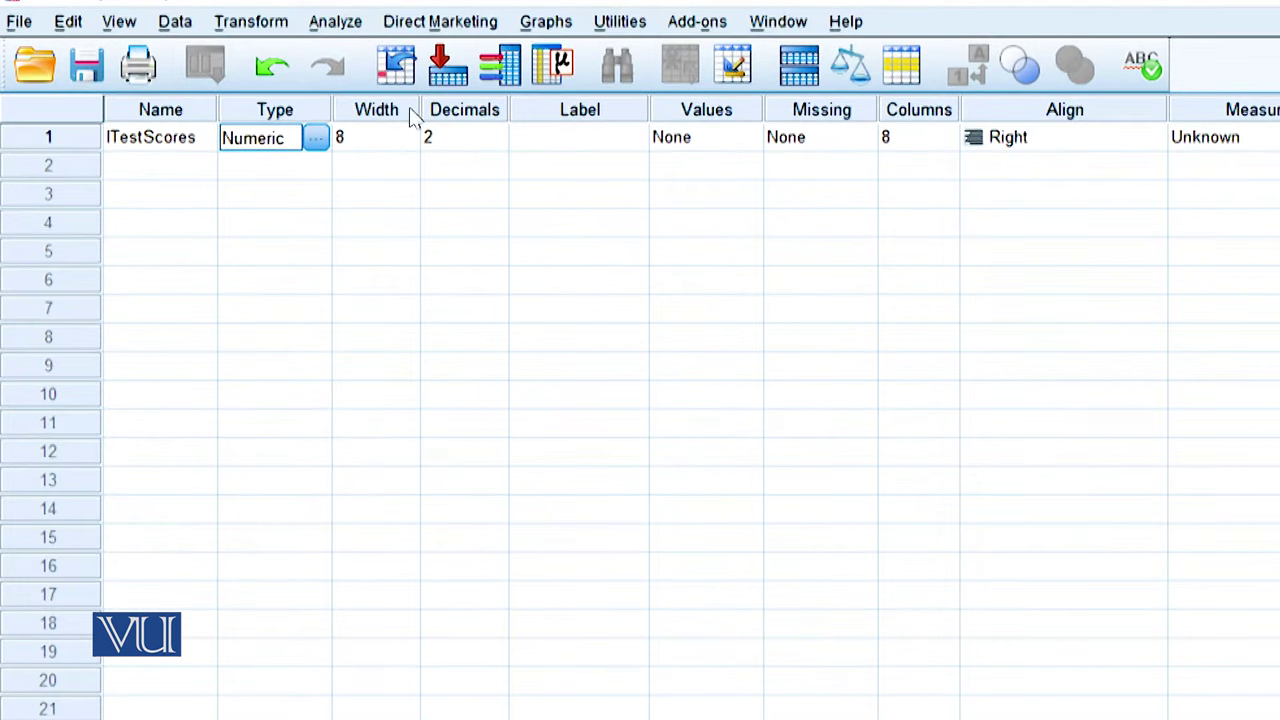
Step: Define a second variable as Numeric in row 2, previewing the String, Dollar and Date type options before accepting
{"action": "left_click", "coordinate": [316, 164]}
{"action": "left_click", "coordinate": [317, 165]}
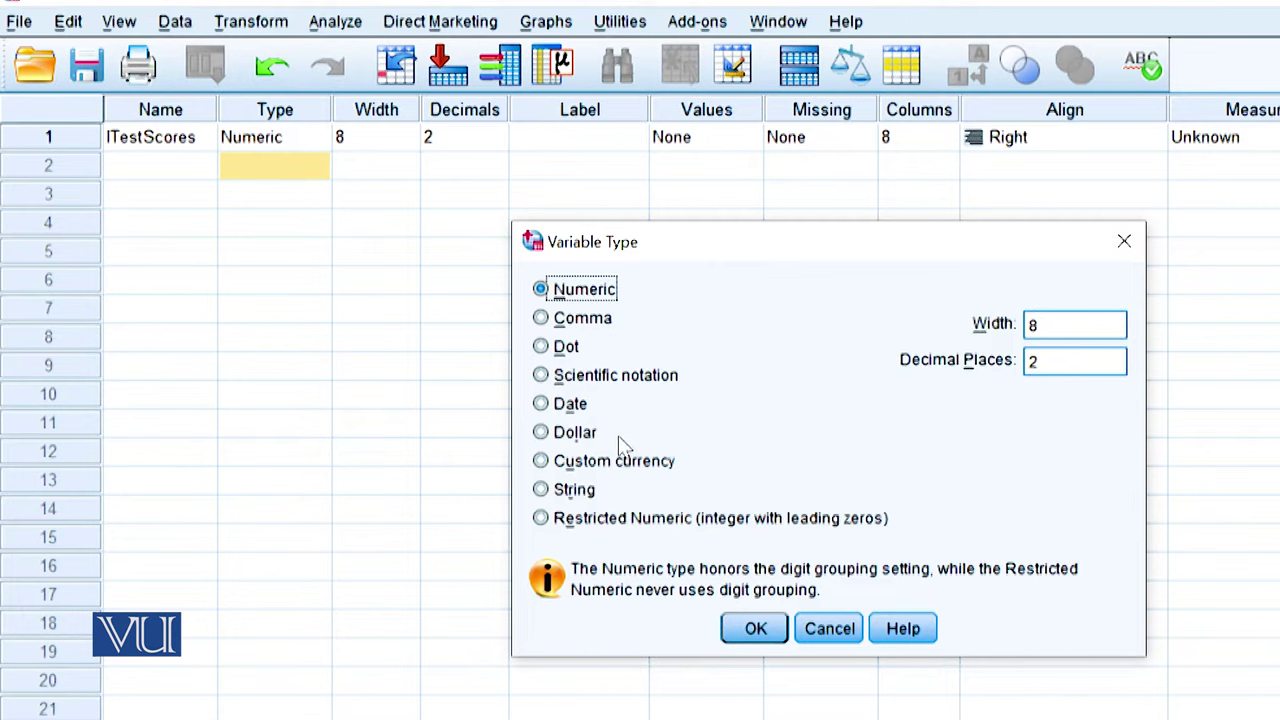
{"action": "left_click", "coordinate": [595, 492]}
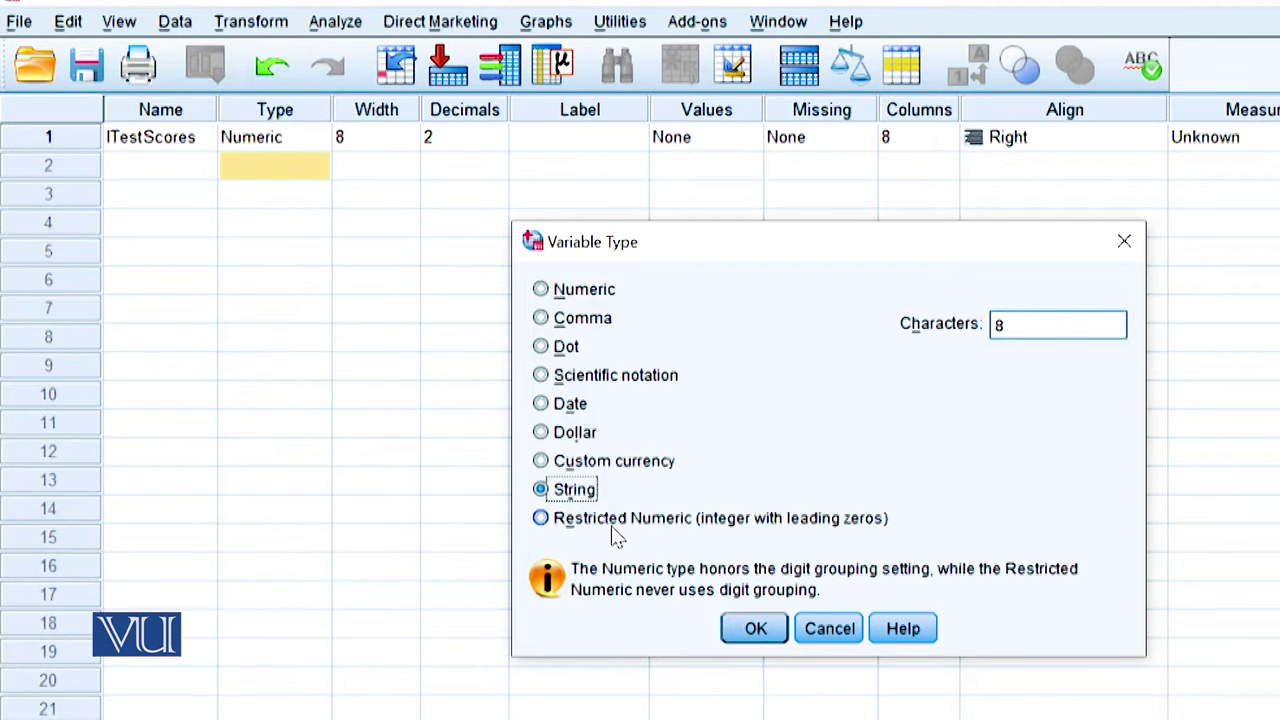
{"action": "left_click", "coordinate": [560, 292]}
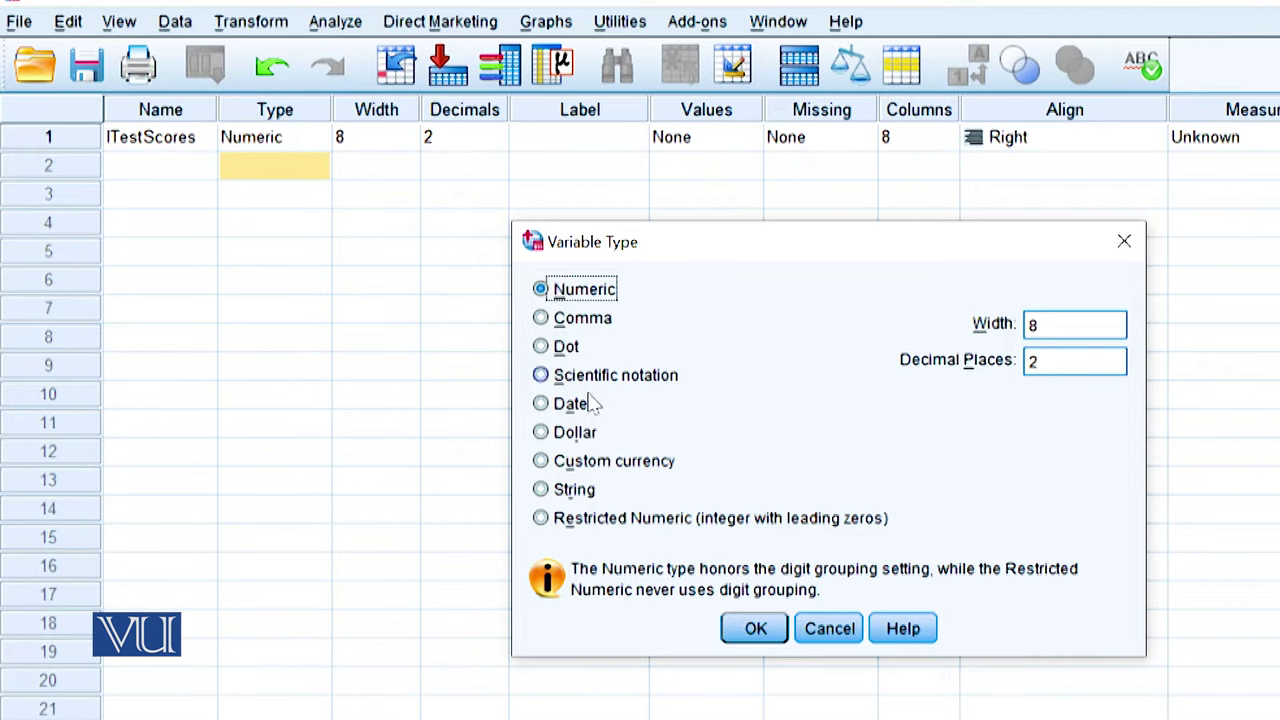
{"action": "left_click", "coordinate": [597, 490]}
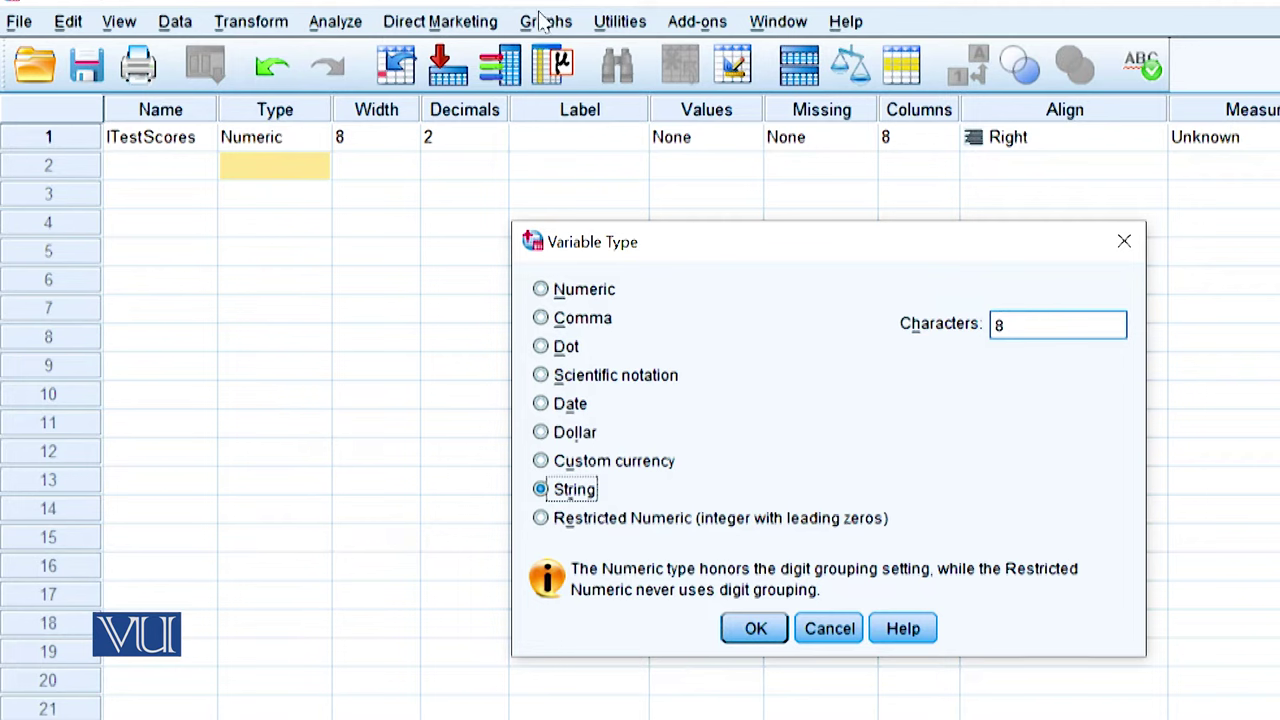
{"action": "left_click", "coordinate": [575, 433]}
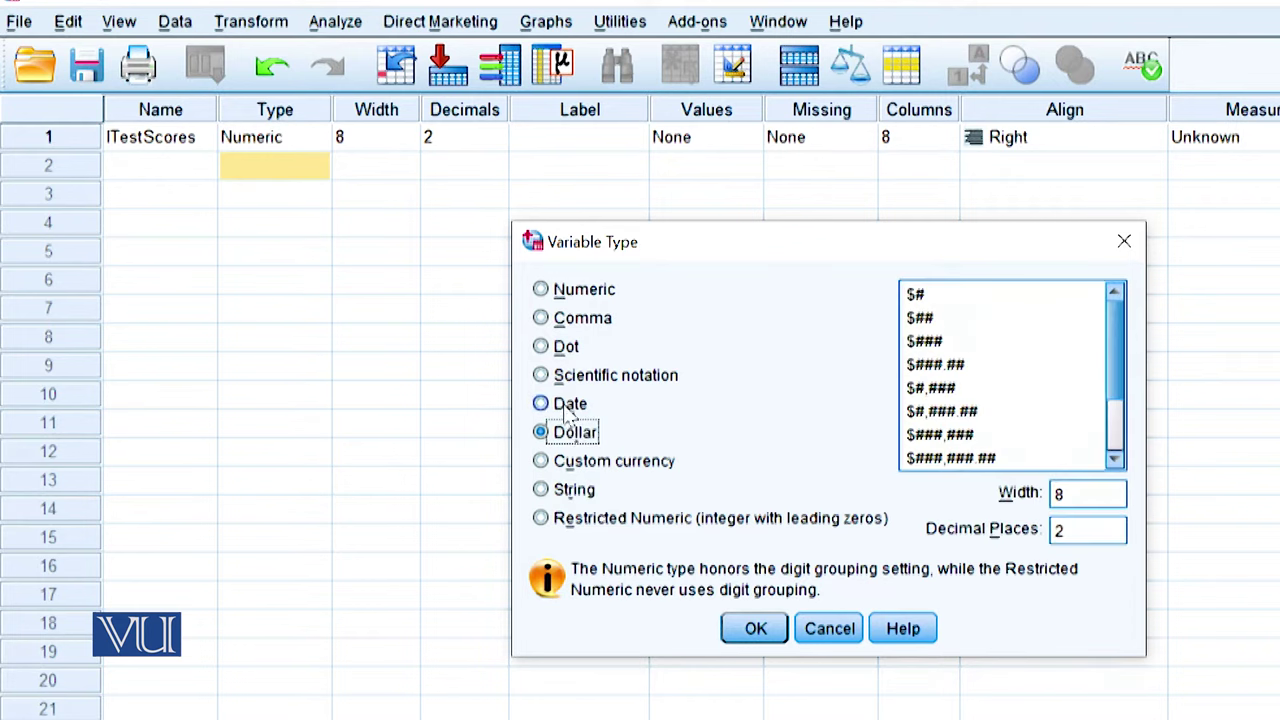
{"action": "left_click", "coordinate": [569, 406]}
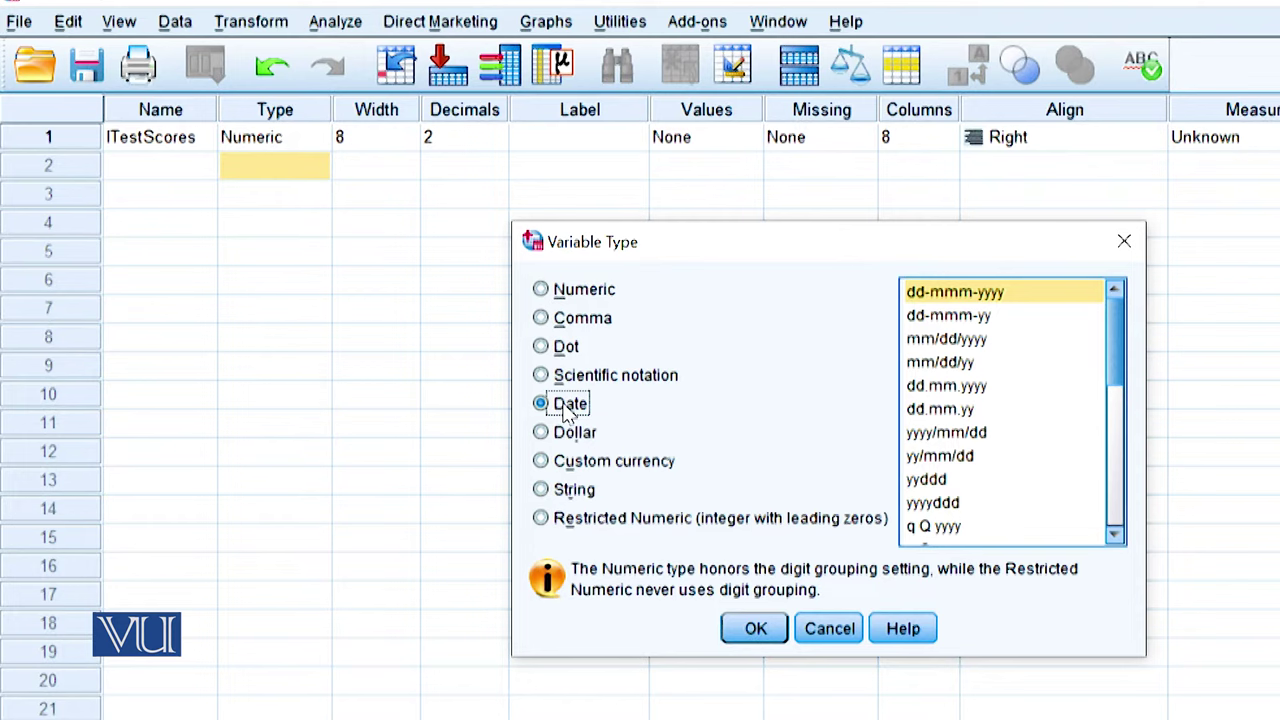
{"action": "left_click", "coordinate": [577, 292]}
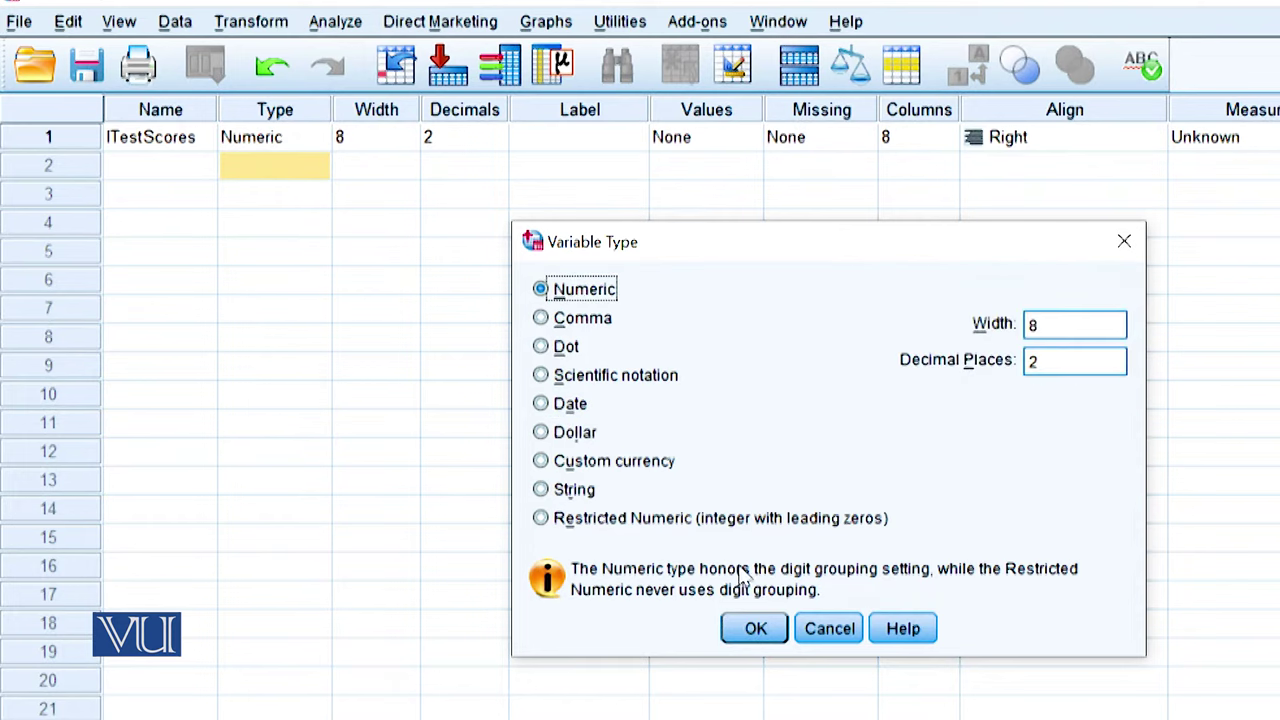
{"action": "left_click", "coordinate": [765, 635]}
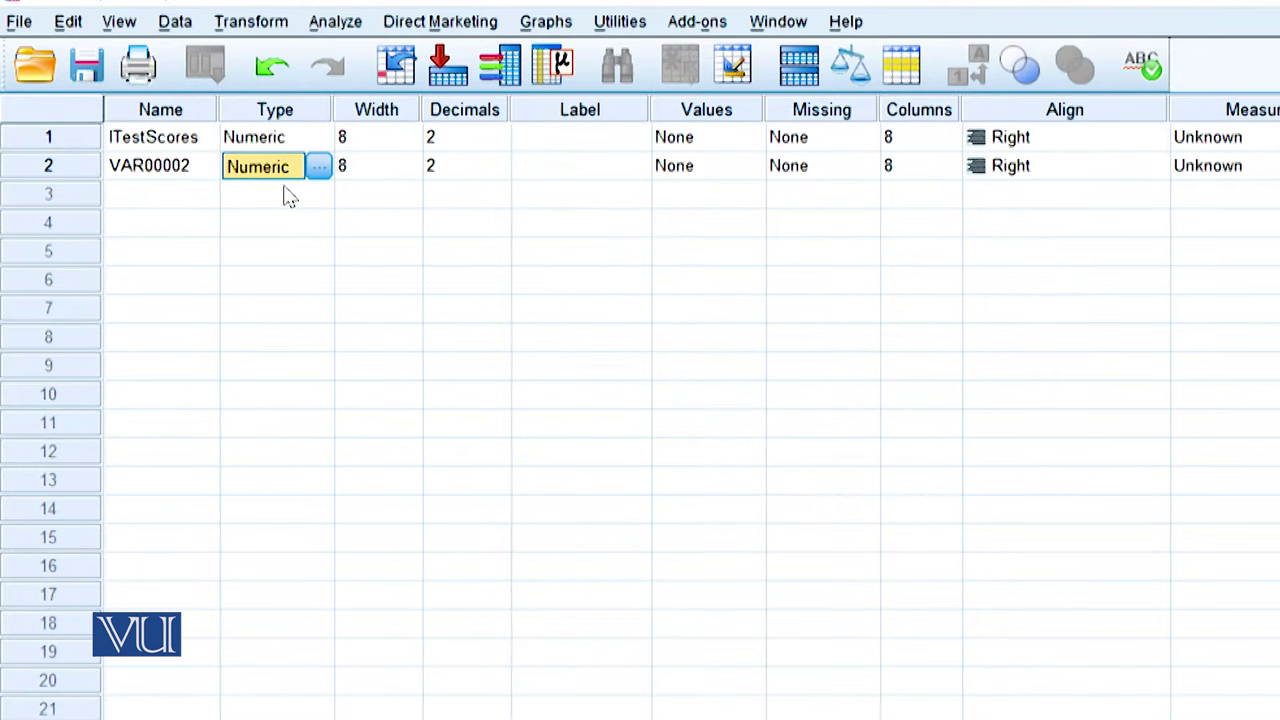
Step: Check the variable type settings of ITestScores and leave them as they are
{"action": "left_click", "coordinate": [306, 137]}
{"action": "left_click", "coordinate": [318, 137]}
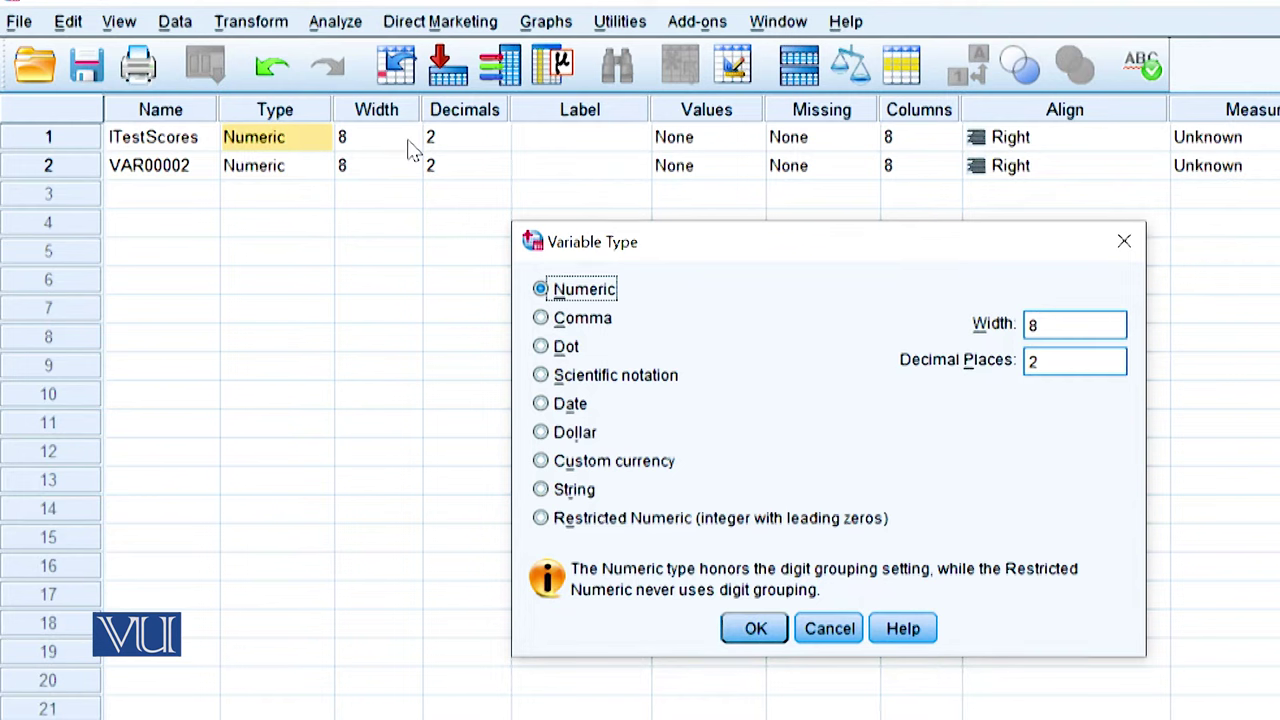
{"action": "left_click", "coordinate": [1124, 241]}
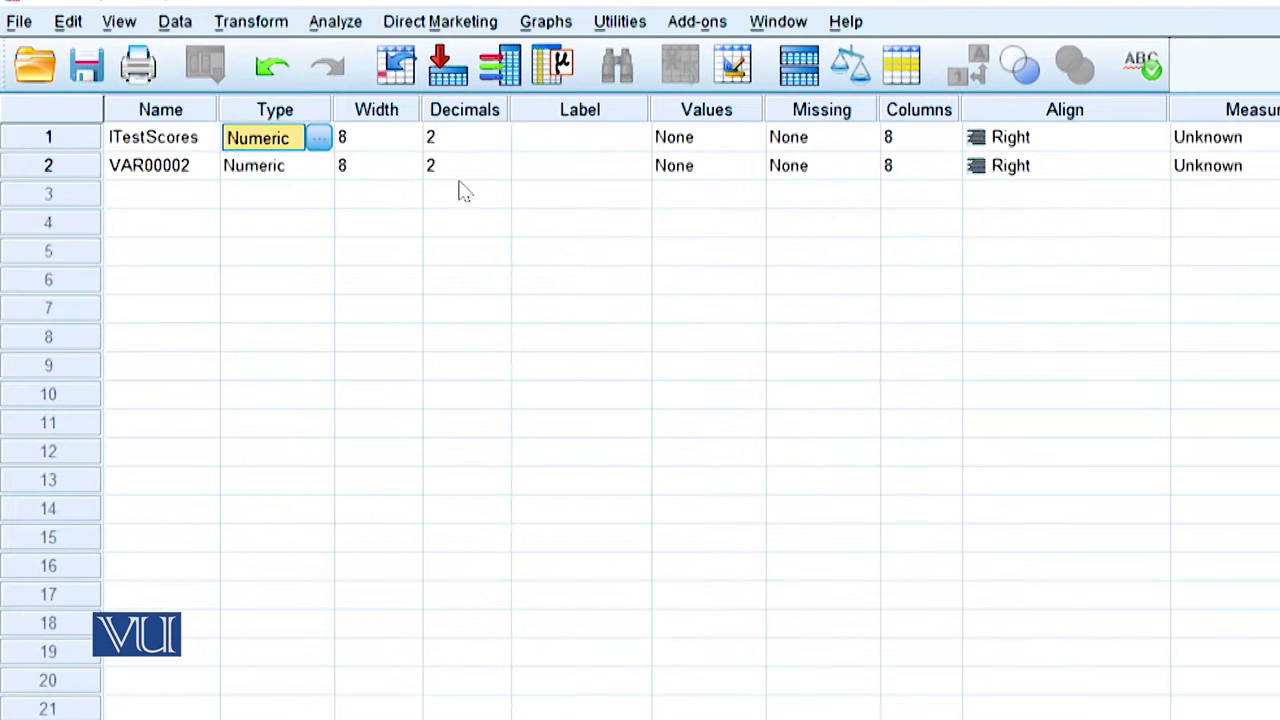
Step: Raise the decimals of ITestScores to 3 and return them to 2
{"action": "left_click", "coordinate": [497, 140]}
{"action": "left_click", "coordinate": [500, 134]}
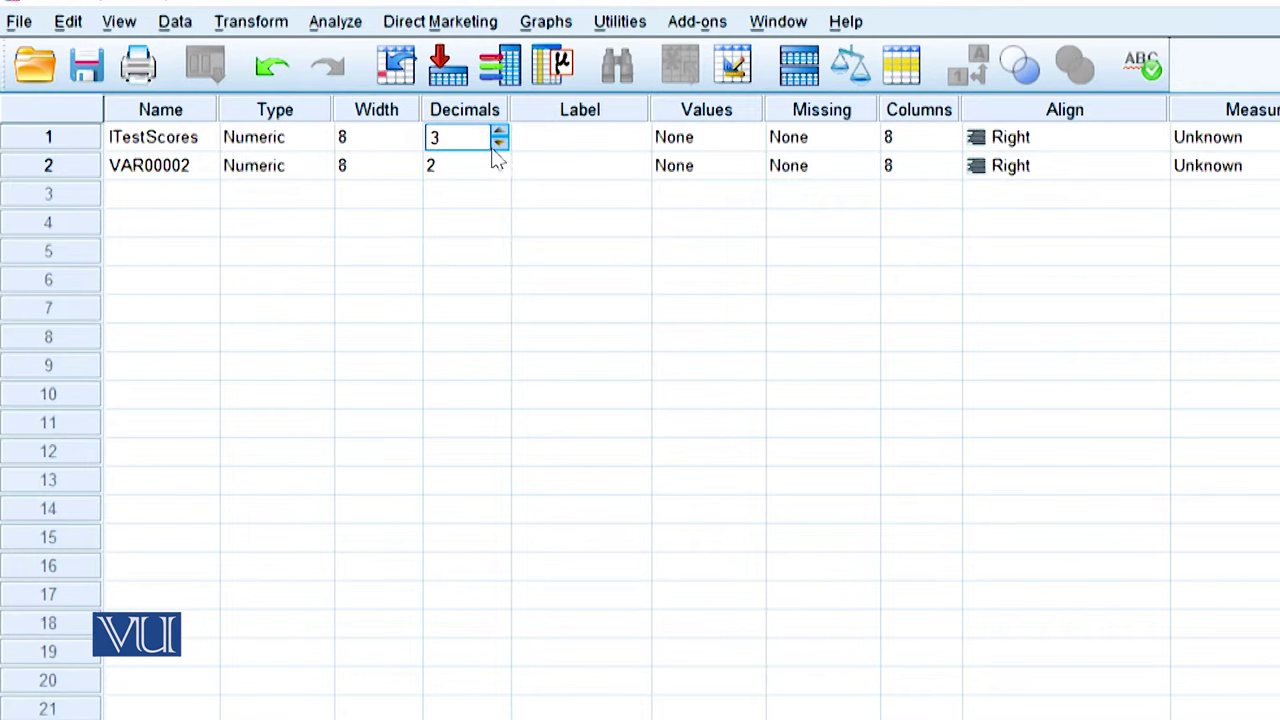
{"action": "left_click", "coordinate": [499, 143]}
Step: Give the ITestScores variable the label "First Assignment scors of Students"
{"action": "left_click", "coordinate": [586, 149]}
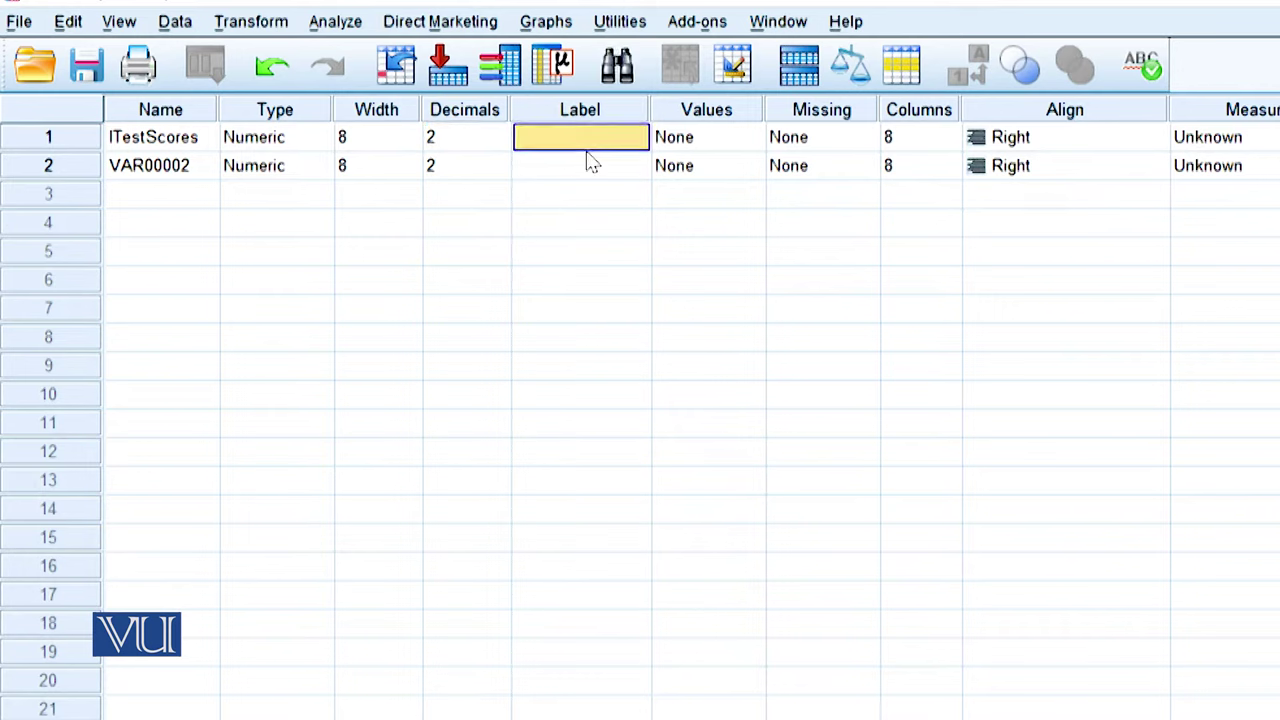
{"action": "left_click", "coordinate": [133, 141]}
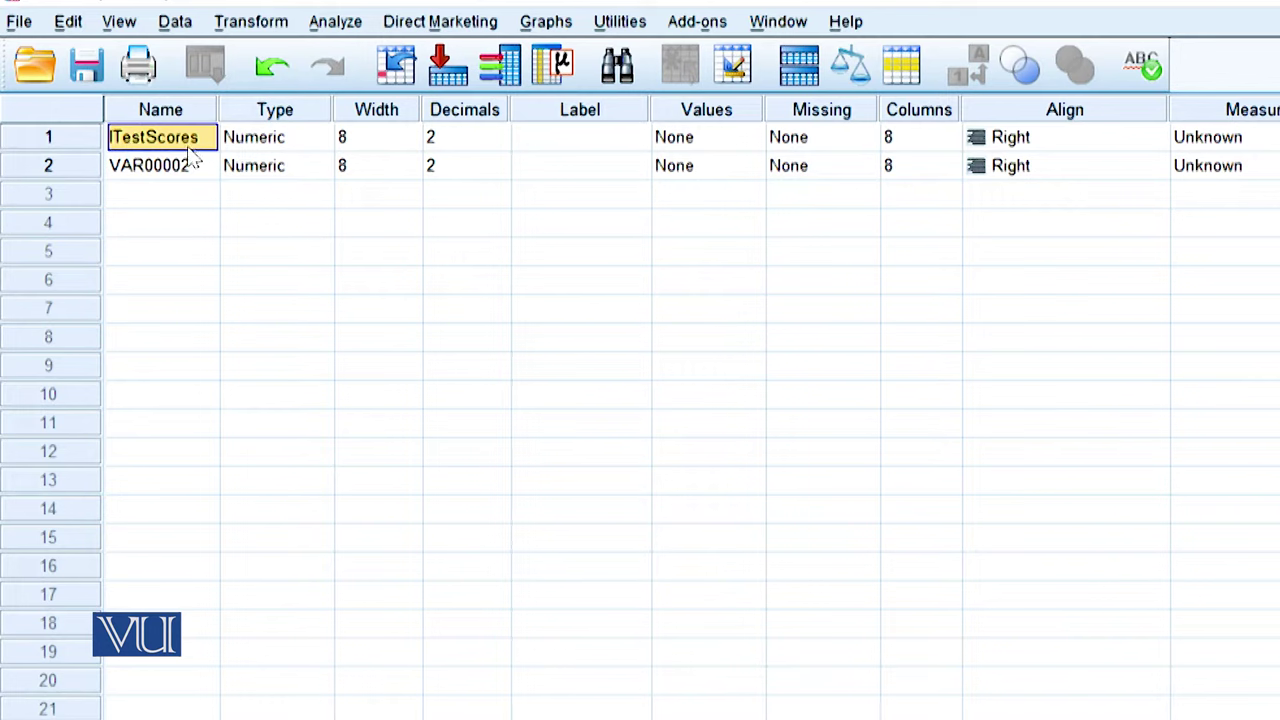
{"action": "left_click", "coordinate": [574, 146]}
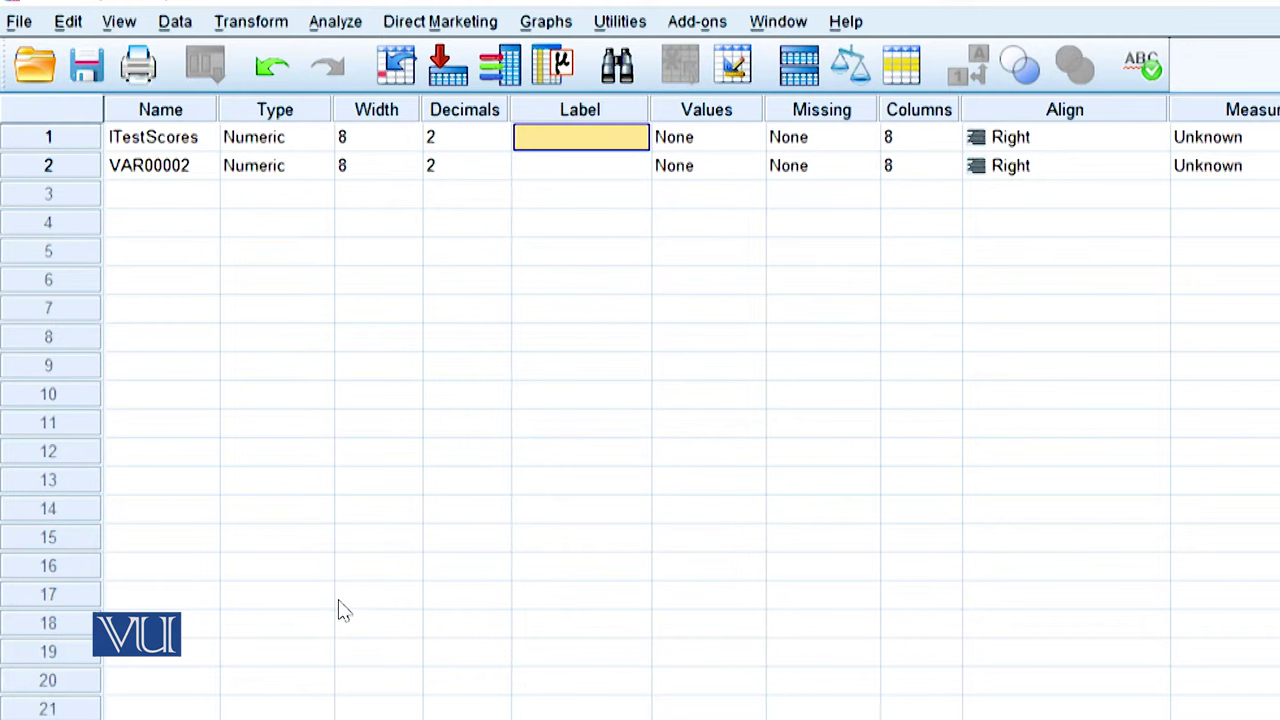
{"action": "type", "text": "First A"}
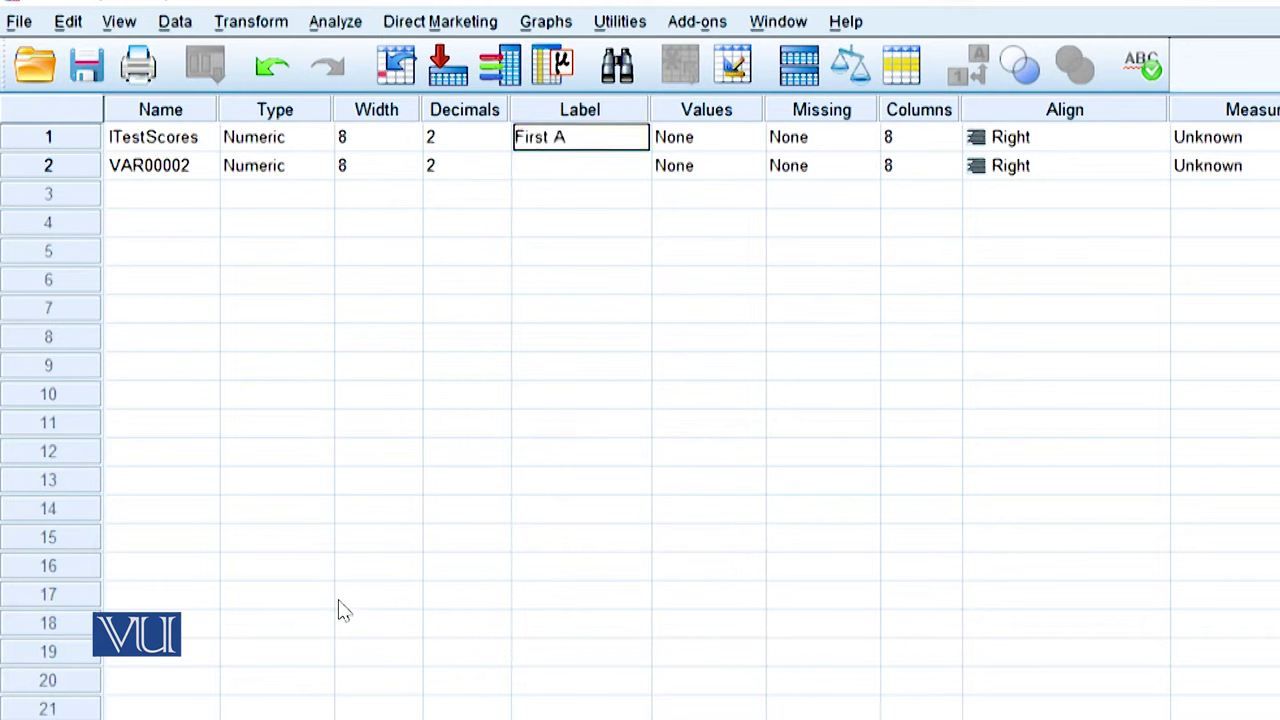
{"action": "type", "text": "ssignment"}
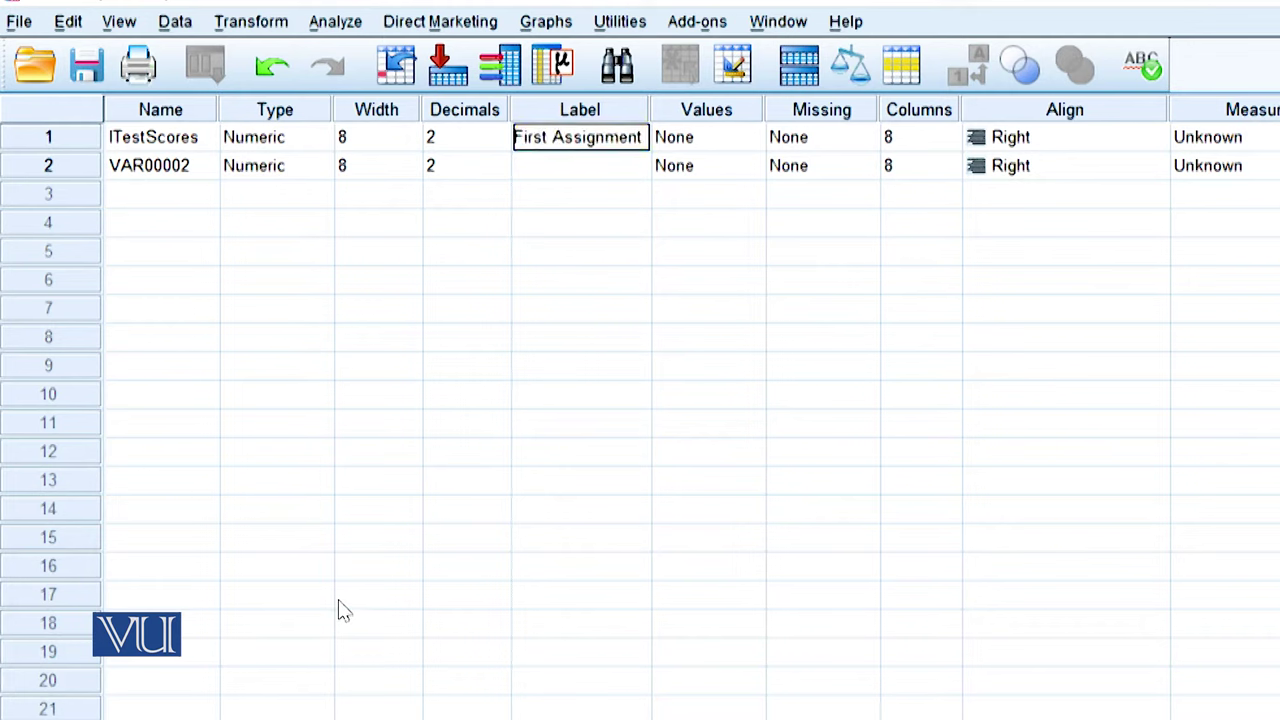
{"action": "type", "text": " scors"}
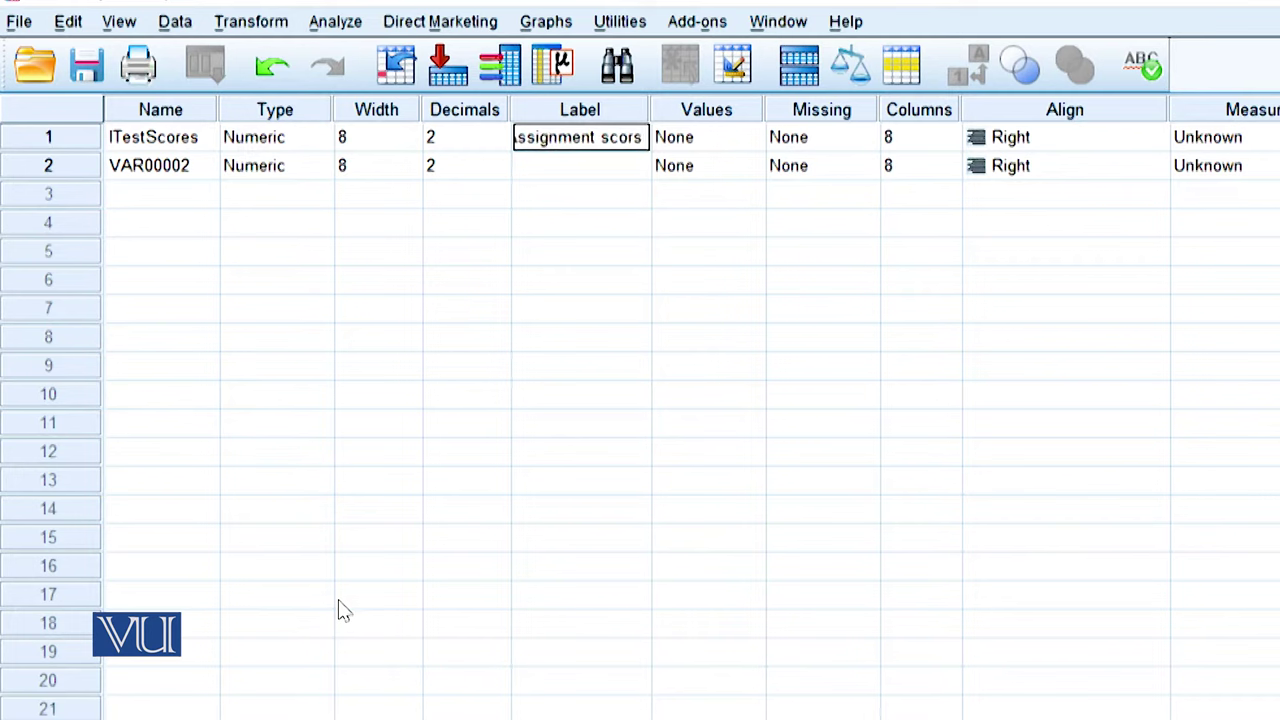
{"action": "type", "text": " of Students"}
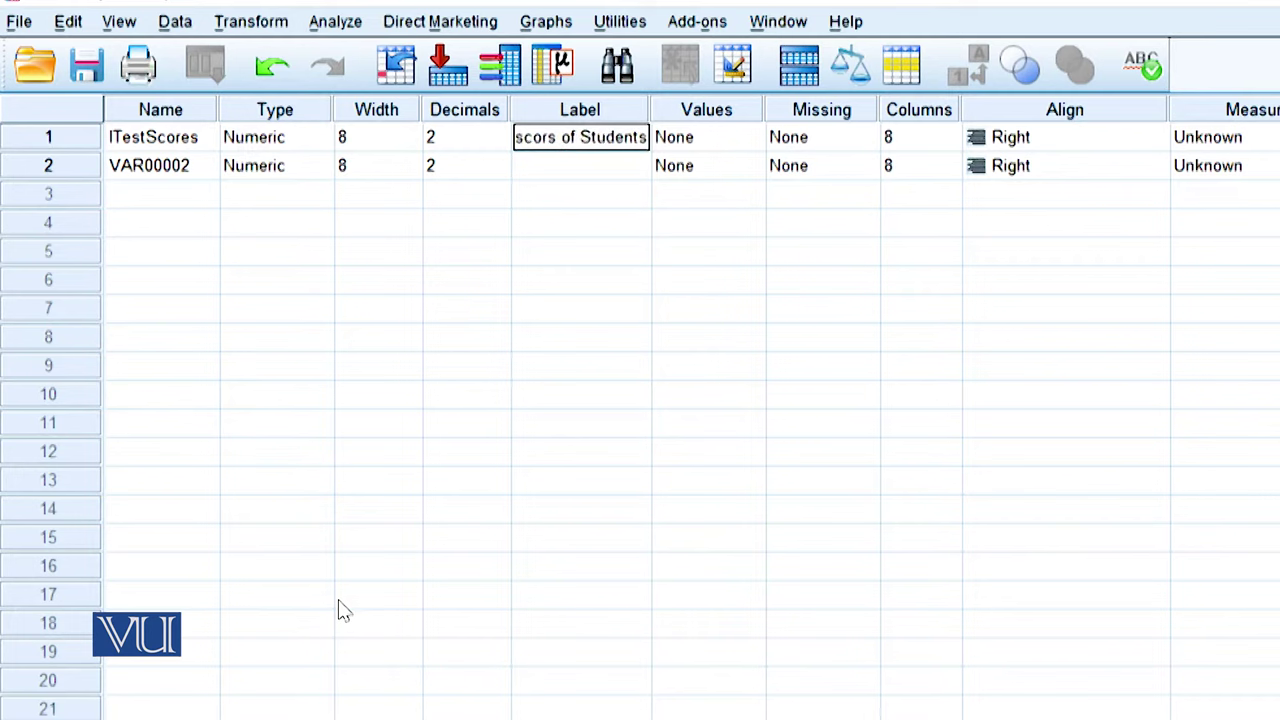
{"action": "key", "text": "Return"}
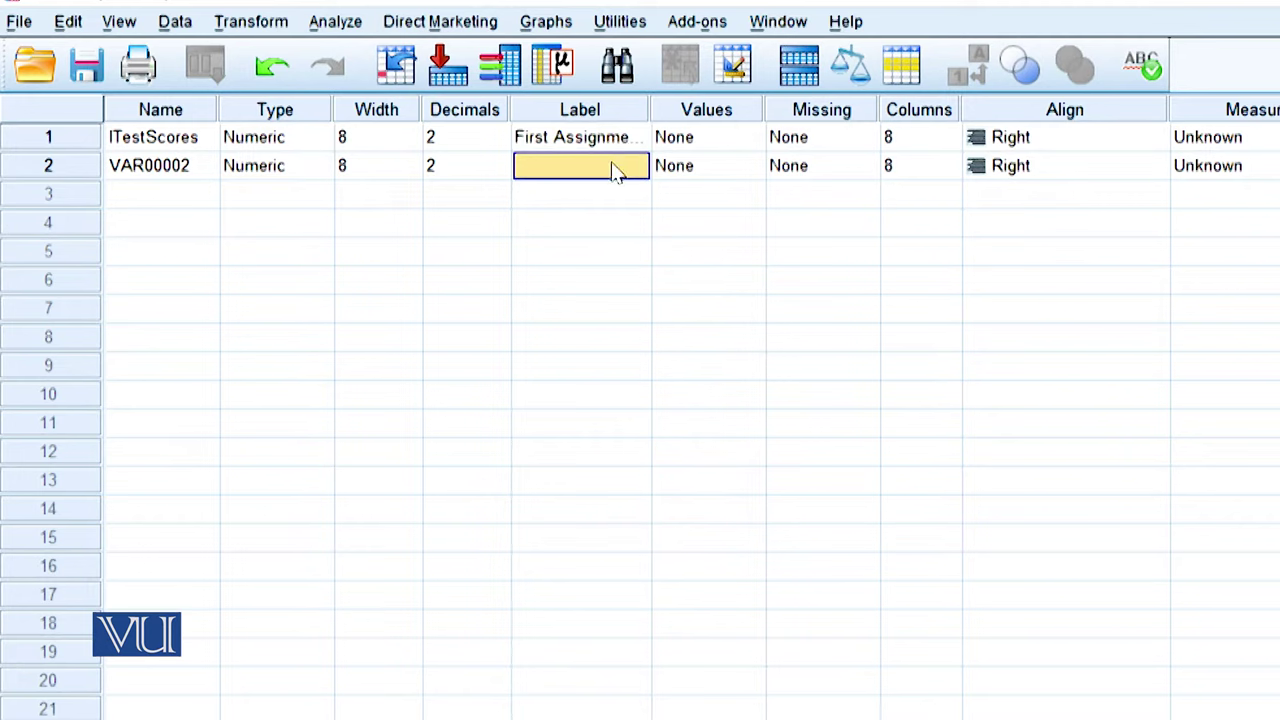
Step: Rename the second variable to REBT
{"action": "left_click", "coordinate": [190, 170]}
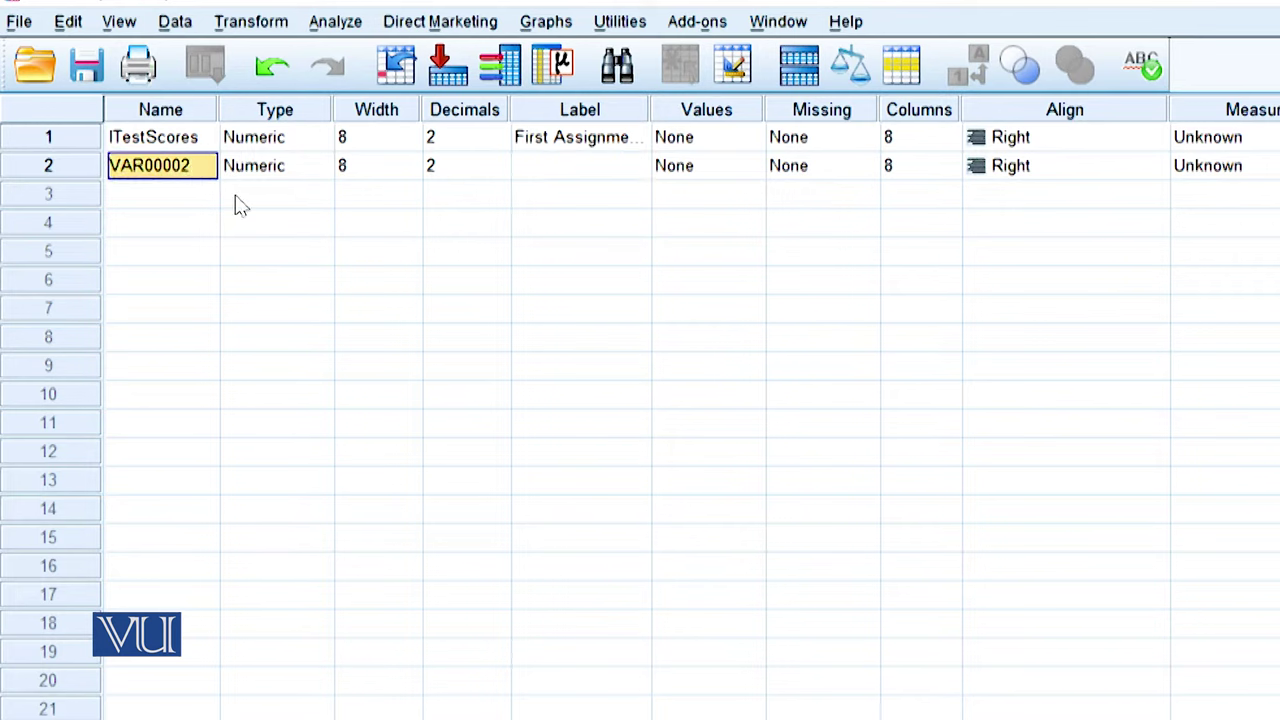
{"action": "type", "text": "REBT"}
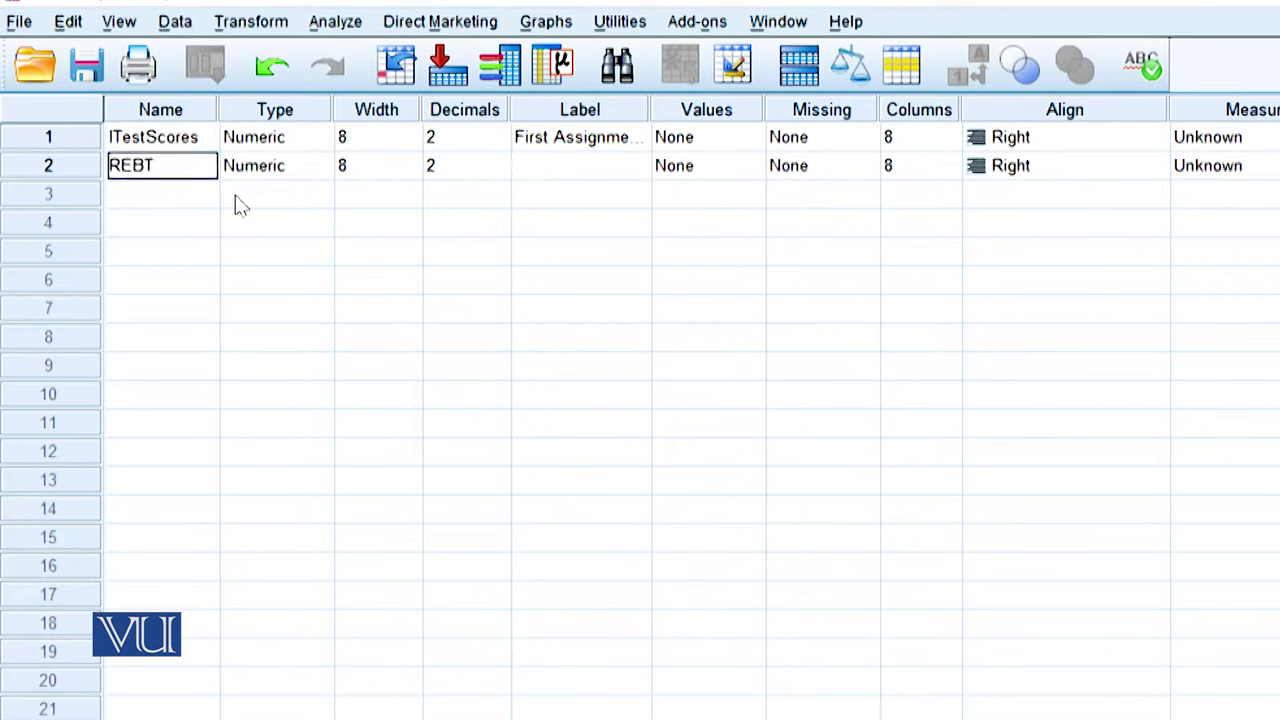
{"action": "left_click", "coordinate": [525, 170]}
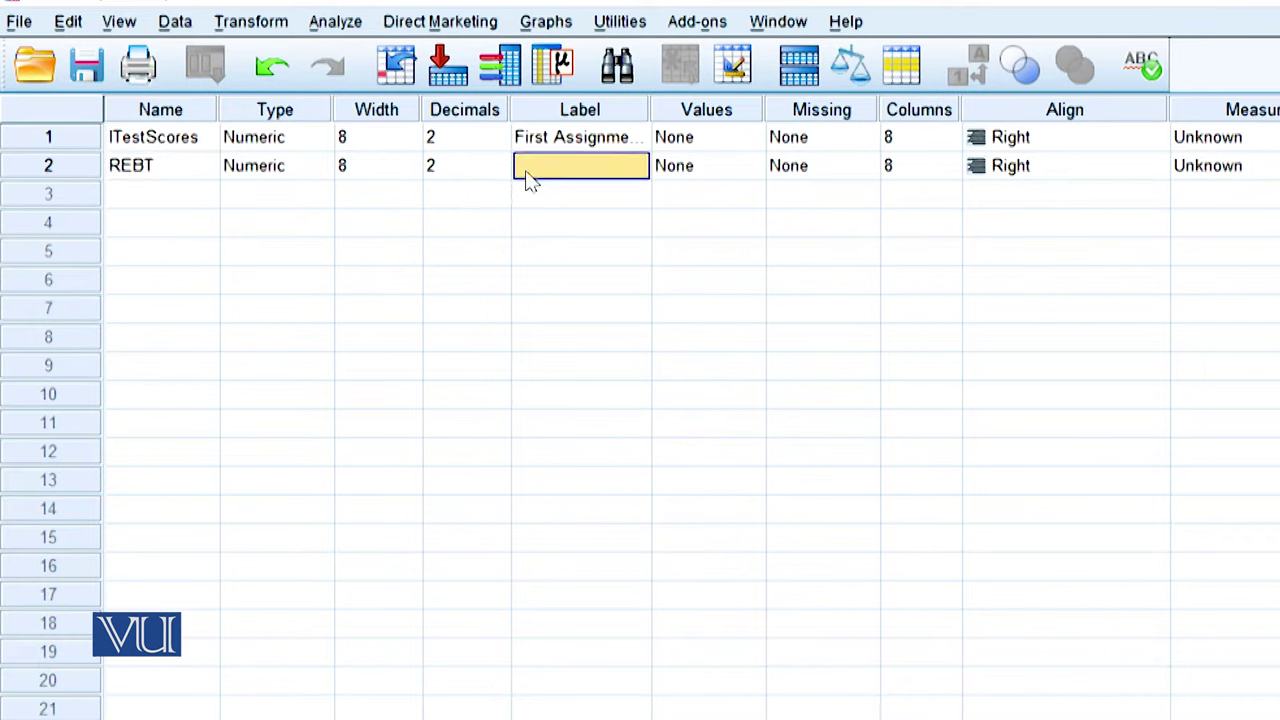
{"action": "left_click", "coordinate": [203, 178]}
{"action": "key", "text": "BackSpace"}
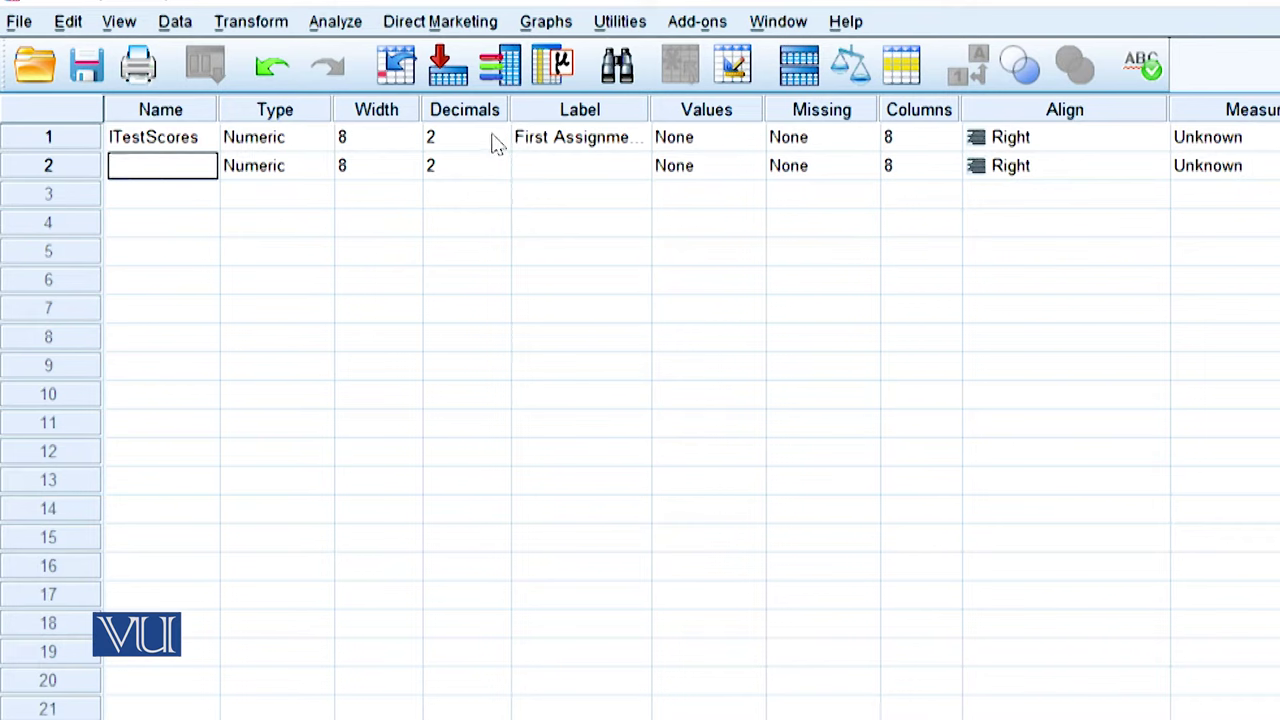
Step: View the value label settings of ITestScores and close them without adding any labels
{"action": "left_click", "coordinate": [752, 145]}
{"action": "left_click", "coordinate": [752, 145]}
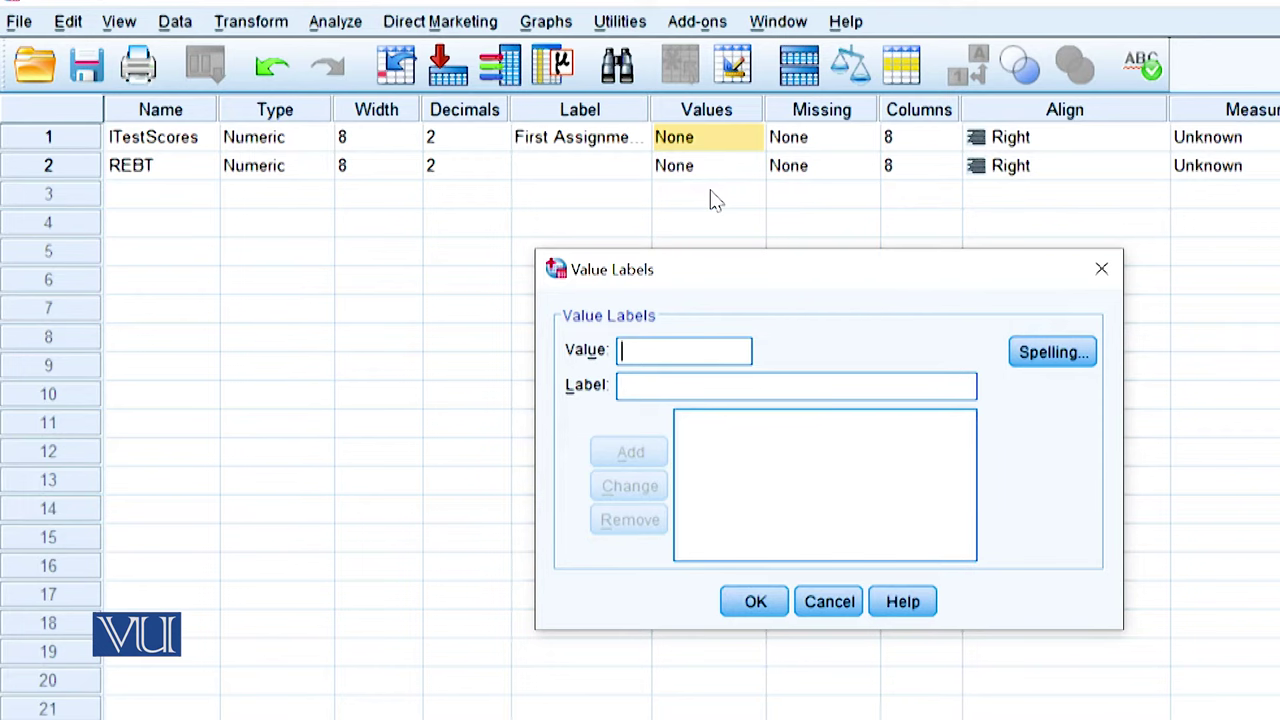
{"action": "left_click", "coordinate": [170, 176]}
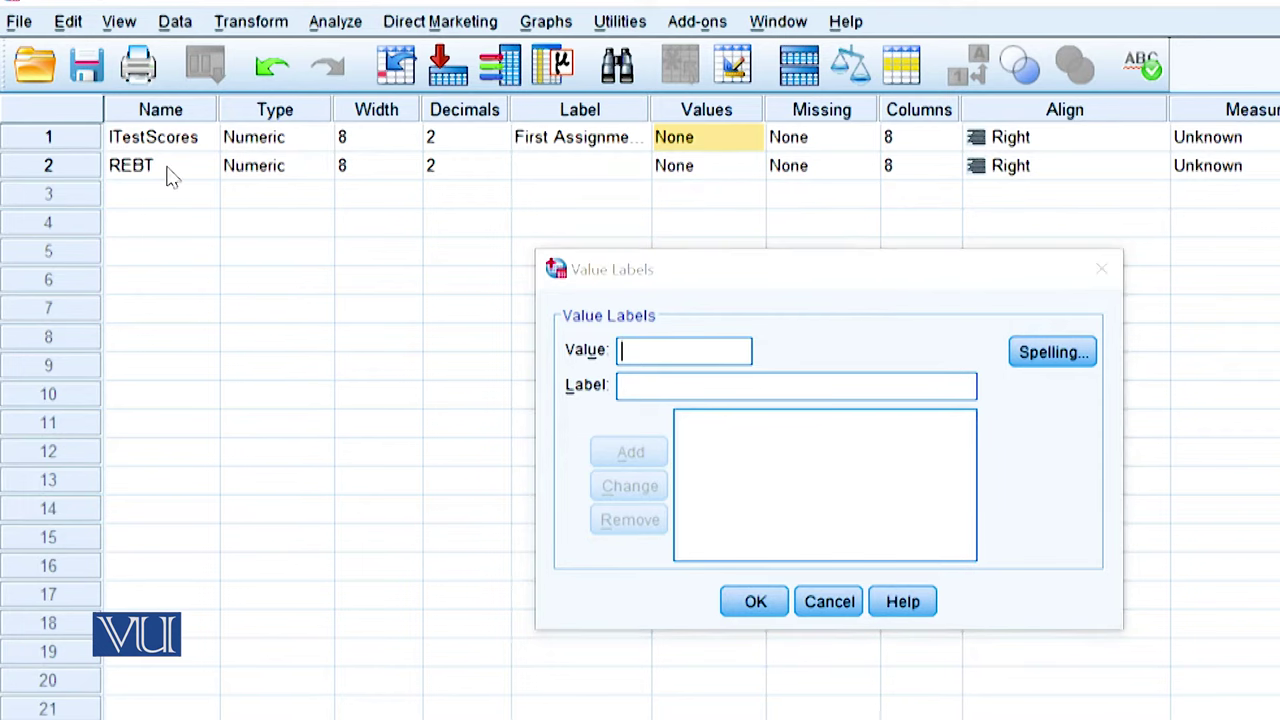
{"action": "left_click", "coordinate": [1101, 269]}
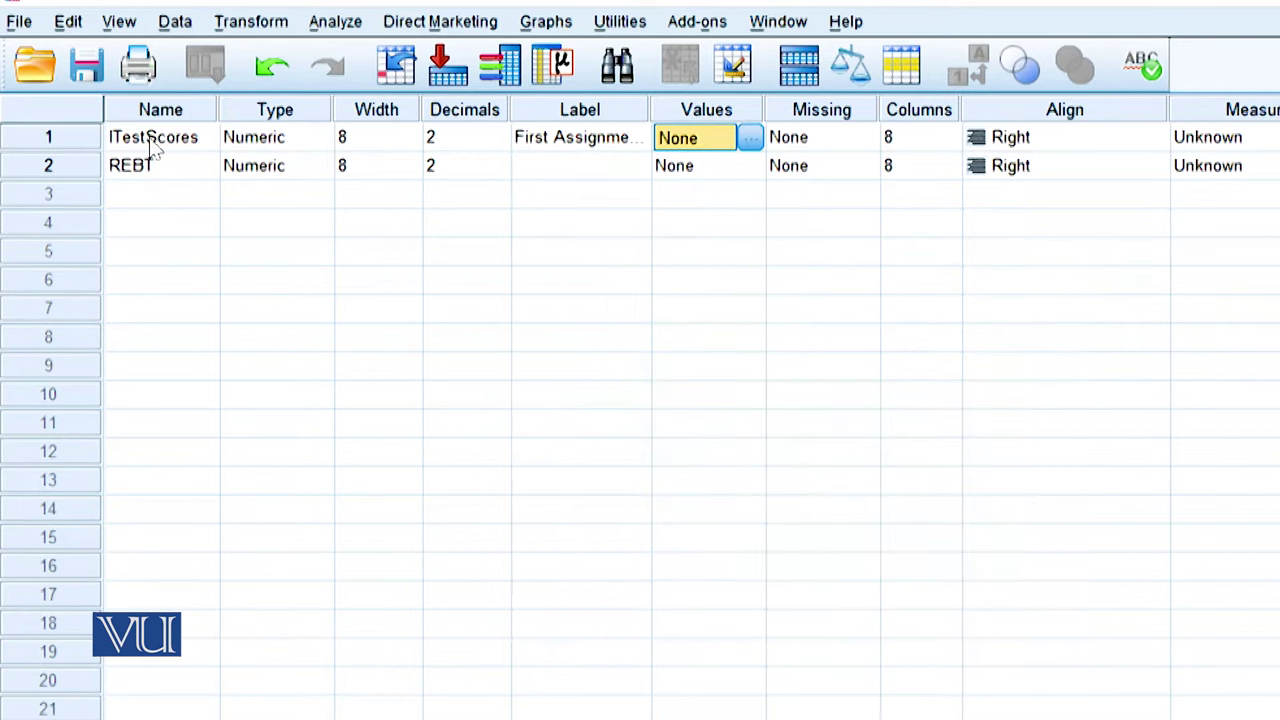
Step: Rename the second variable to Gender
{"action": "left_click", "coordinate": [163, 172]}
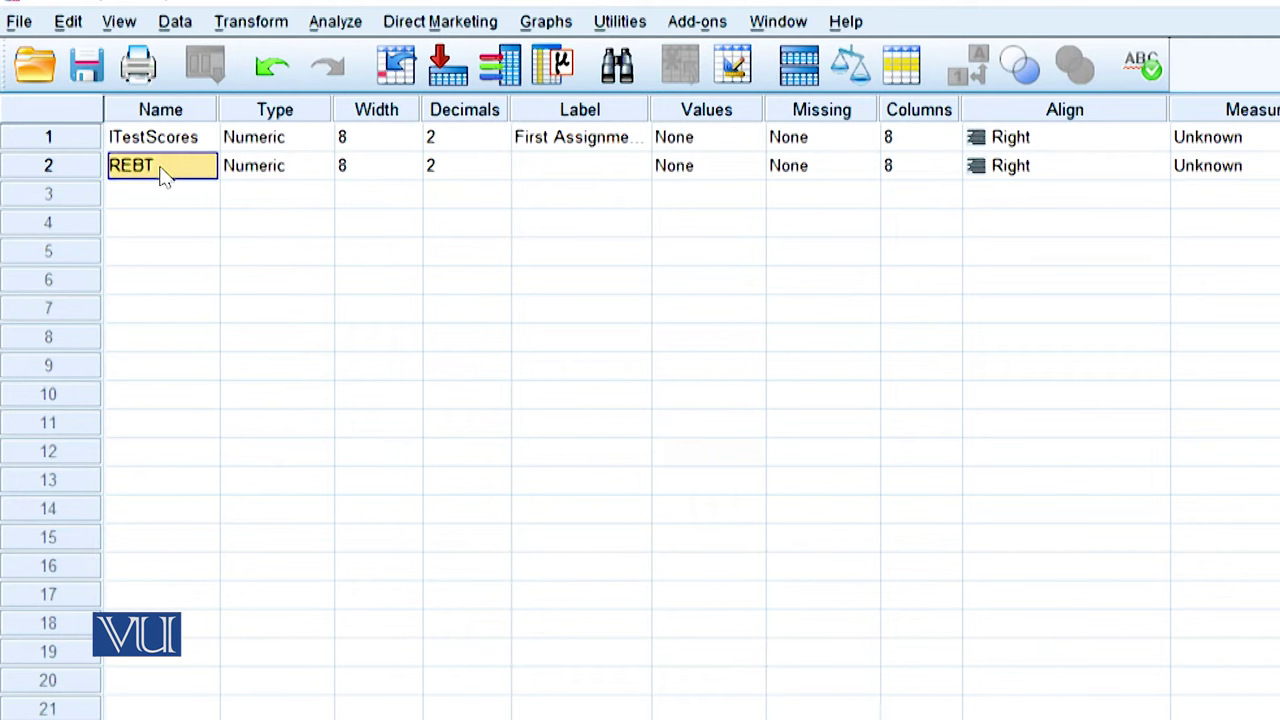
{"action": "type", "text": "Gender"}
{"action": "left_click", "coordinate": [257, 192]}
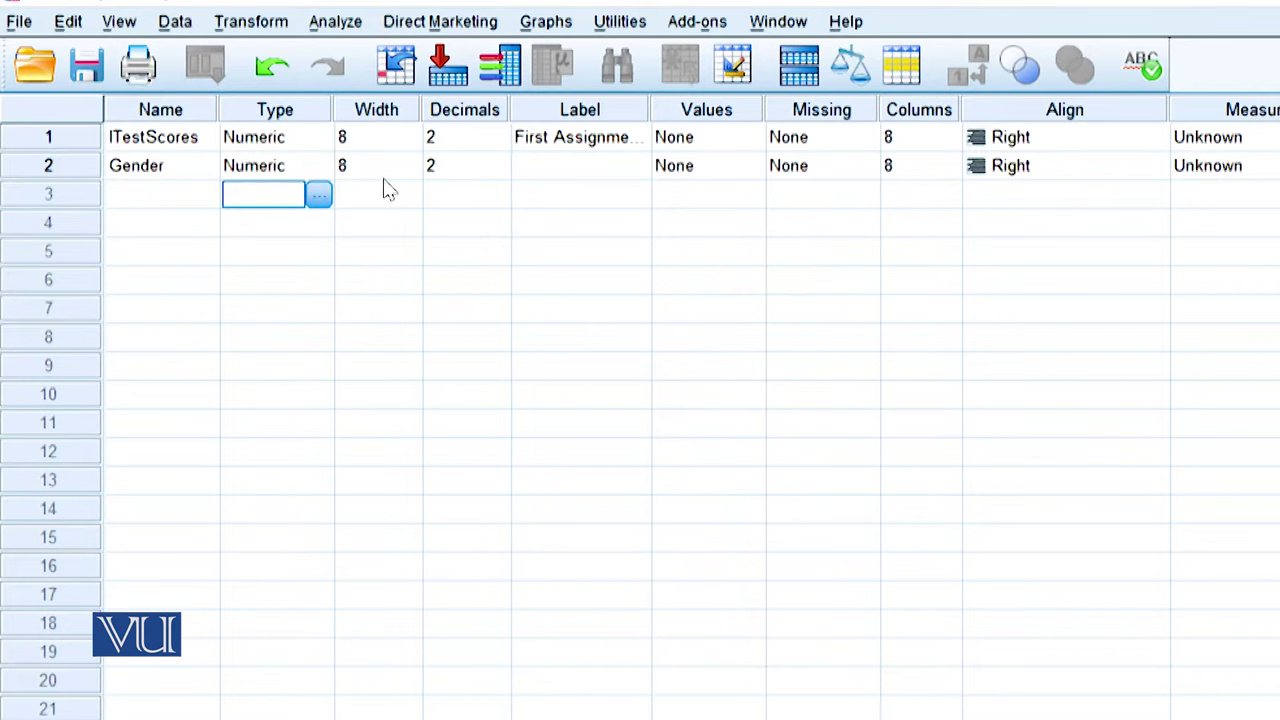
Step: Add a value label to the Gender variable that codes 1 as Male
{"action": "left_click", "coordinate": [722, 172]}
{"action": "left_click", "coordinate": [750, 166]}
{"action": "left_click", "coordinate": [674, 351]}
{"action": "type", "text": "1"}
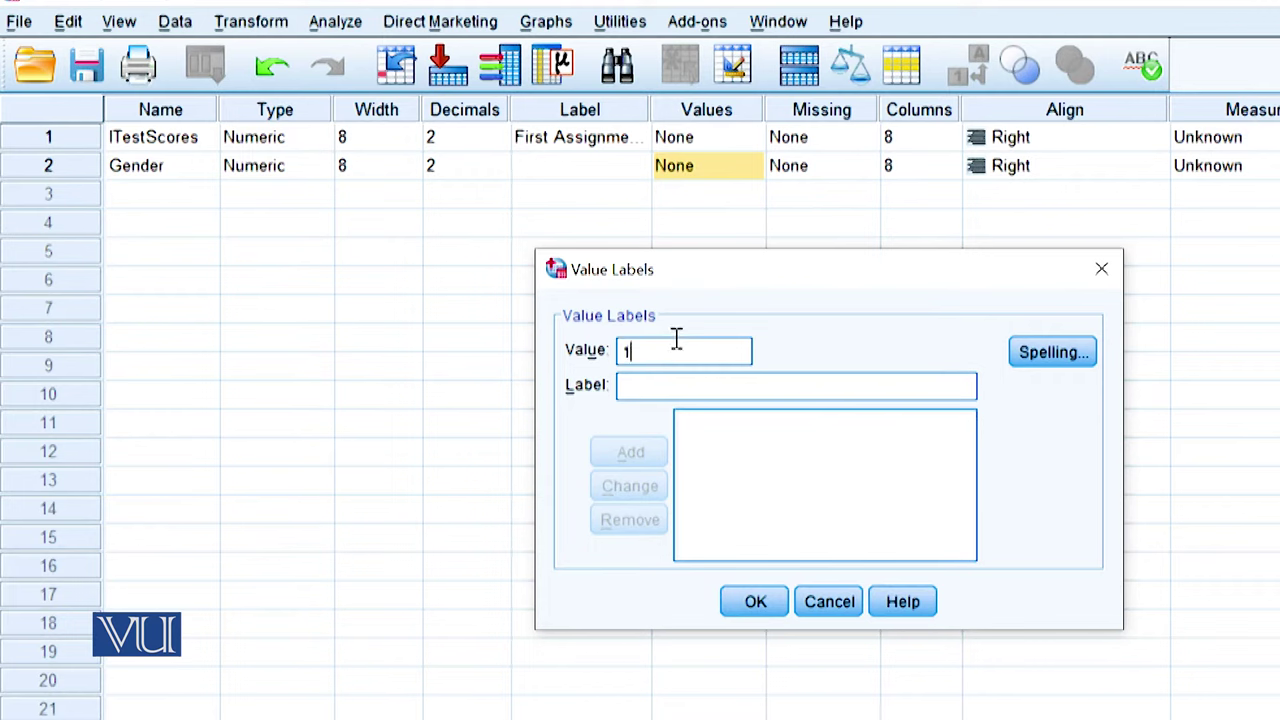
{"action": "left_click", "coordinate": [662, 385]}
{"action": "type", "text": "Male"}
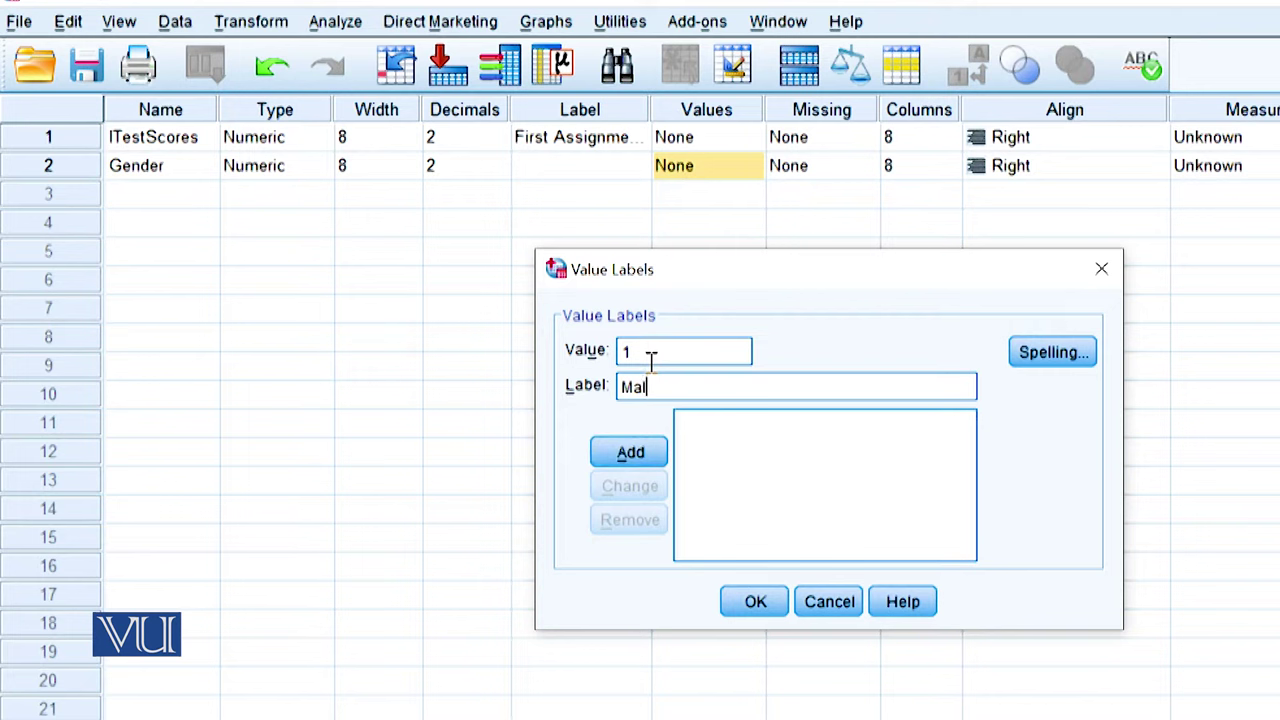
{"action": "left_click", "coordinate": [638, 455]}
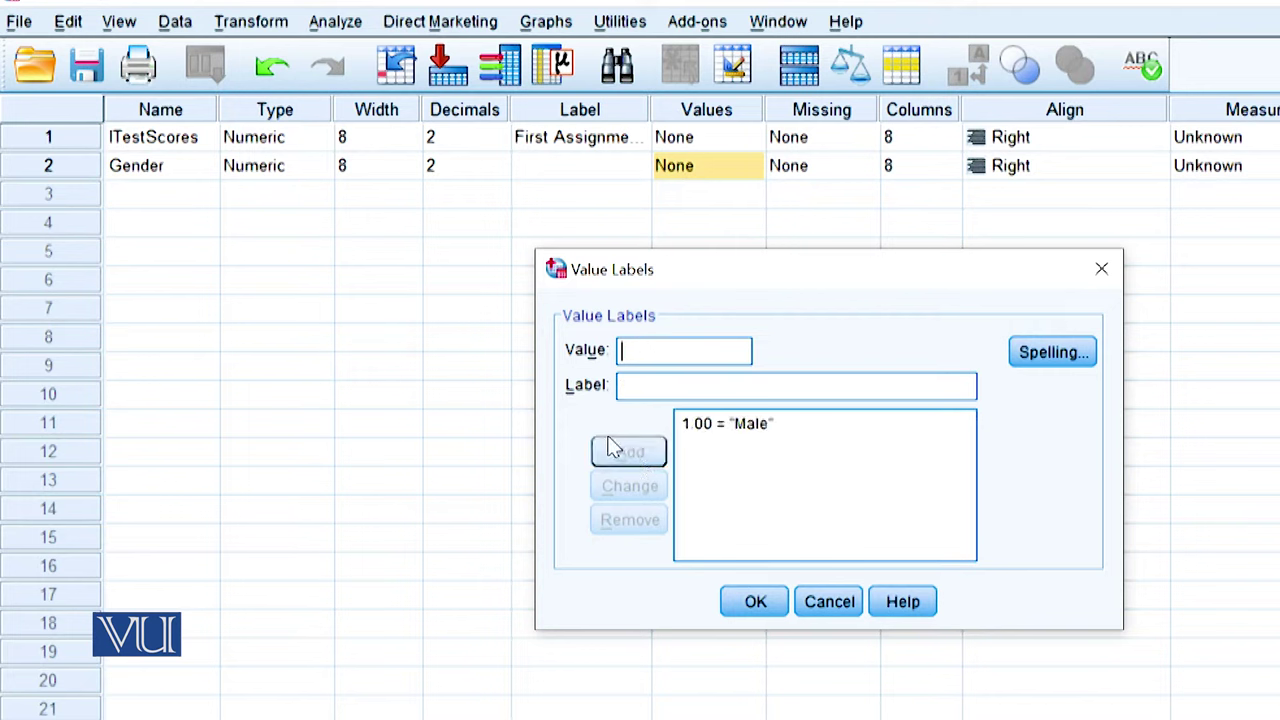
Step: Add the value label 2 as Female for Gender and accept the value labels
{"action": "type", "text": "2"}
{"action": "left_click", "coordinate": [628, 390]}
{"action": "type", "text": "Female"}
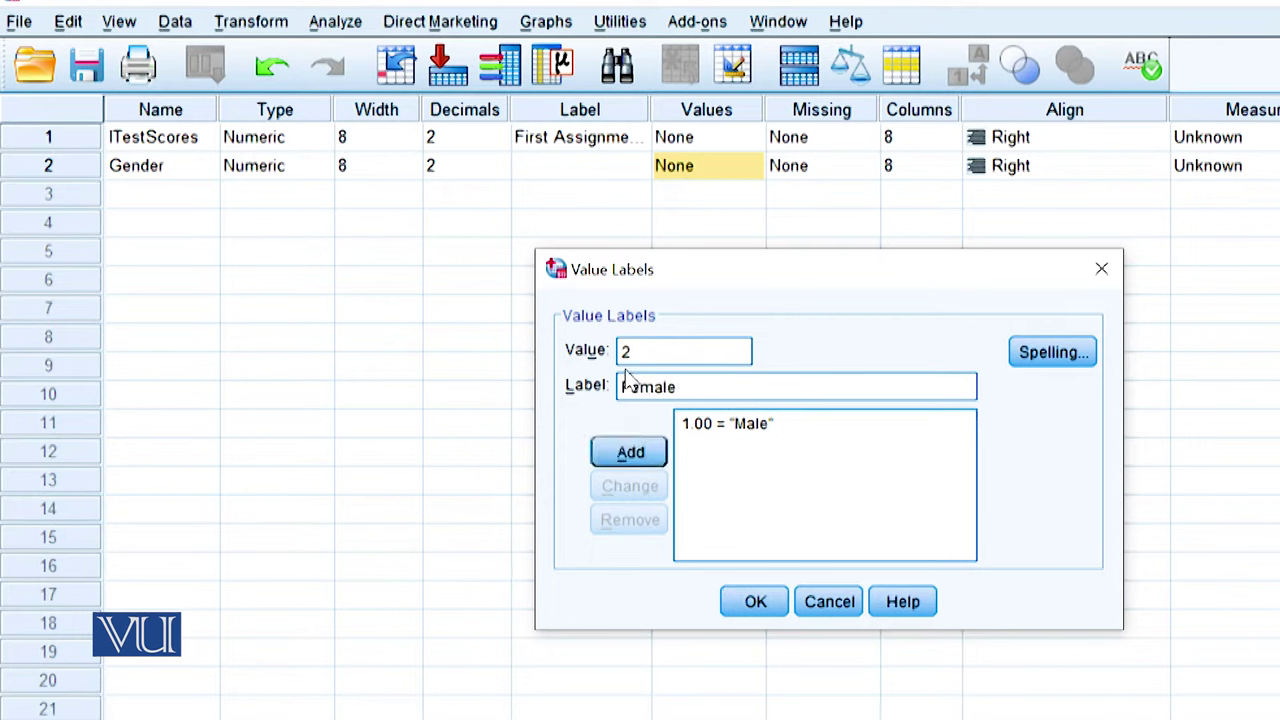
{"action": "left_click", "coordinate": [622, 455]}
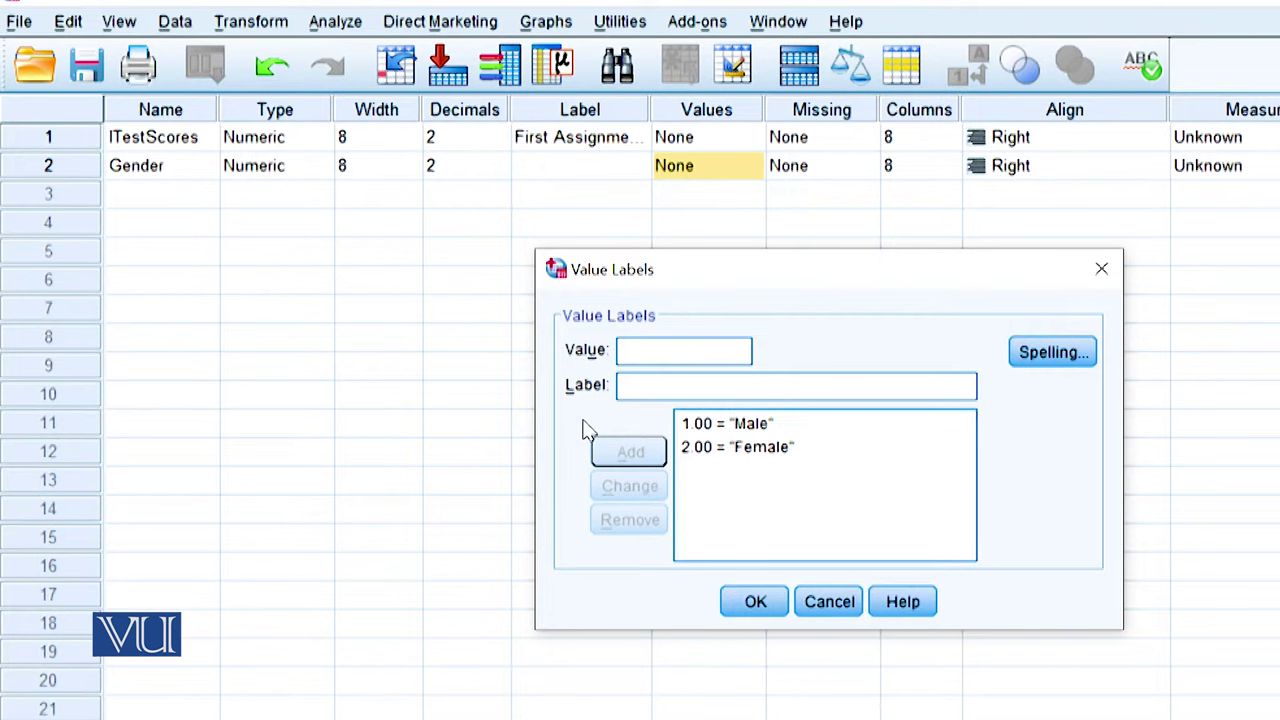
{"action": "left_click", "coordinate": [760, 601]}
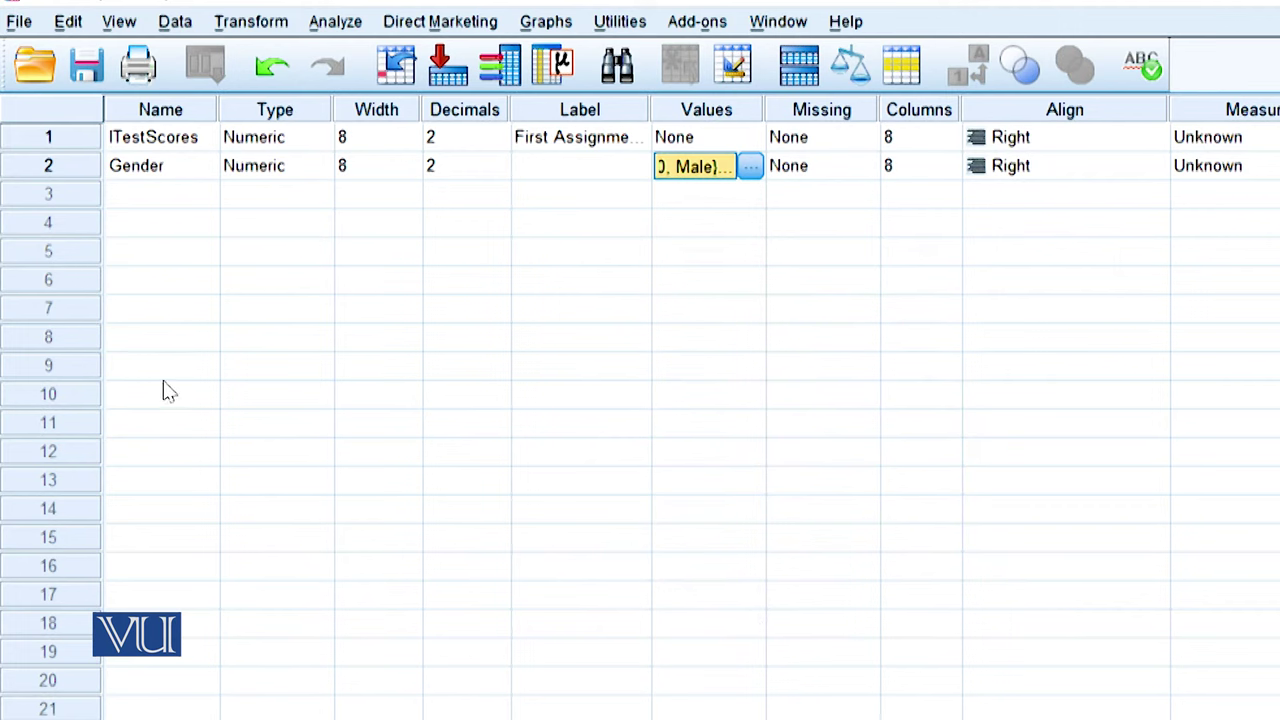
Step: Review the value labels of Gender and ITestScores without changing them
{"action": "left_click", "coordinate": [748, 165]}
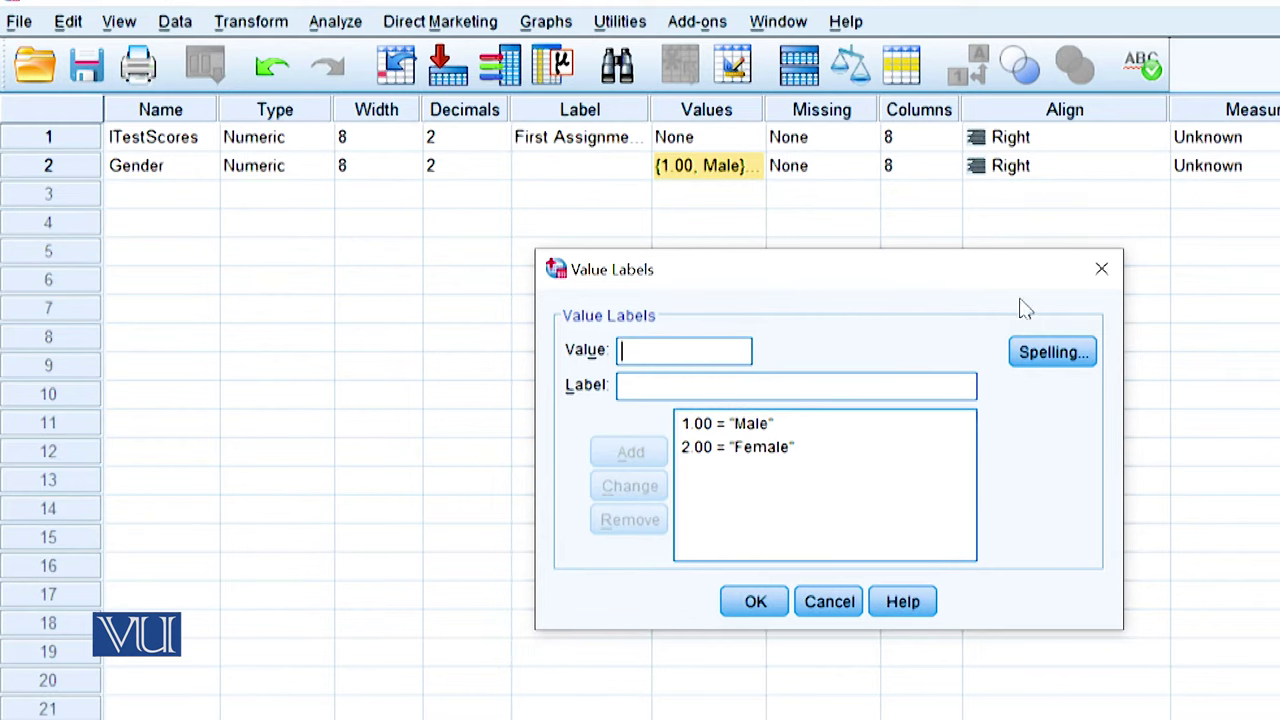
{"action": "left_click", "coordinate": [1104, 268]}
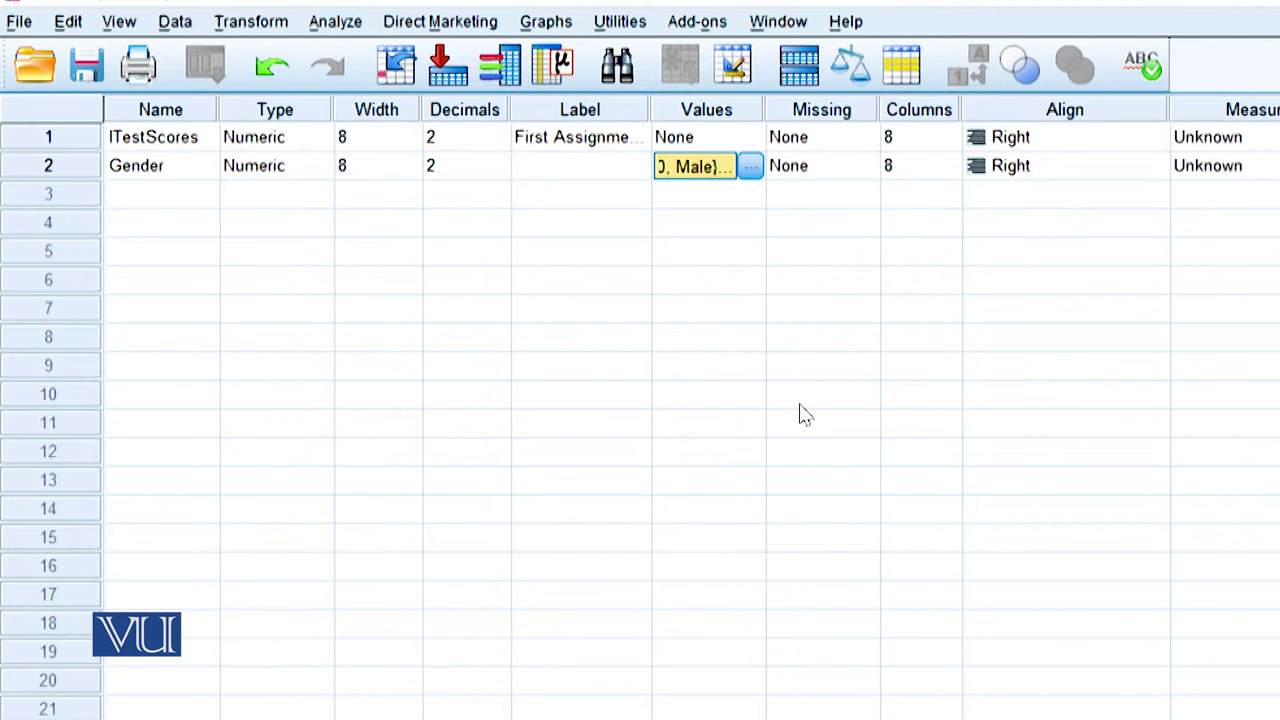
{"action": "double_click", "coordinate": [748, 138]}
{"action": "key", "text": "Escape"}
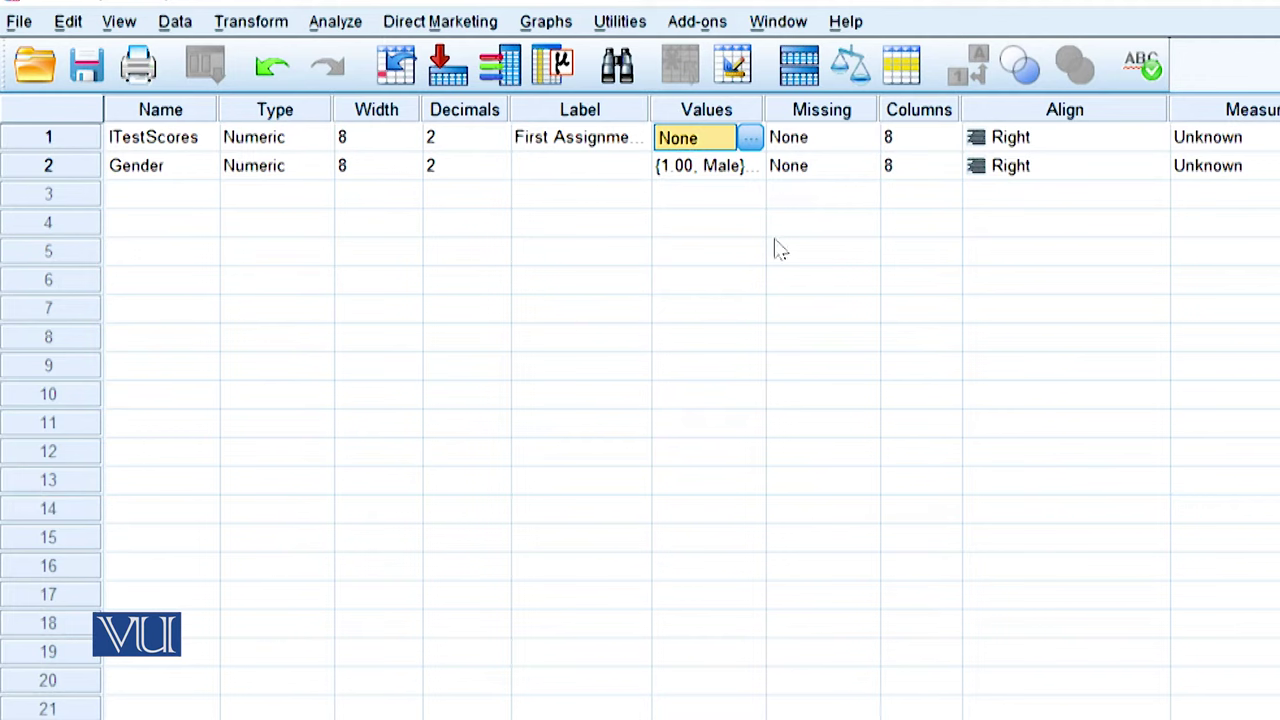
Step: Define -99 as a discrete missing value for ITestScores
{"action": "left_click", "coordinate": [860, 138]}
{"action": "left_click", "coordinate": [864, 139]}
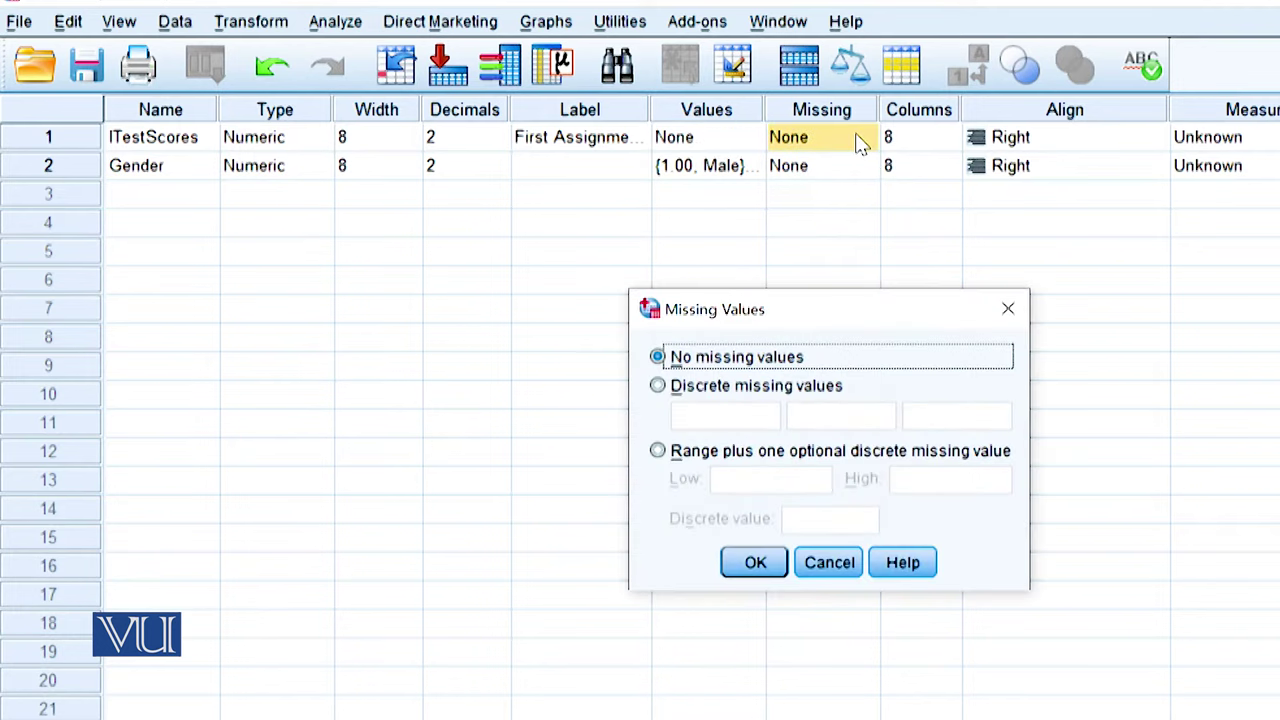
{"action": "left_click", "coordinate": [710, 390]}
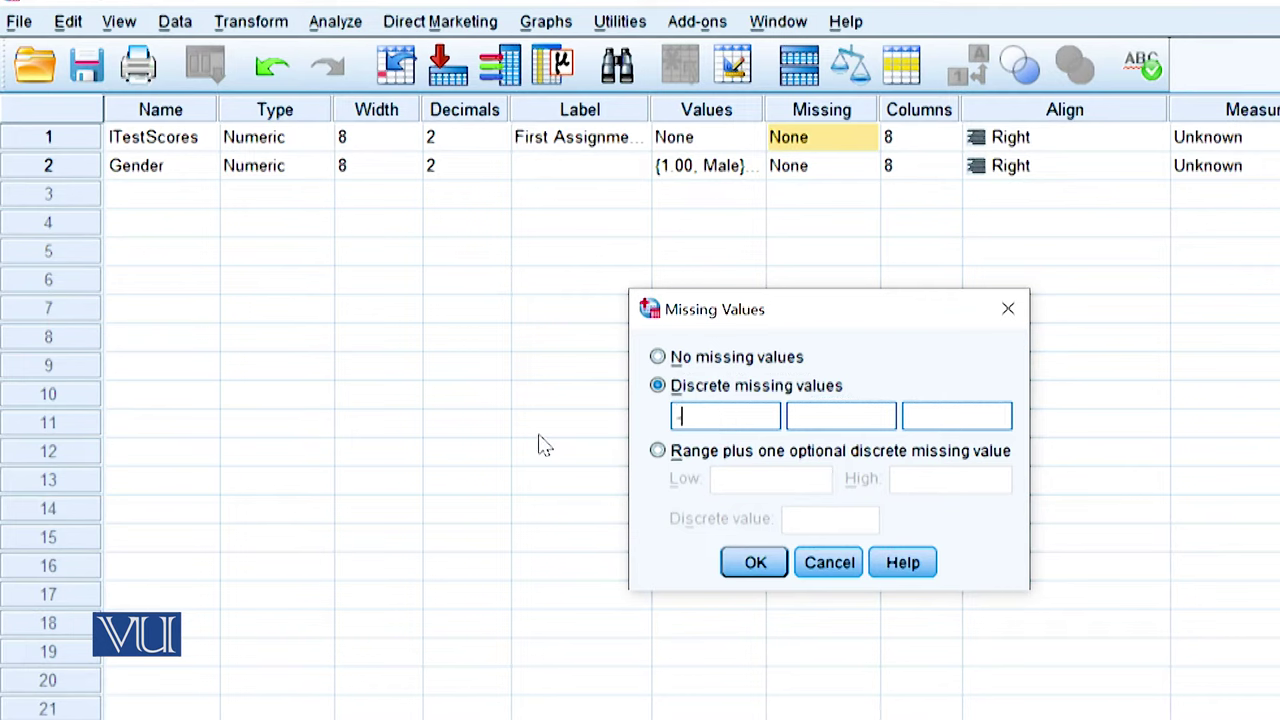
{"action": "type", "text": "-99"}
{"action": "left_click", "coordinate": [778, 568]}
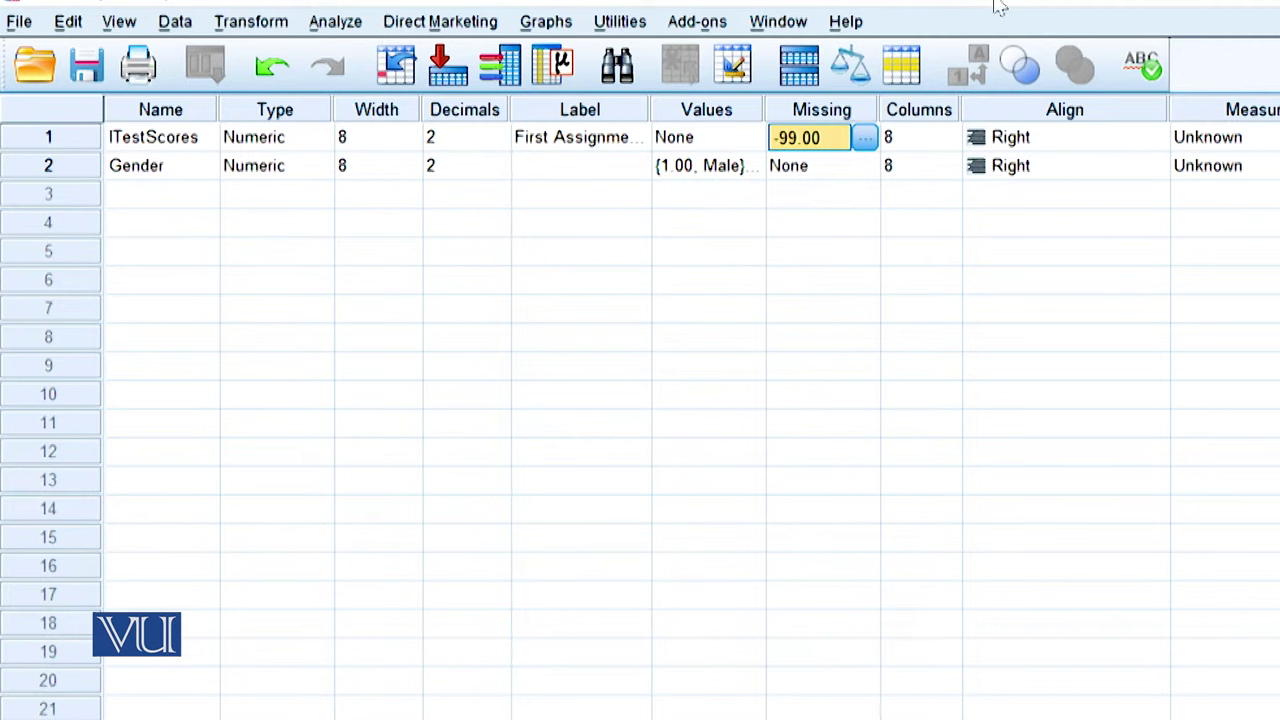
Step: Set the column width of ITestScores to 7 and align the Gender variable to the left
{"action": "left_click", "coordinate": [950, 140]}
{"action": "left_click", "coordinate": [950, 143]}
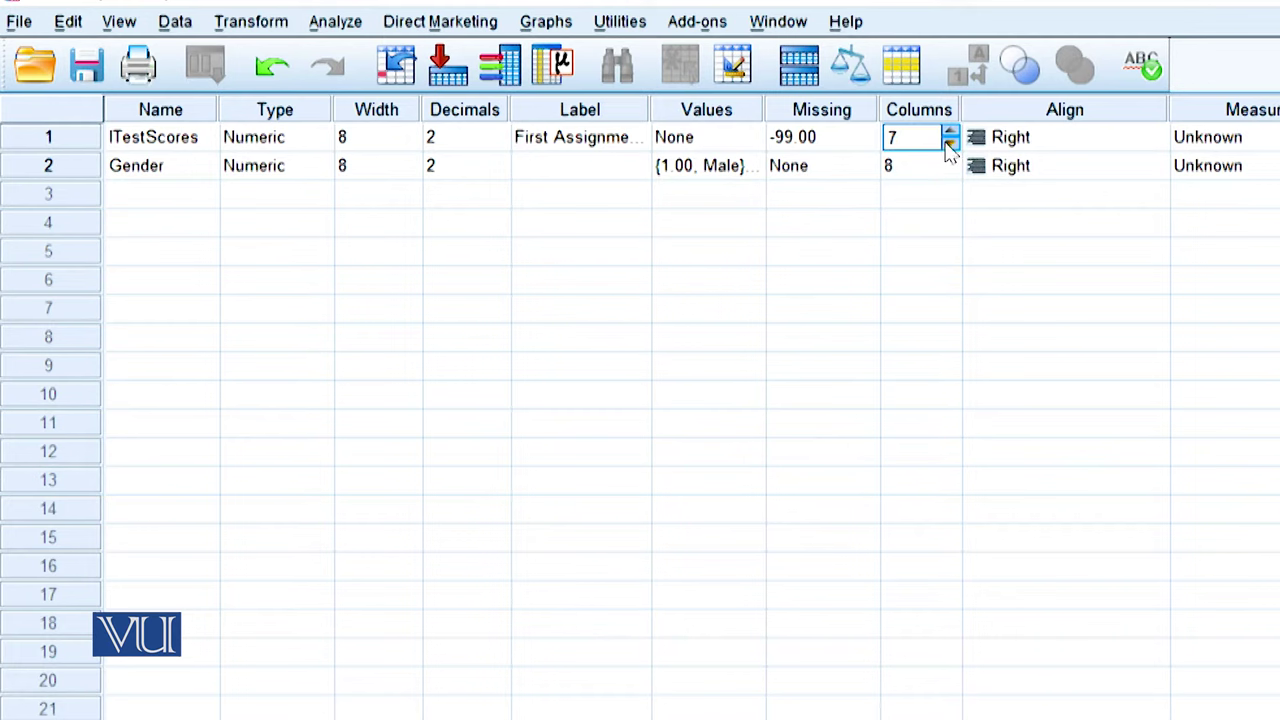
{"action": "left_click", "coordinate": [1145, 170]}
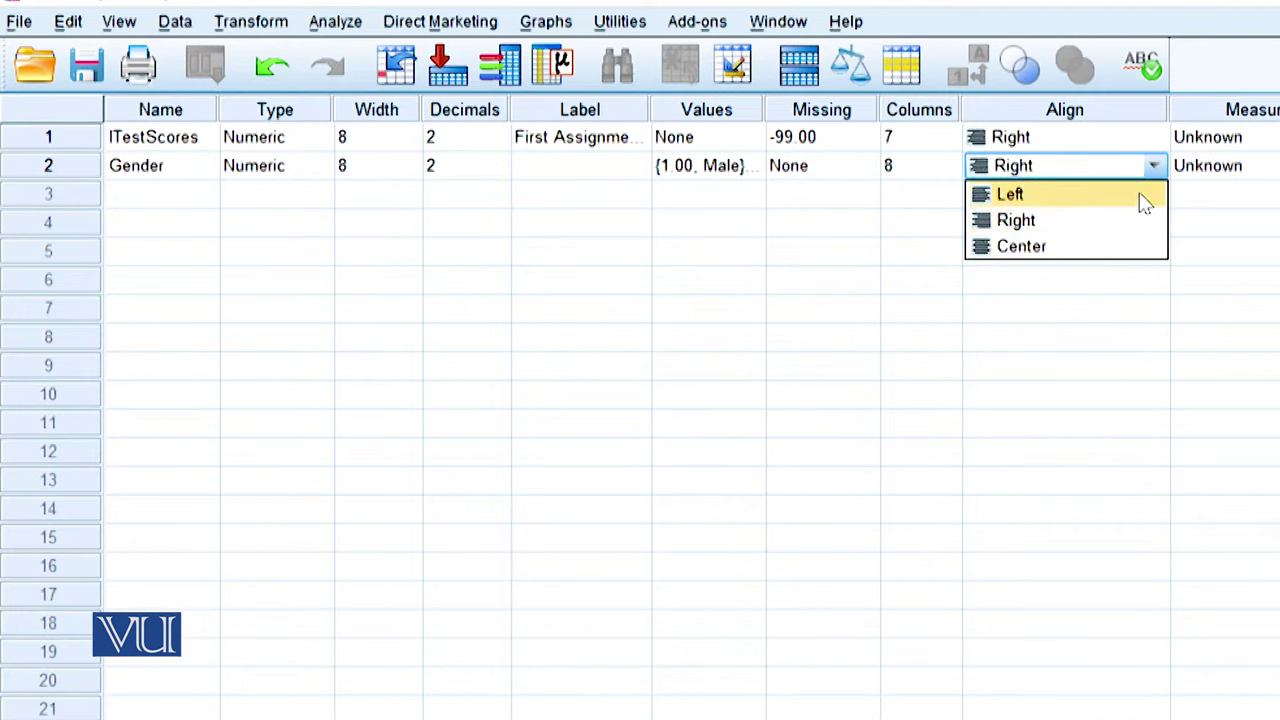
{"action": "left_click", "coordinate": [1140, 200]}
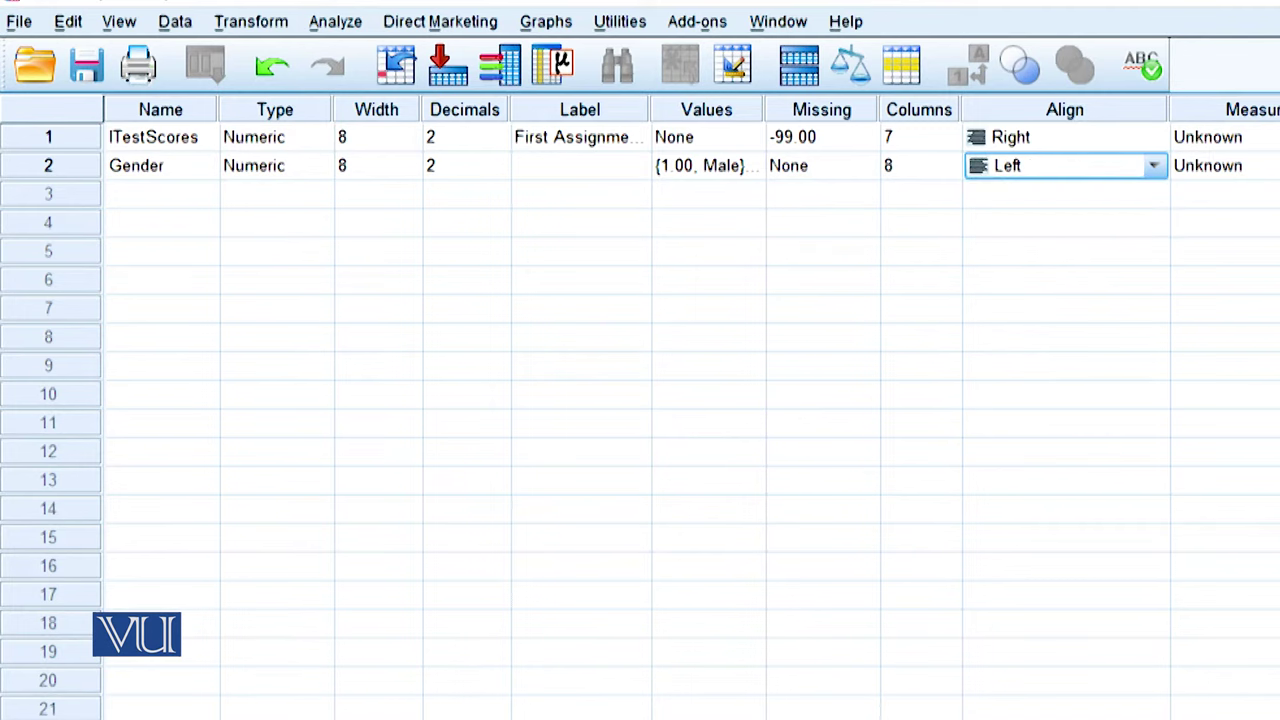
Step: Set the measurement level of ITestScores to Scale and that of Gender to Nominal
{"action": "left_click", "coordinate": [1246, 146]}
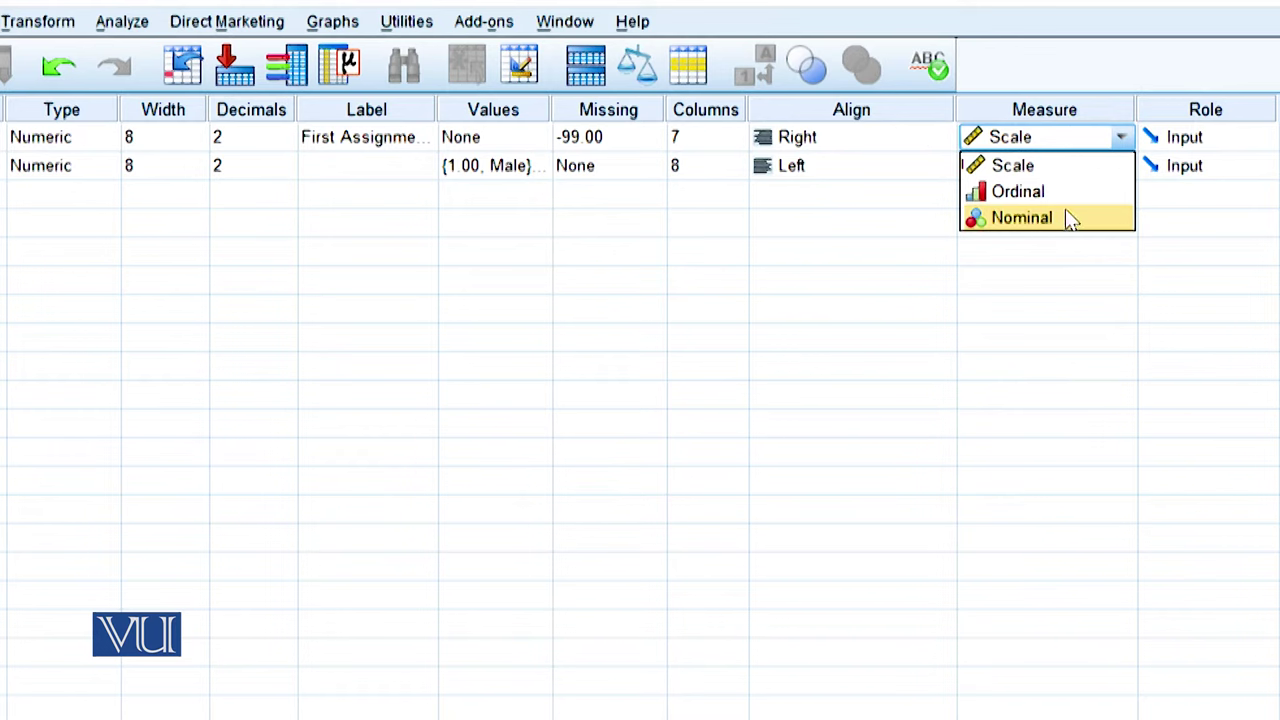
{"action": "left_click", "coordinate": [1044, 165]}
{"action": "left_click", "coordinate": [1121, 165]}
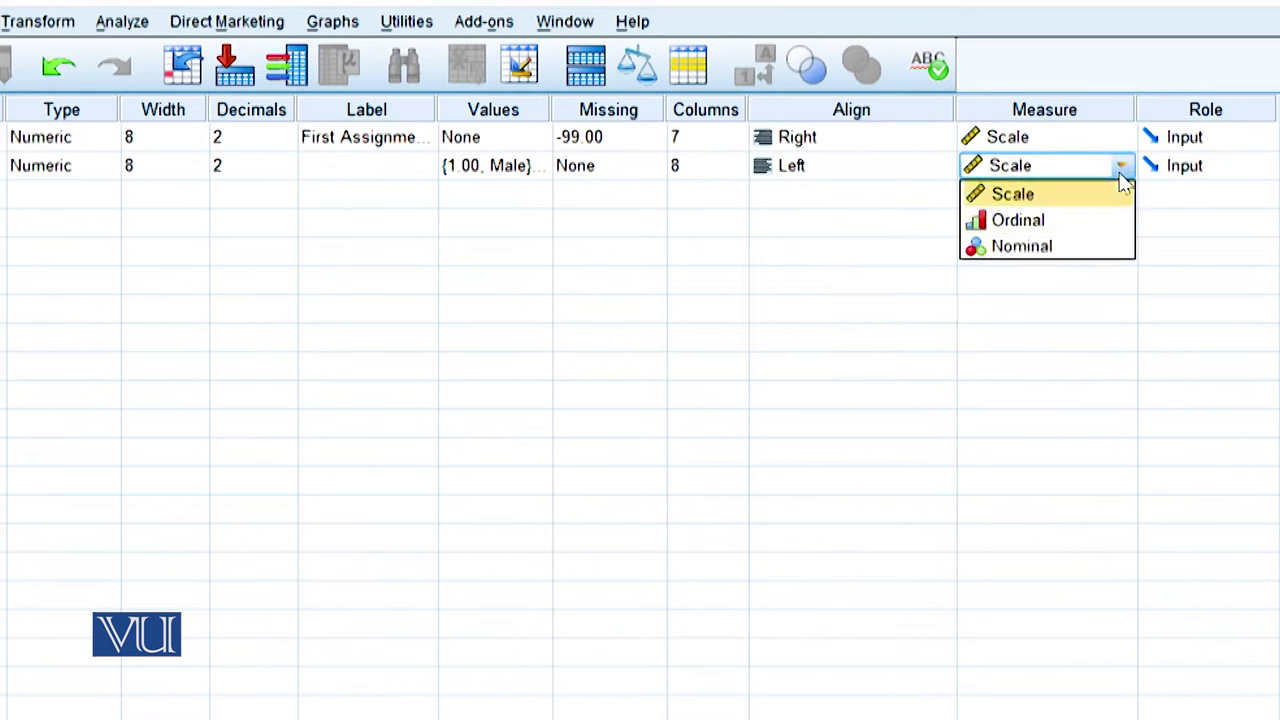
{"action": "left_click", "coordinate": [1072, 246]}
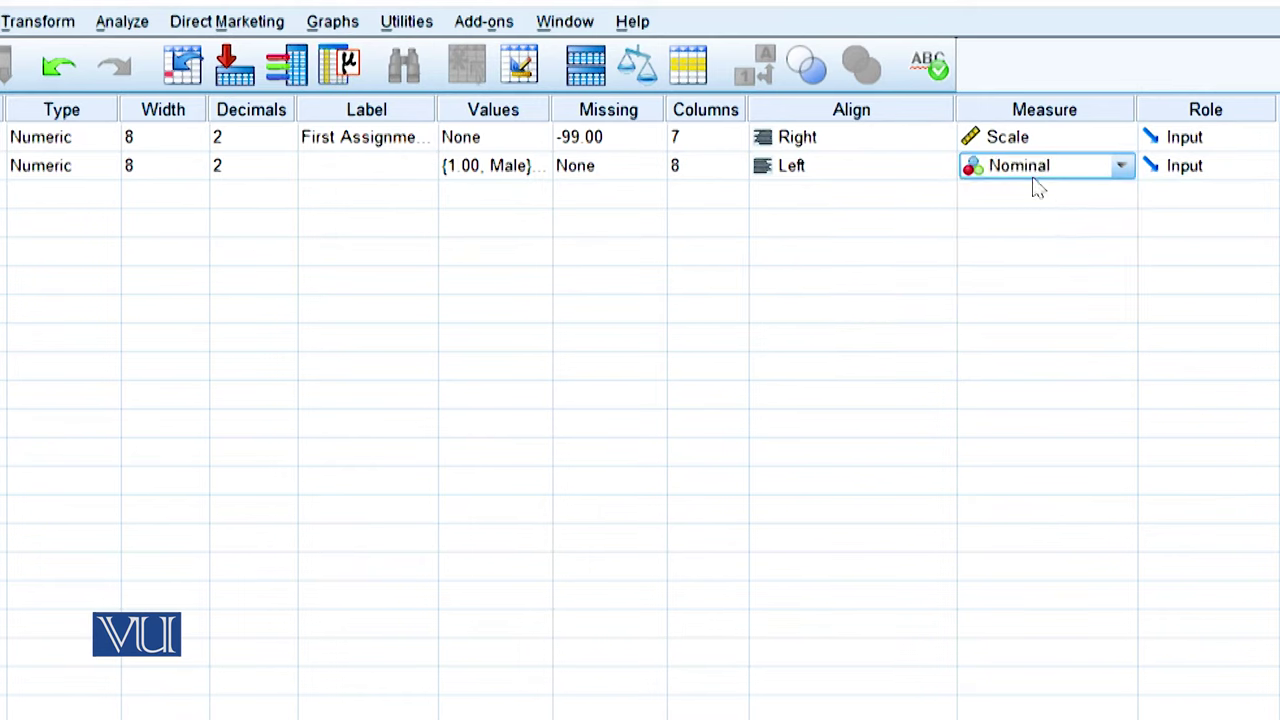
{"action": "left_click", "coordinate": [1099, 147]}
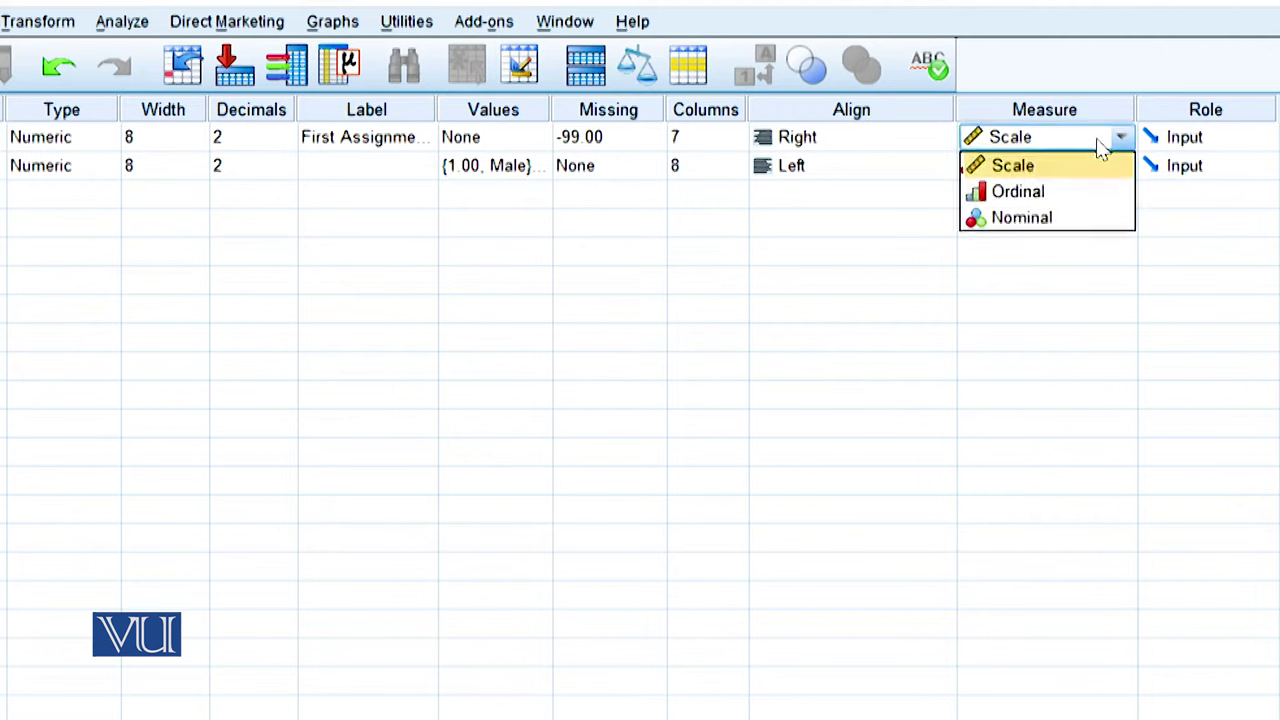
{"action": "left_click", "coordinate": [1010, 166]}
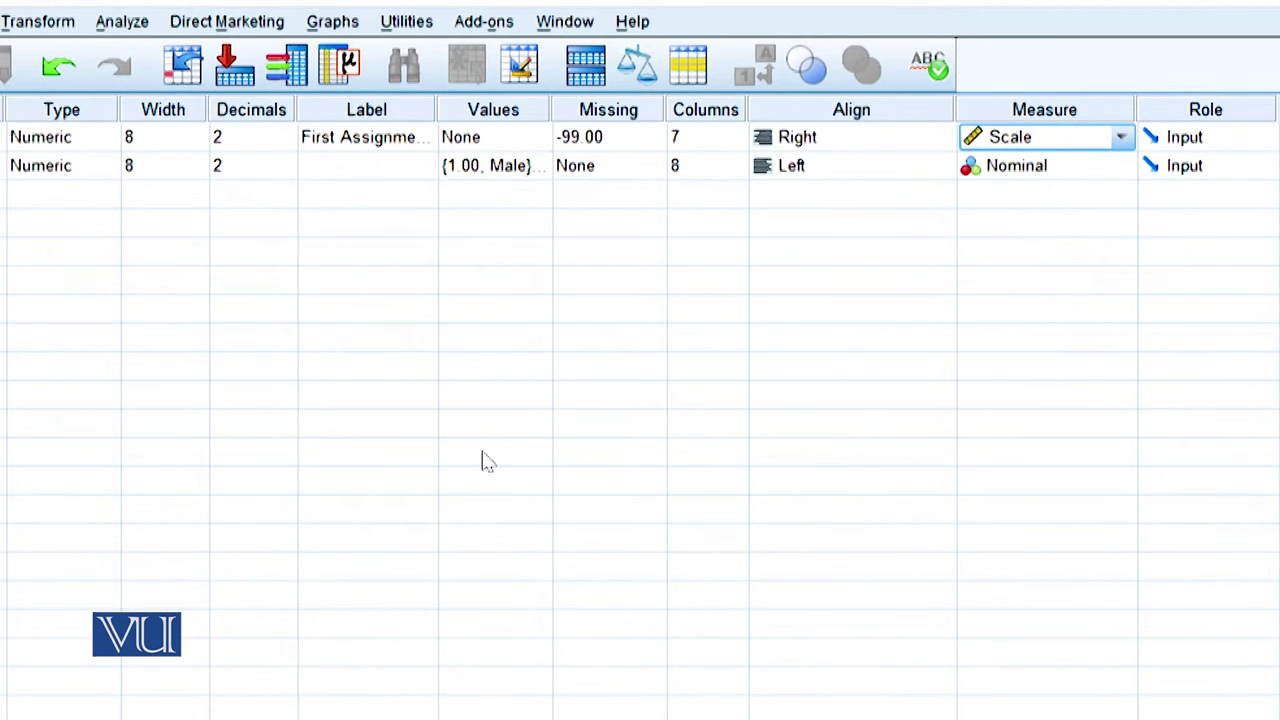
Step: Enter the Gender codes 1, 2, 1, 2 and 1 for cases 1 to 5 in Data View
{"action": "left_click", "coordinate": [15, 703]}
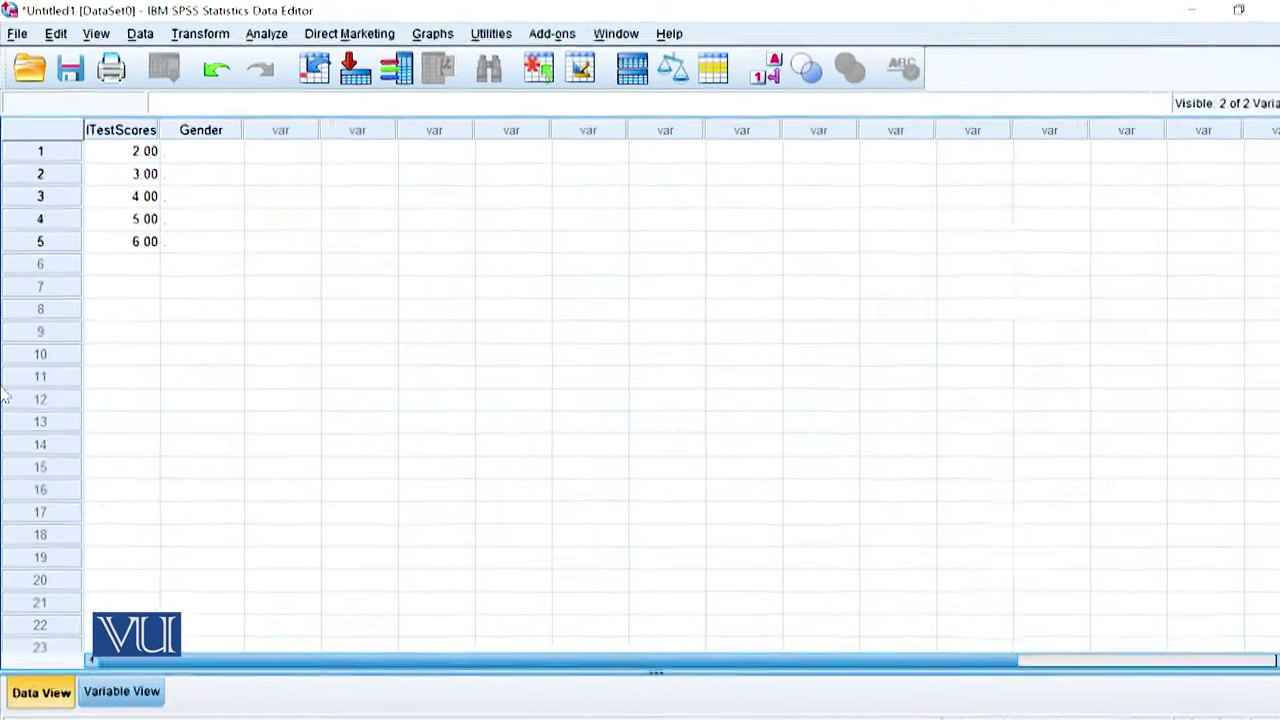
{"action": "left_click", "coordinate": [235, 162]}
{"action": "type", "text": "1"}
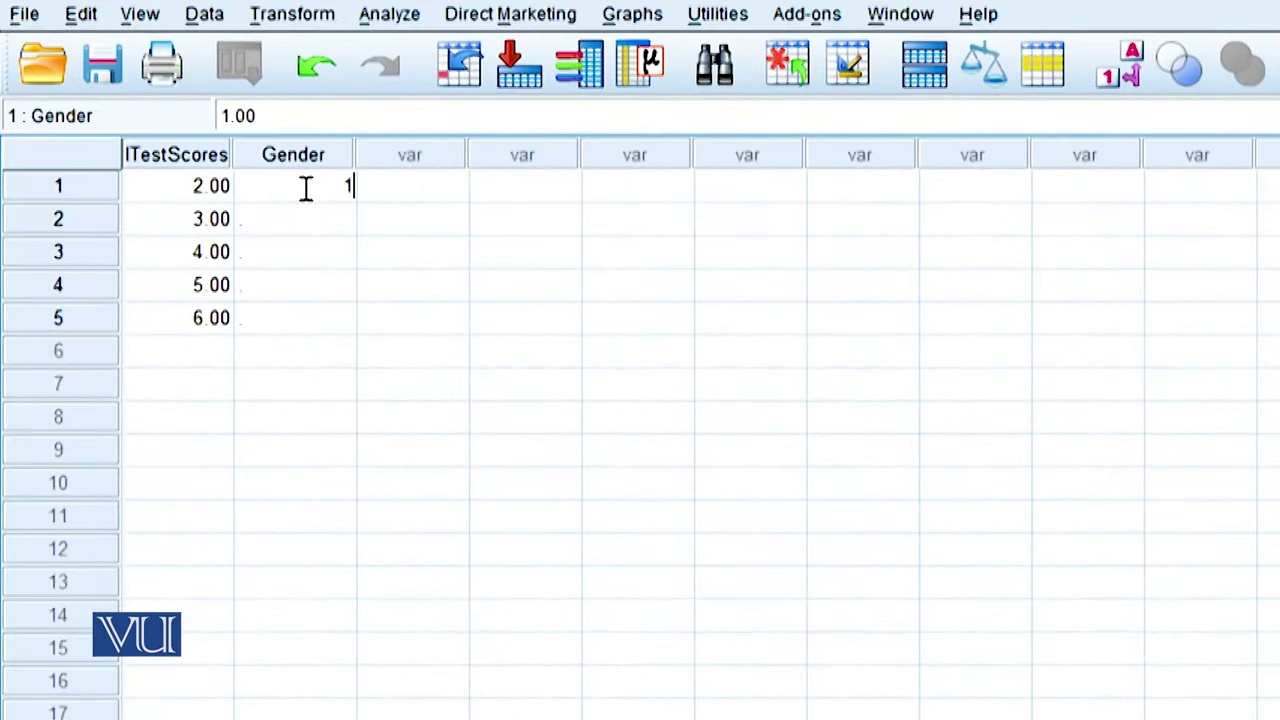
{"action": "key", "text": "Return"}
{"action": "type", "text": "2"}
{"action": "key", "text": "Return"}
{"action": "type", "text": "1"}
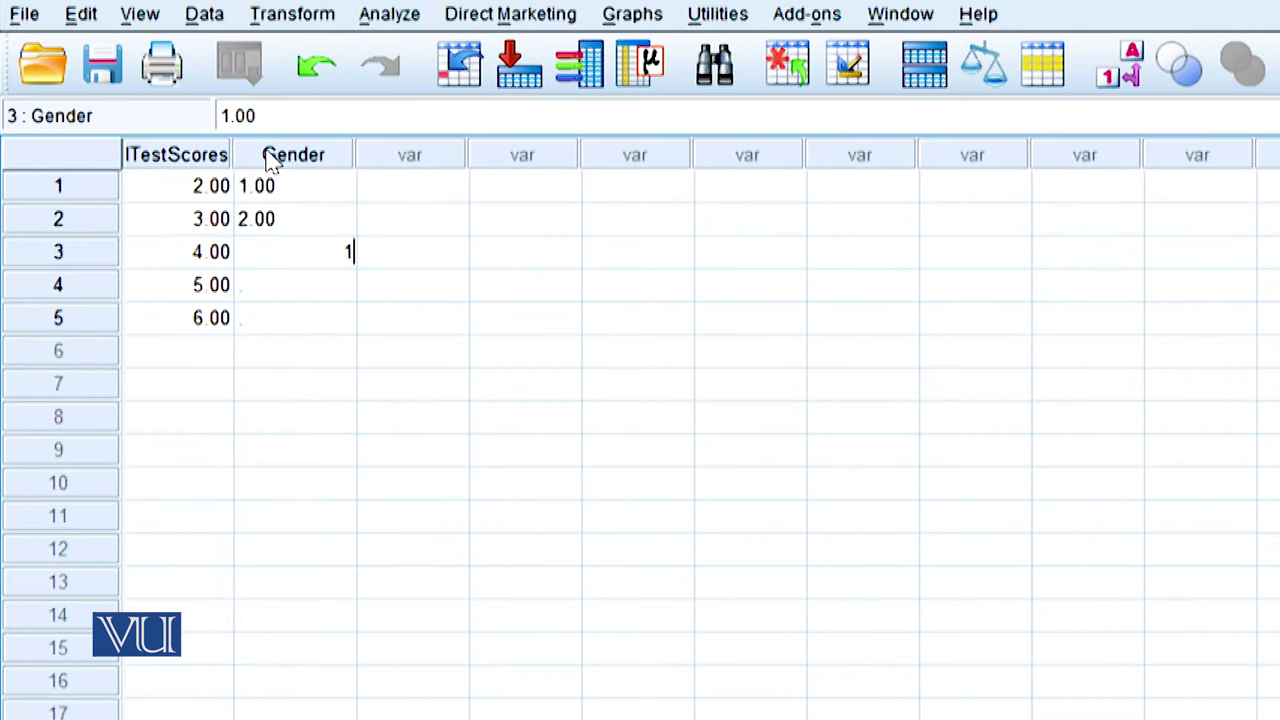
{"action": "key", "text": "Return"}
{"action": "type", "text": "2"}
{"action": "key", "text": "Return"}
{"action": "type", "text": "1"}
{"action": "key", "text": "Return"}
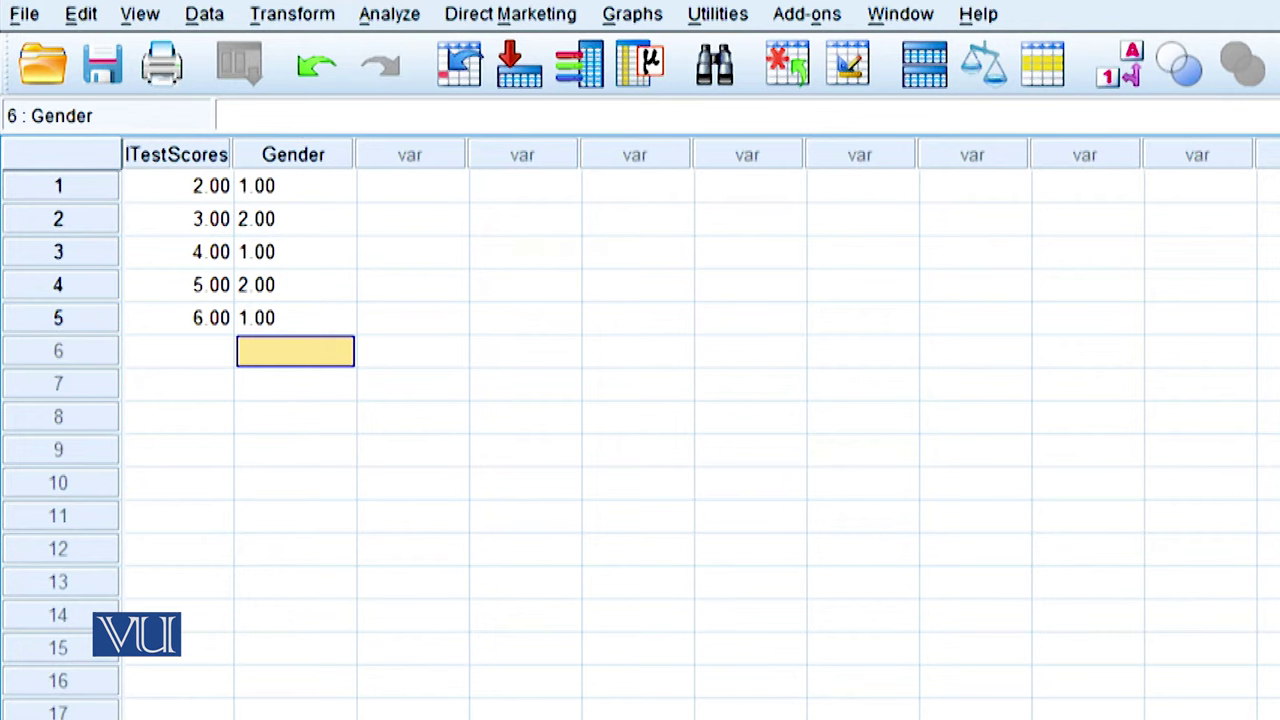
Step: Set the decimals of the Gender variable to 0 in Variable View
{"action": "key", "text": "ctrl+t"}
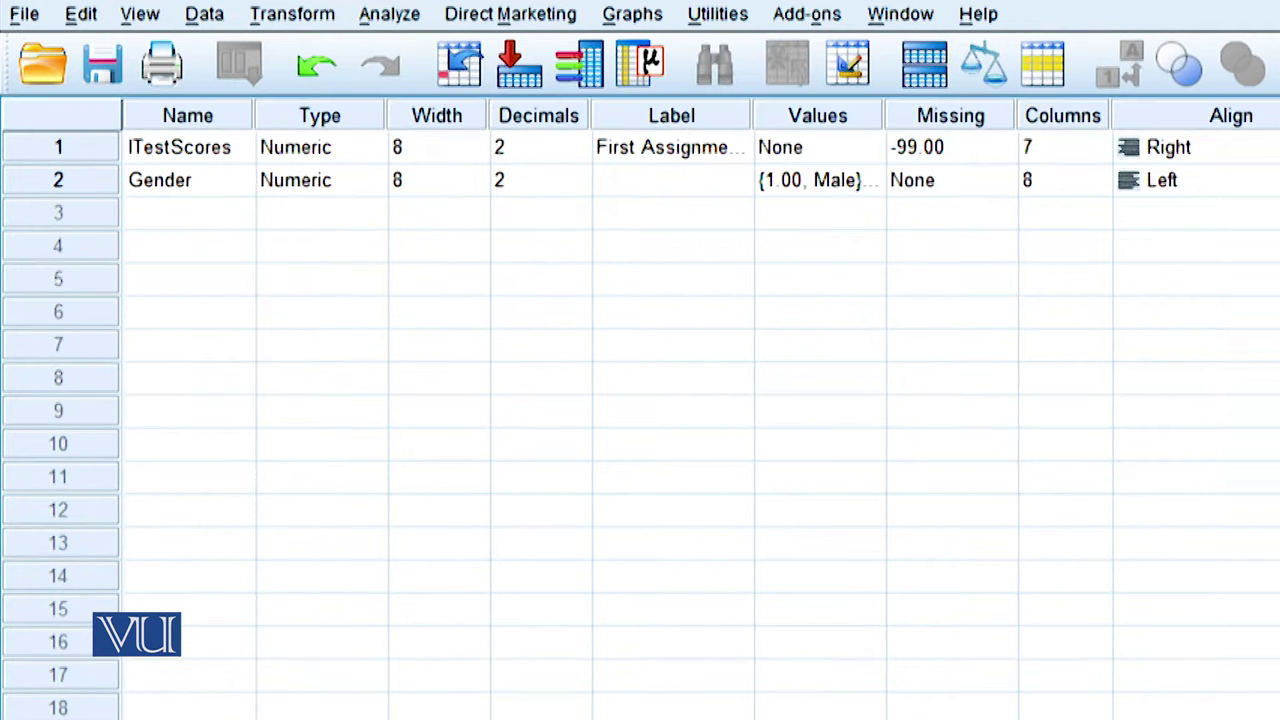
{"action": "left_click", "coordinate": [563, 180]}
{"action": "left_click", "coordinate": [579, 187]}
{"action": "left_click", "coordinate": [579, 187]}
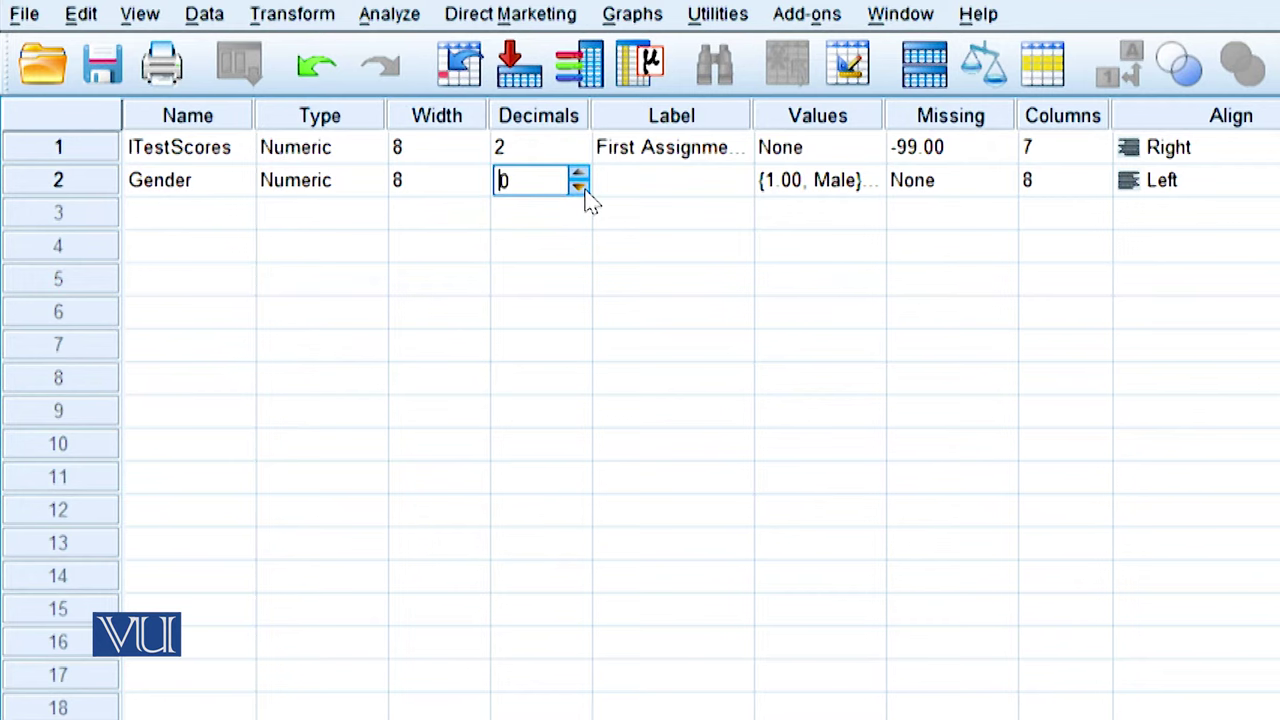
Step: Finish editing the Gender decimals and return to Data View to check the entered codes
{"action": "left_click", "coordinate": [190, 512]}
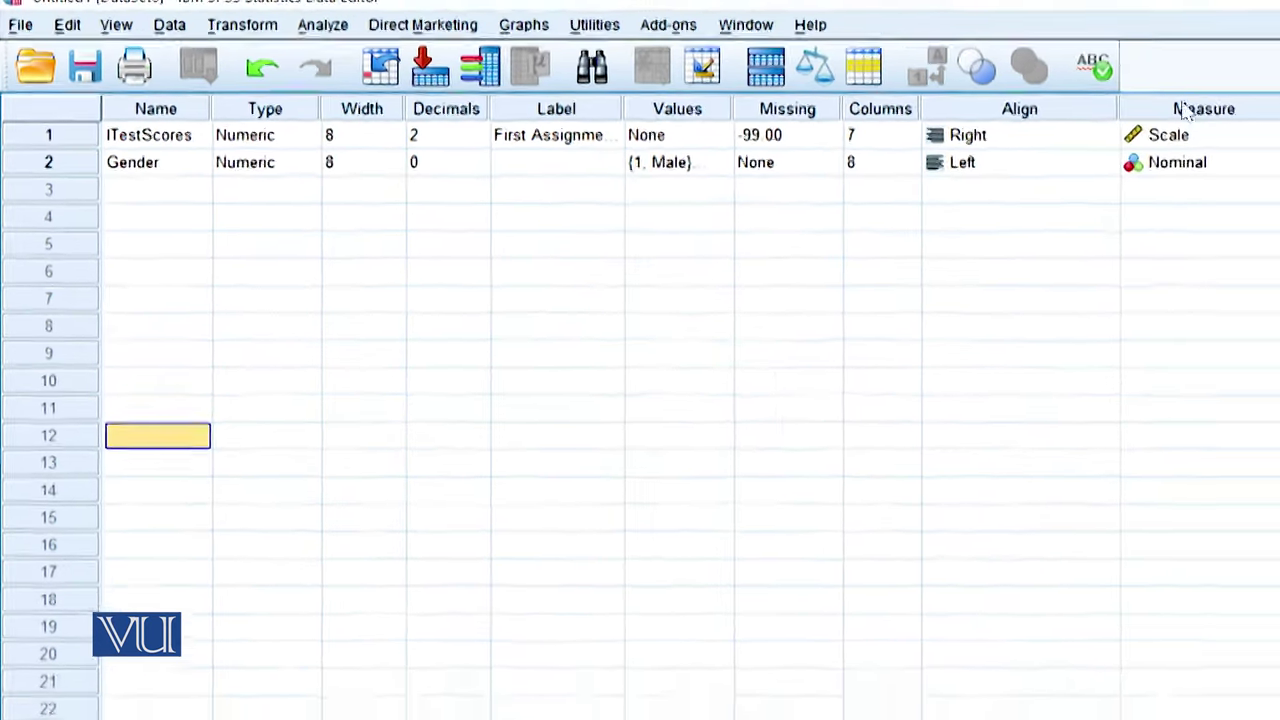
{"action": "left_click", "coordinate": [915, 150]}
{"action": "left_click", "coordinate": [40, 695]}
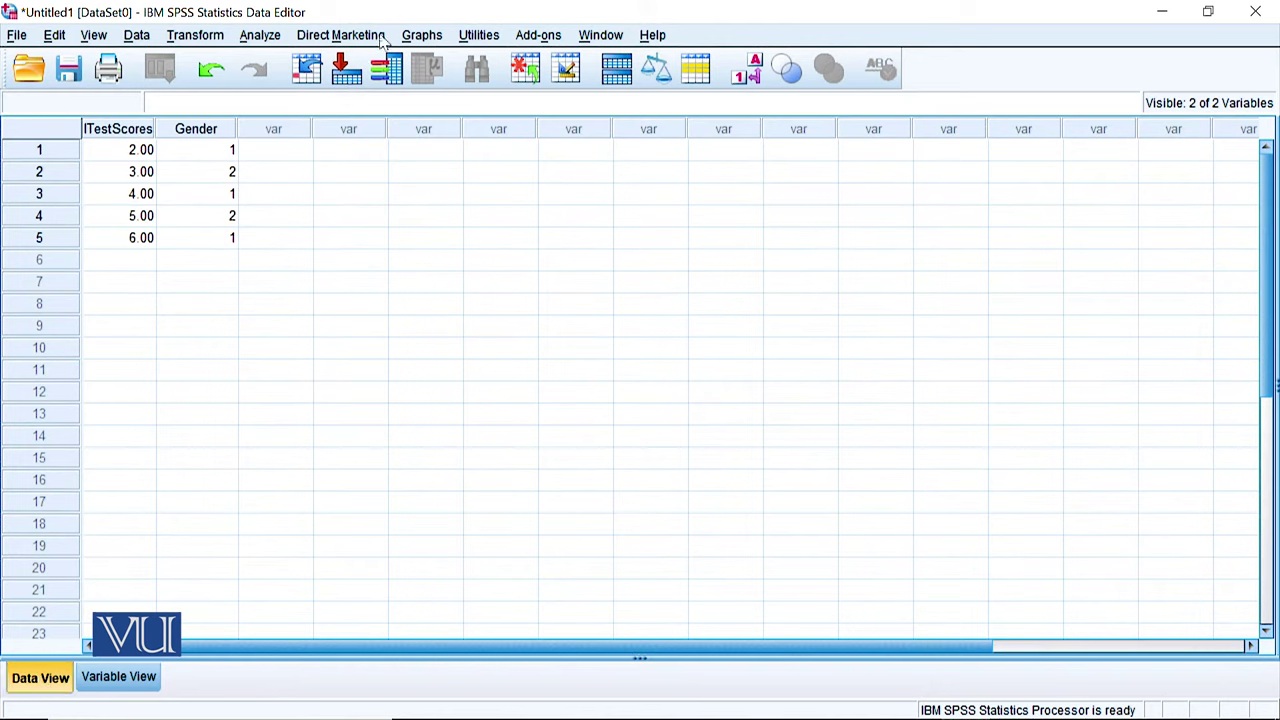
{"action": "mouse_move", "coordinate": [147, 138]}
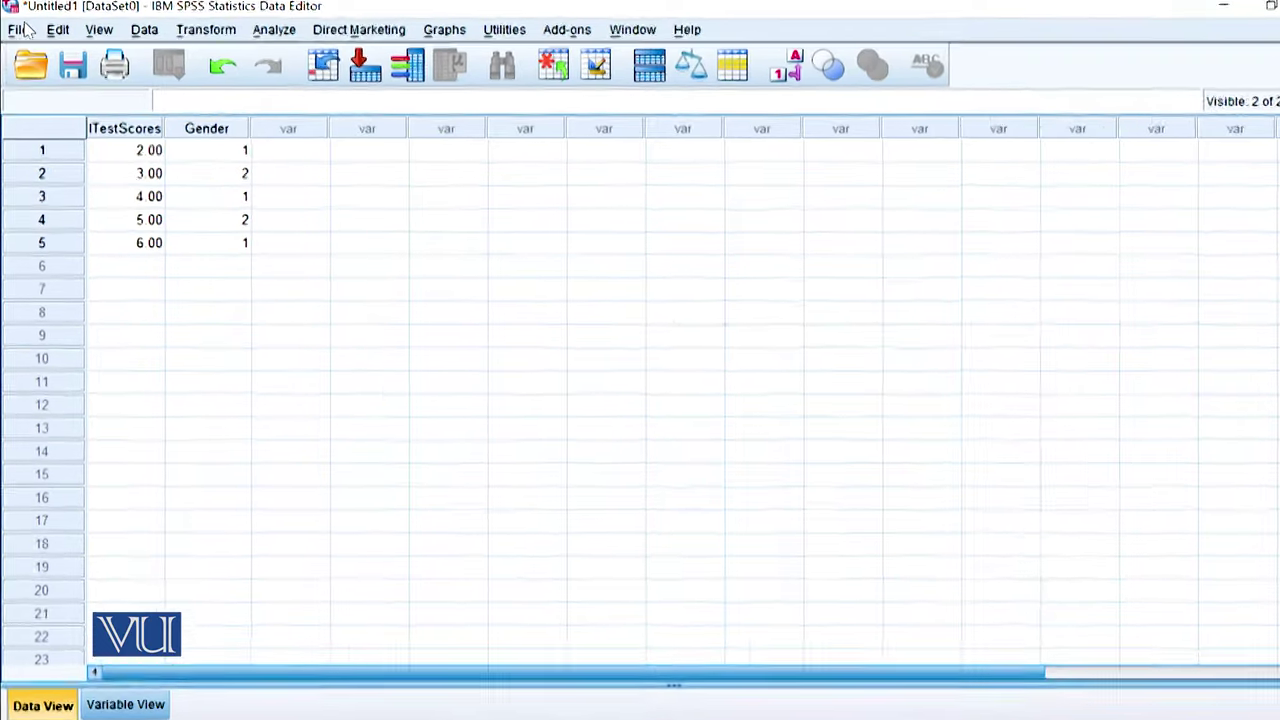
Step: Examine the commands for creating, opening and saving files, and view the Open Data dialog without loading a file
{"action": "left_click", "coordinate": [21, 34]}
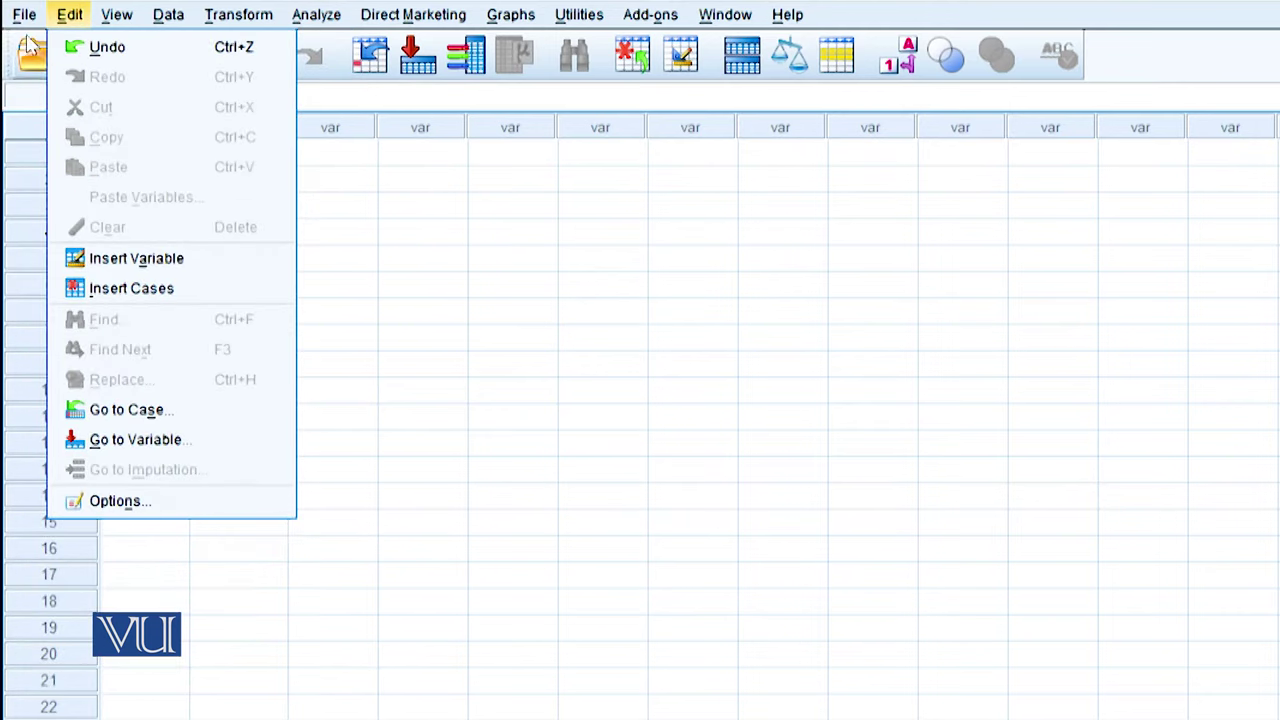
{"action": "mouse_move", "coordinate": [35, 50]}
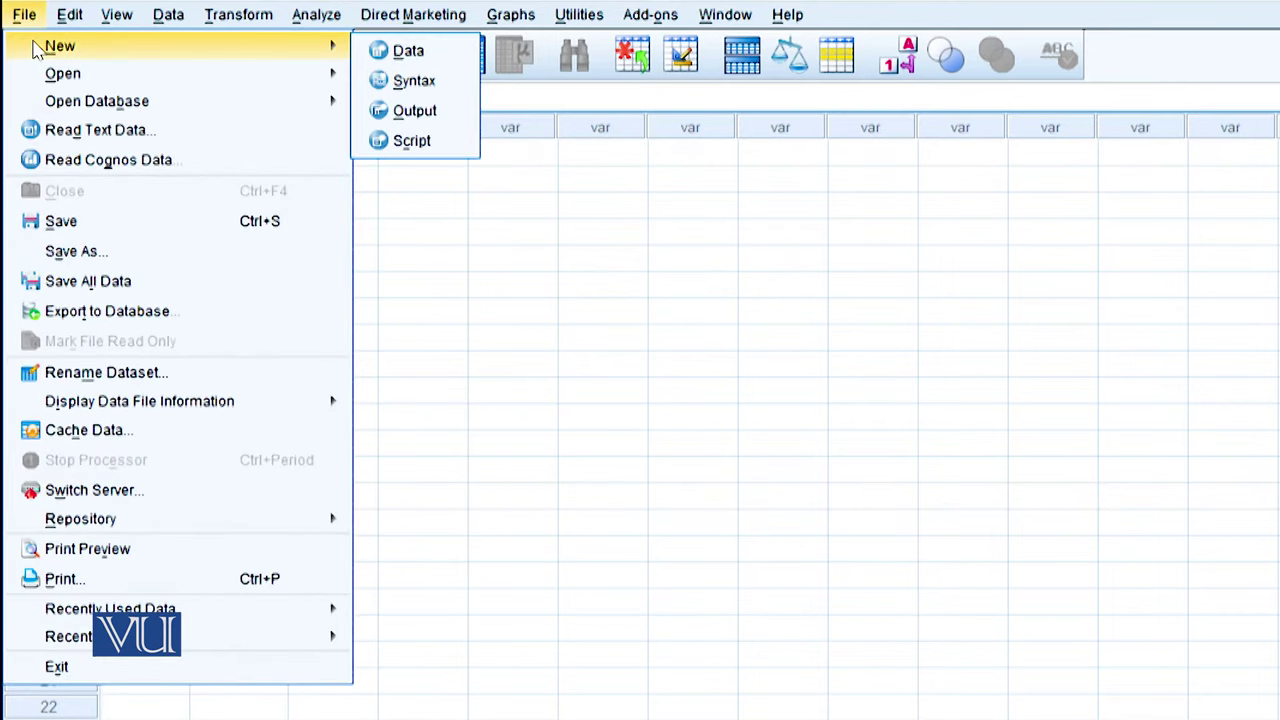
{"action": "mouse_move", "coordinate": [46, 80]}
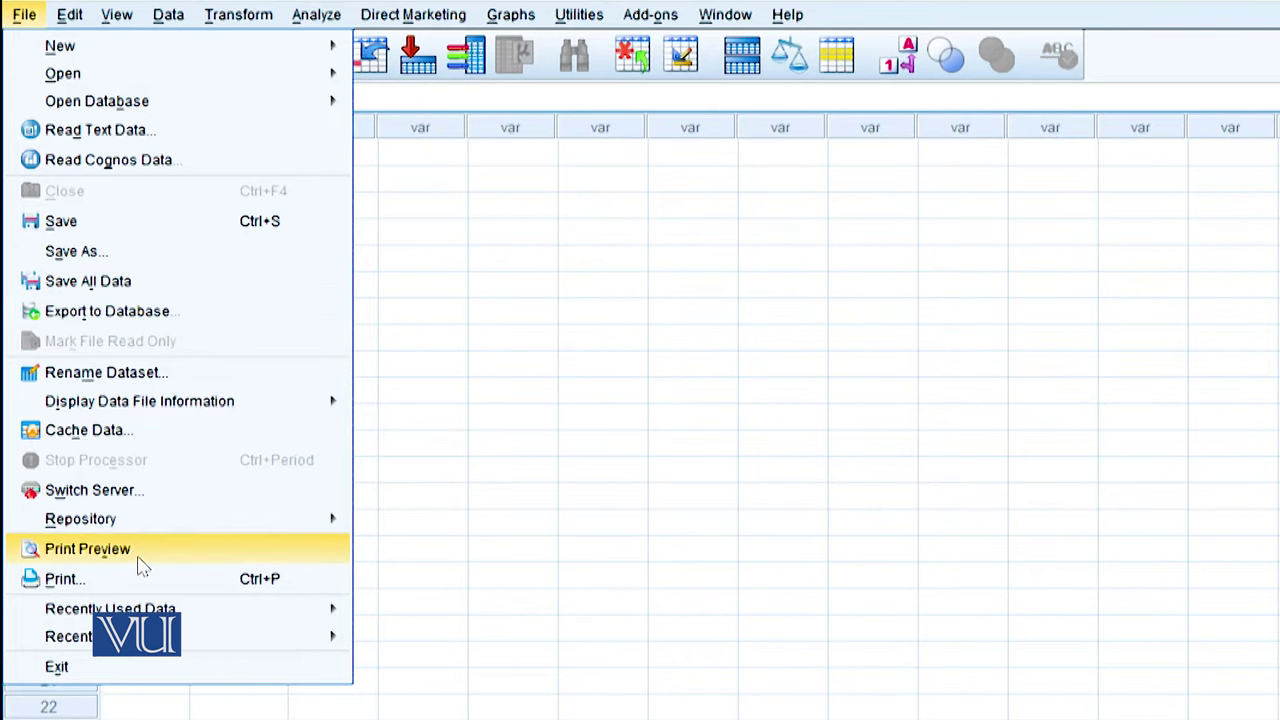
{"action": "mouse_move", "coordinate": [140, 608]}
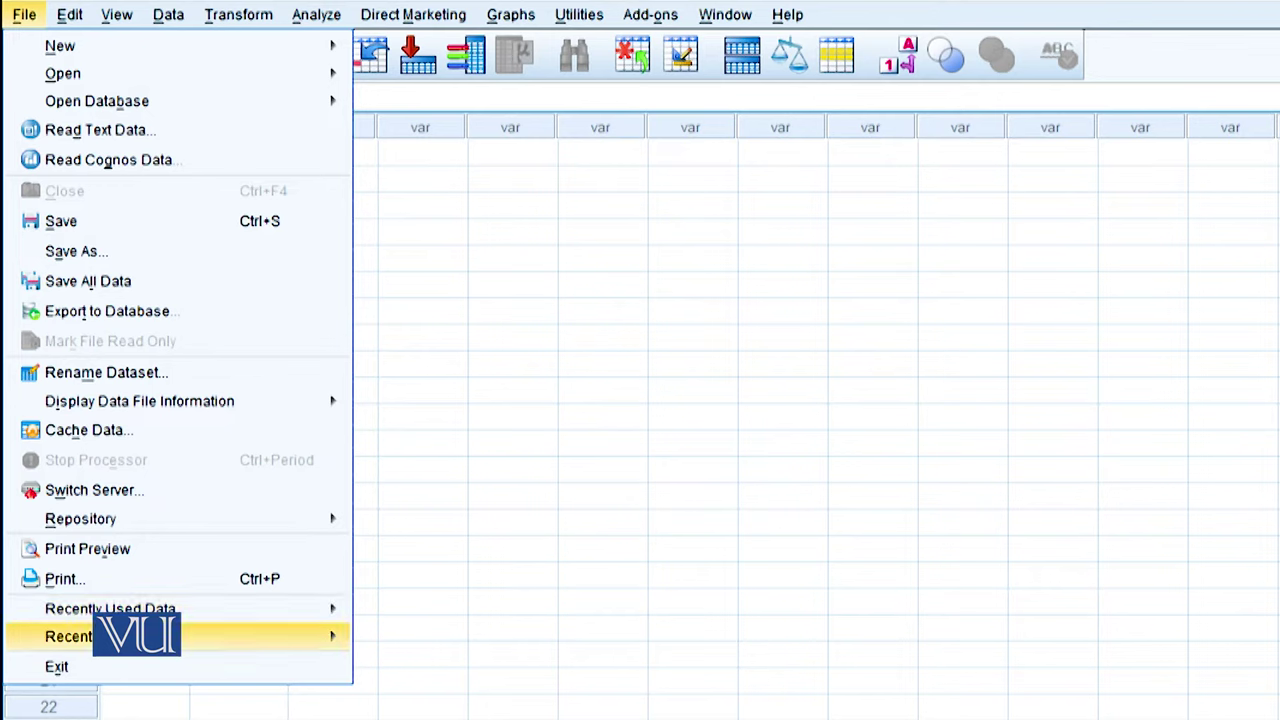
{"action": "mouse_move", "coordinate": [214, 647]}
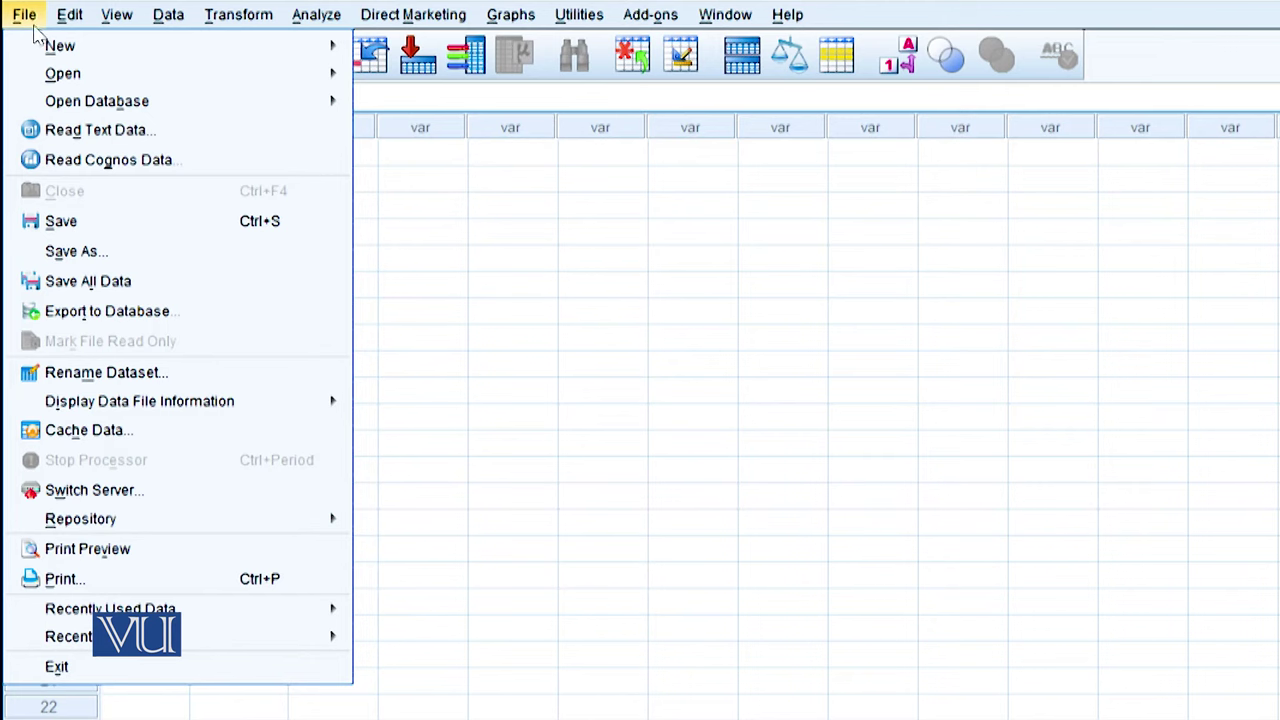
{"action": "mouse_move", "coordinate": [124, 52]}
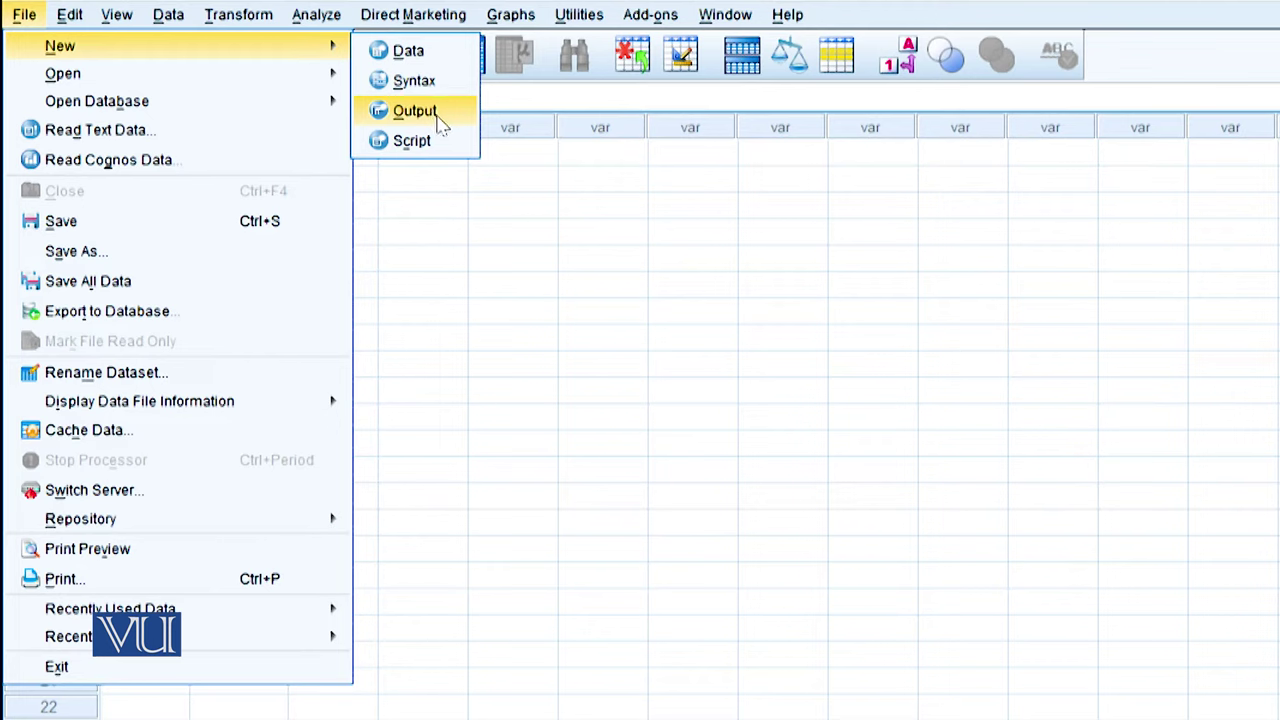
{"action": "mouse_move", "coordinate": [70, 78]}
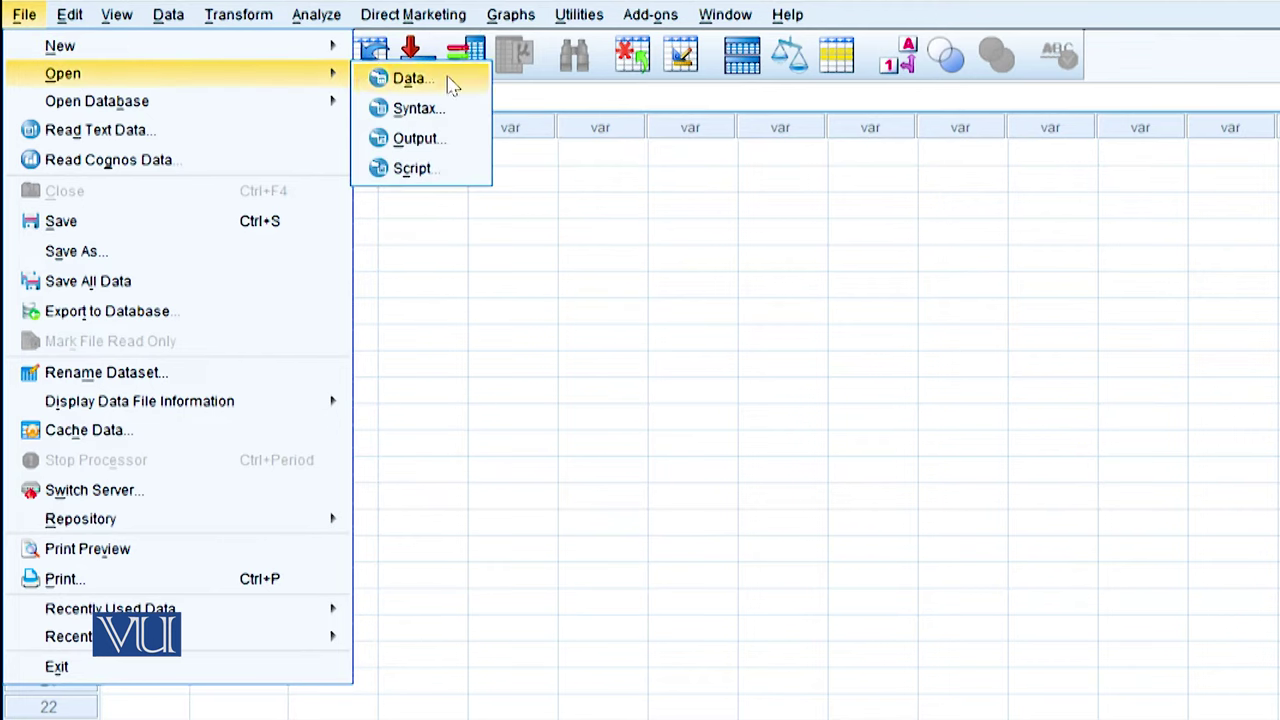
{"action": "left_click", "coordinate": [408, 78]}
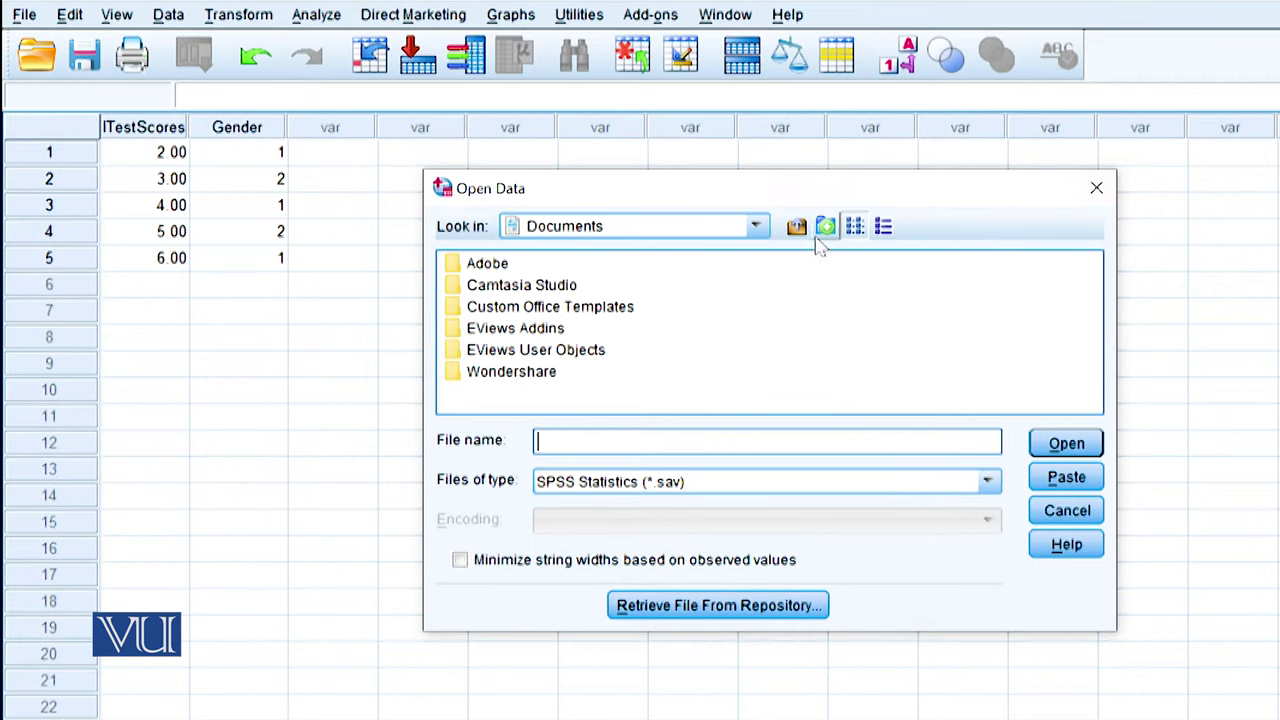
{"action": "left_click", "coordinate": [1095, 189]}
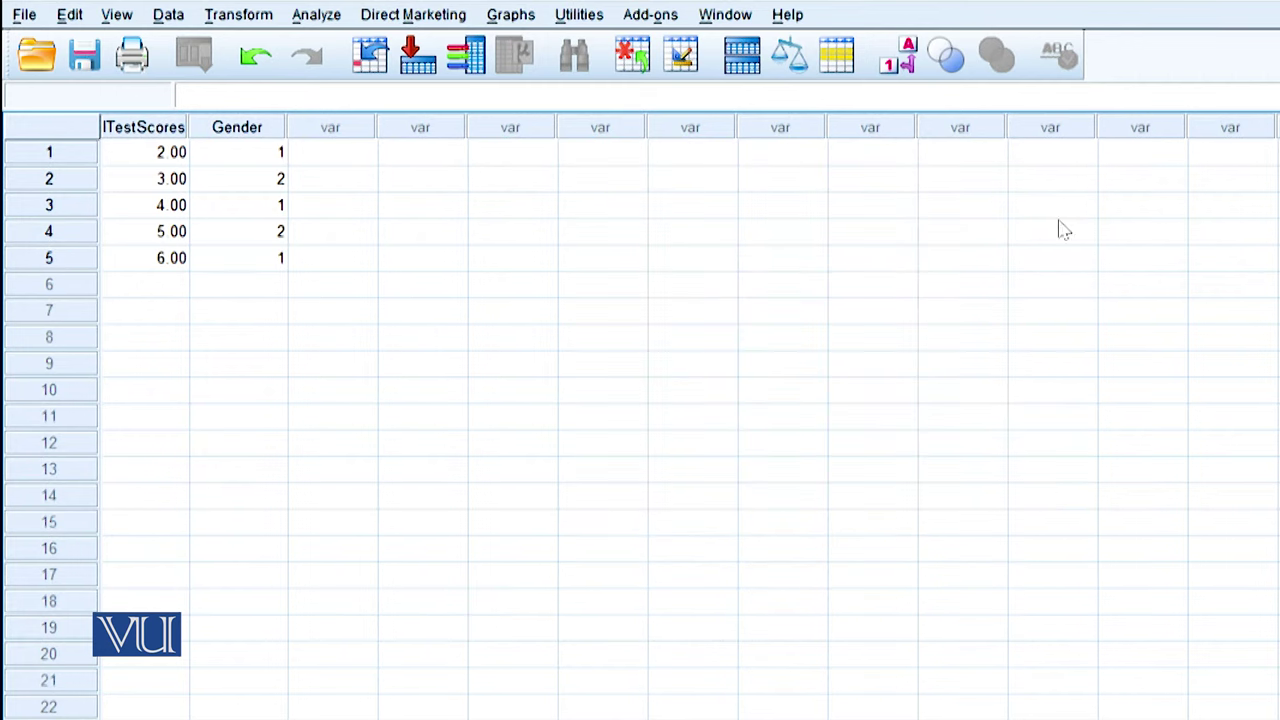
Step: Show value labels in place of the Gender codes in Data View and switch them back off
{"action": "left_click", "coordinate": [62, 14]}
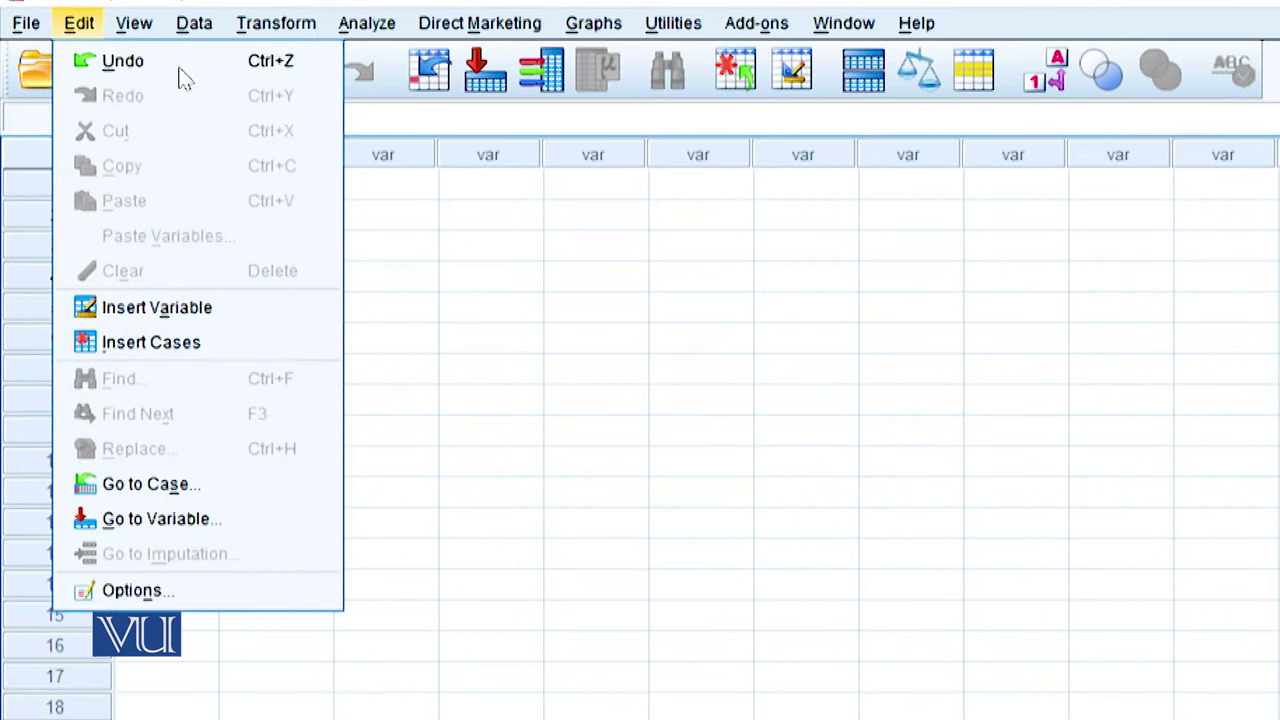
{"action": "mouse_move", "coordinate": [148, 20]}
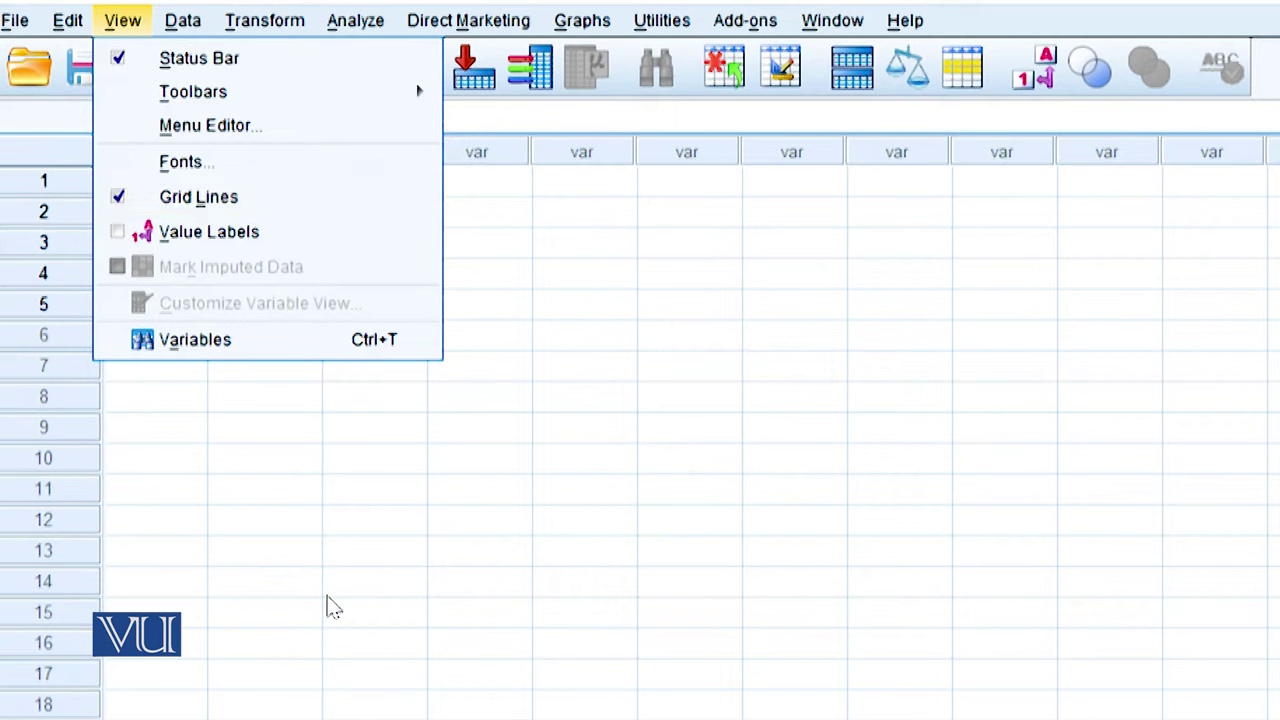
{"action": "left_click", "coordinate": [240, 232]}
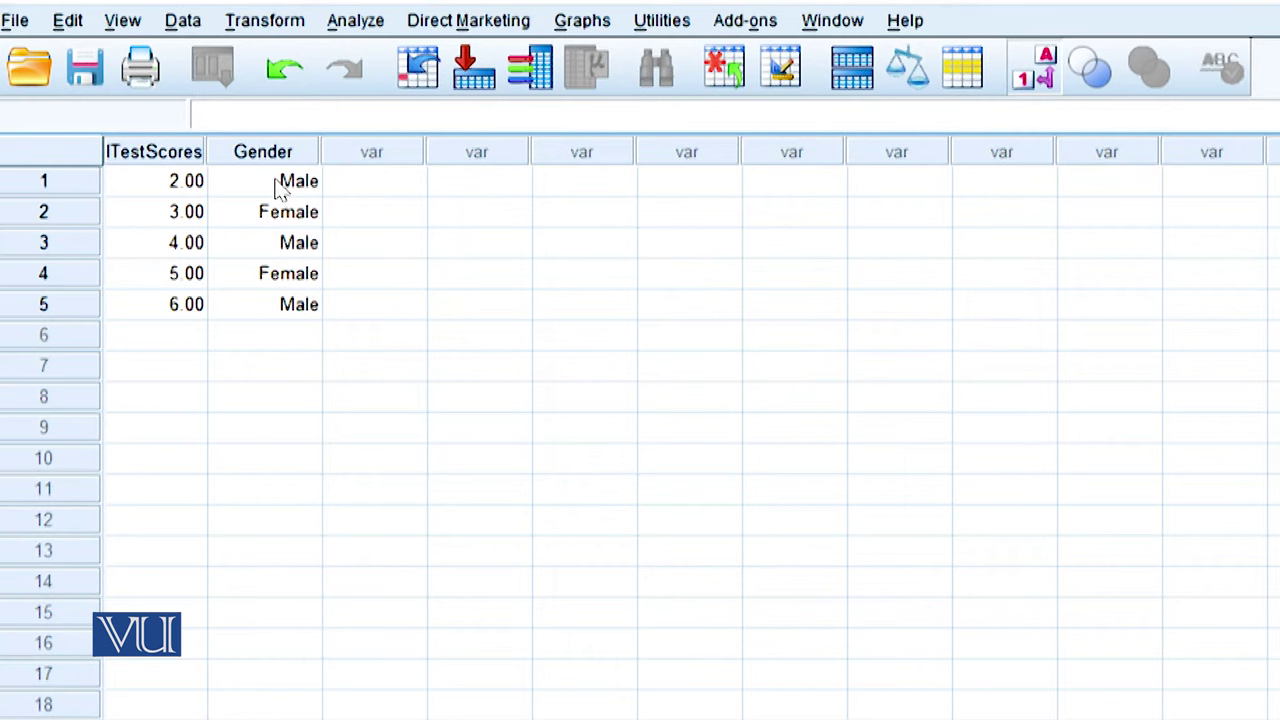
{"action": "left_click", "coordinate": [122, 20]}
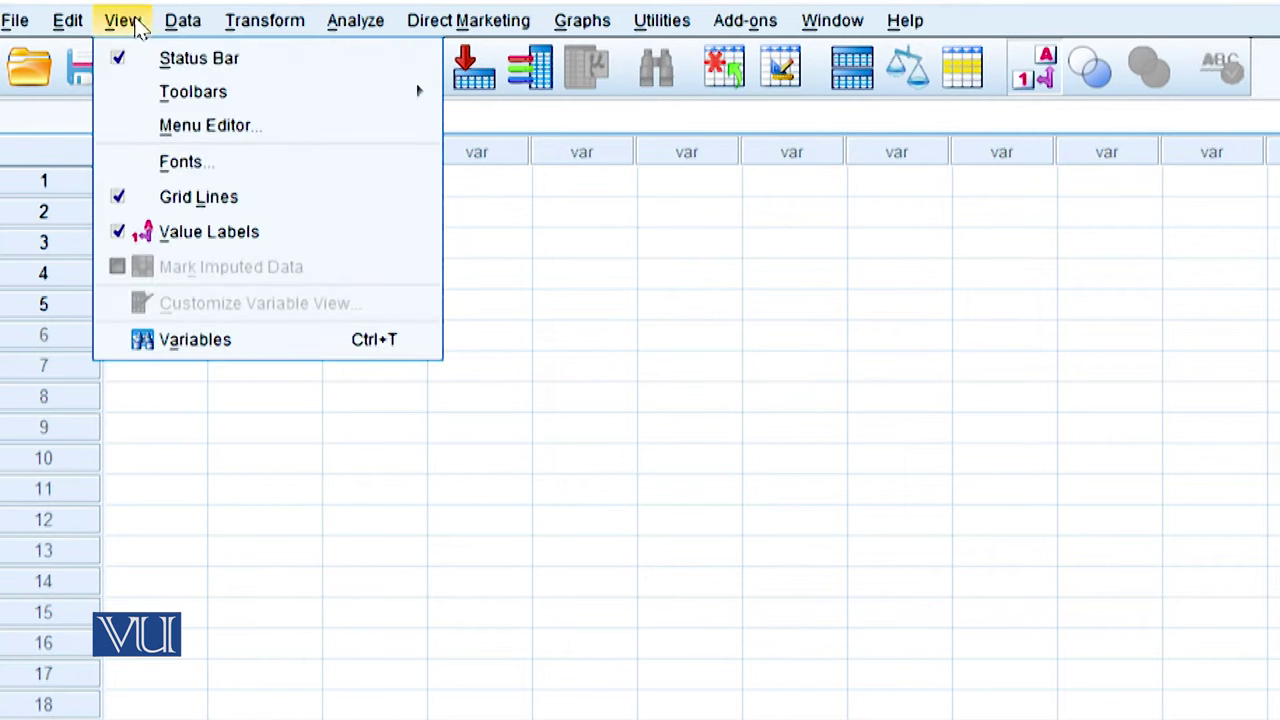
{"action": "left_click", "coordinate": [176, 234]}
Step: Sort the cases by the first assignment scores in ascending order and minimize the output window
{"action": "left_click", "coordinate": [177, 22]}
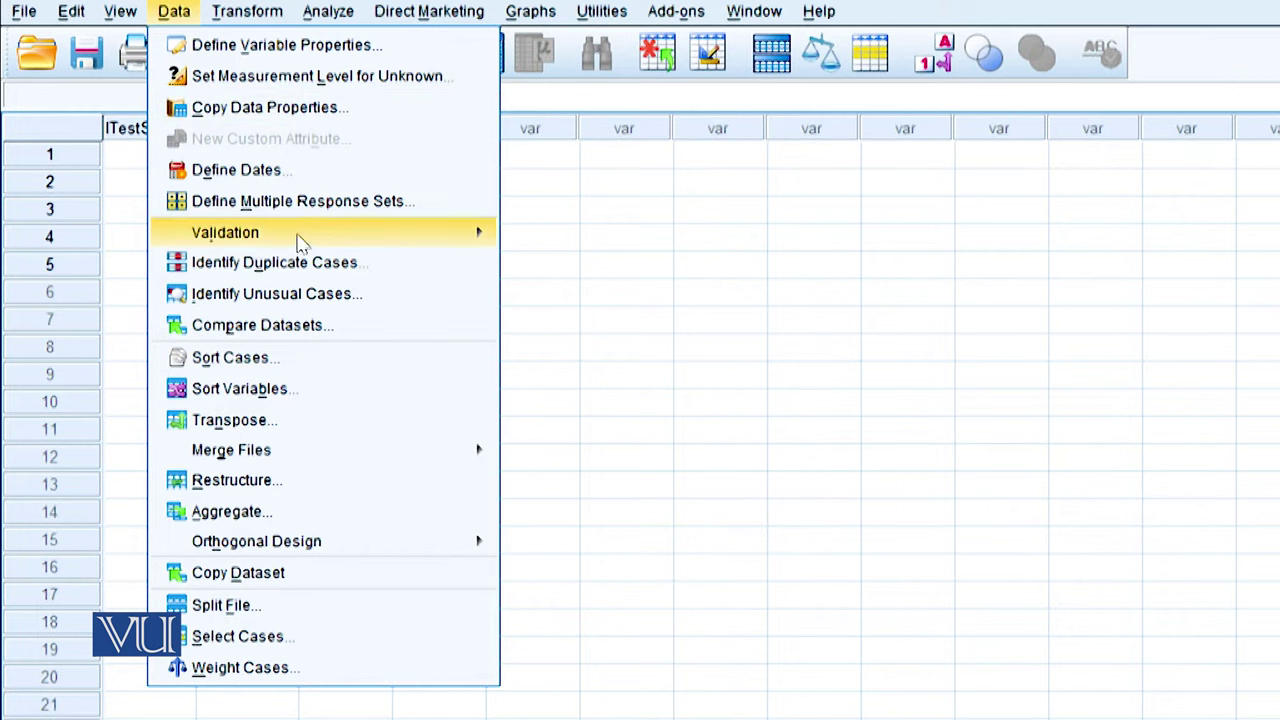
{"action": "mouse_move", "coordinate": [303, 232]}
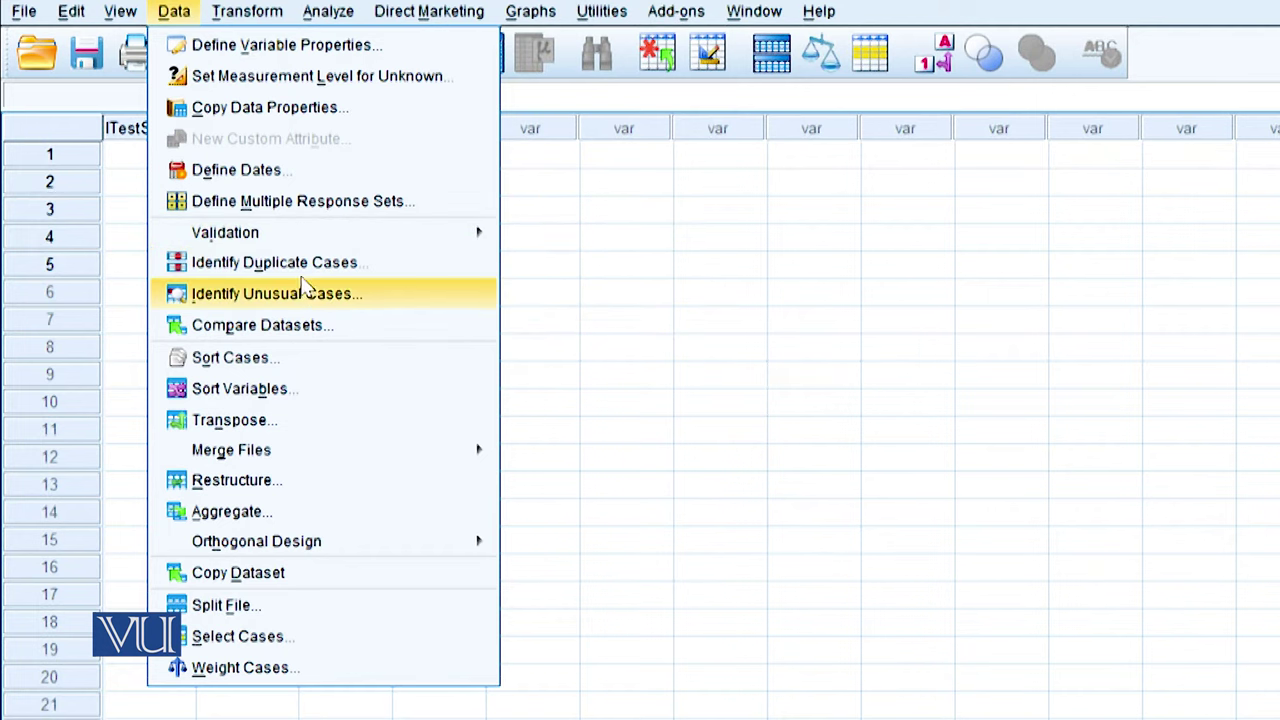
{"action": "left_click", "coordinate": [305, 366]}
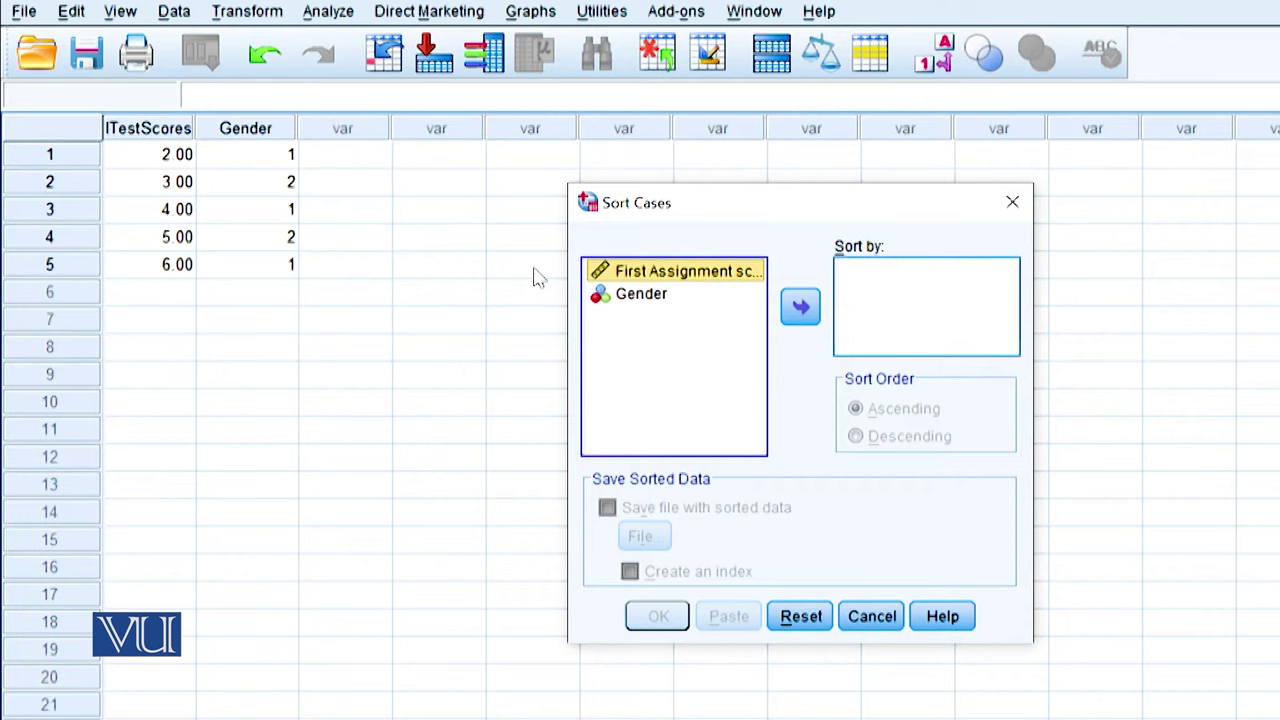
{"action": "left_click", "coordinate": [797, 310]}
{"action": "left_click", "coordinate": [871, 411]}
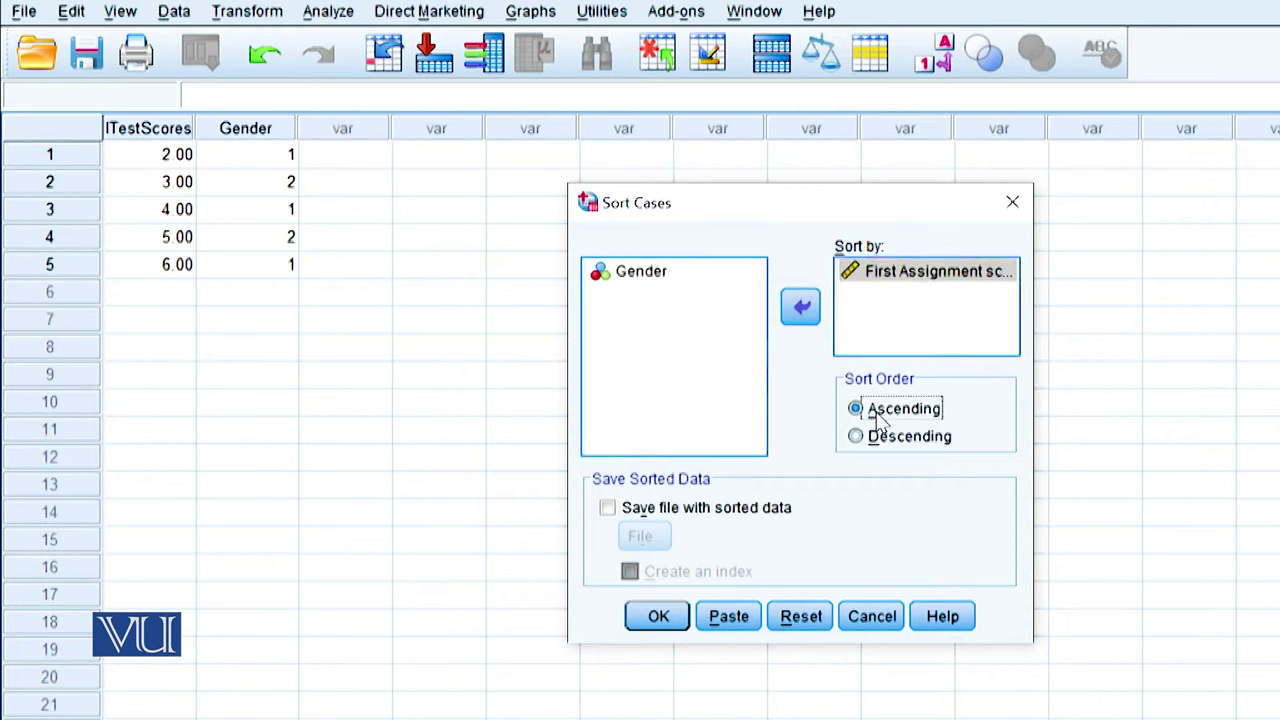
{"action": "left_click", "coordinate": [660, 616]}
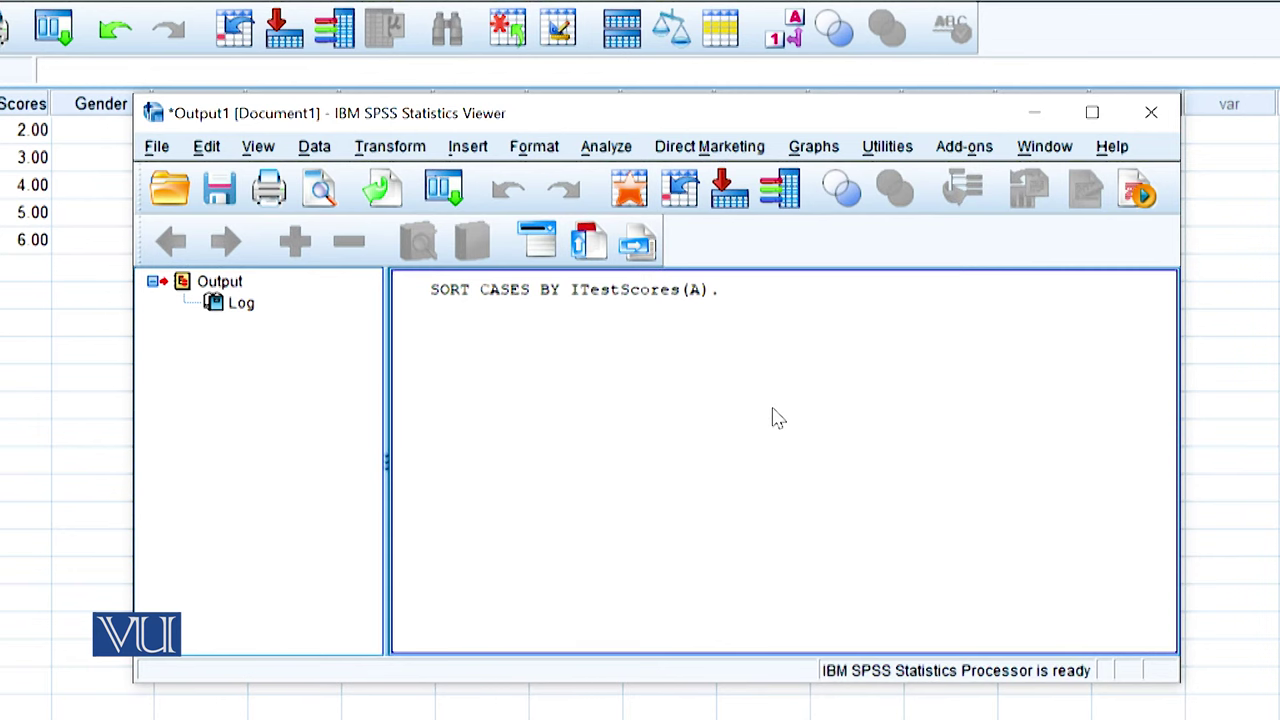
{"action": "left_click", "coordinate": [1035, 113]}
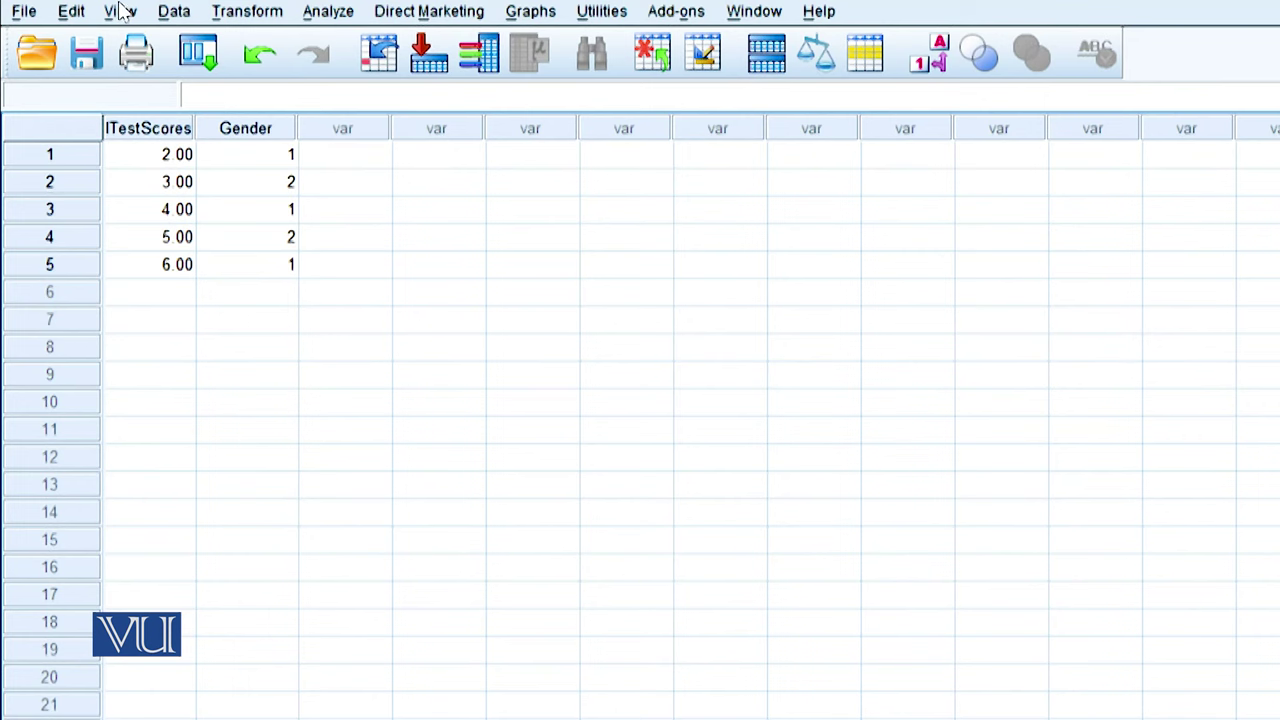
Step: View the Sort Variables options and close the dialog without sorting
{"action": "left_click", "coordinate": [172, 11]}
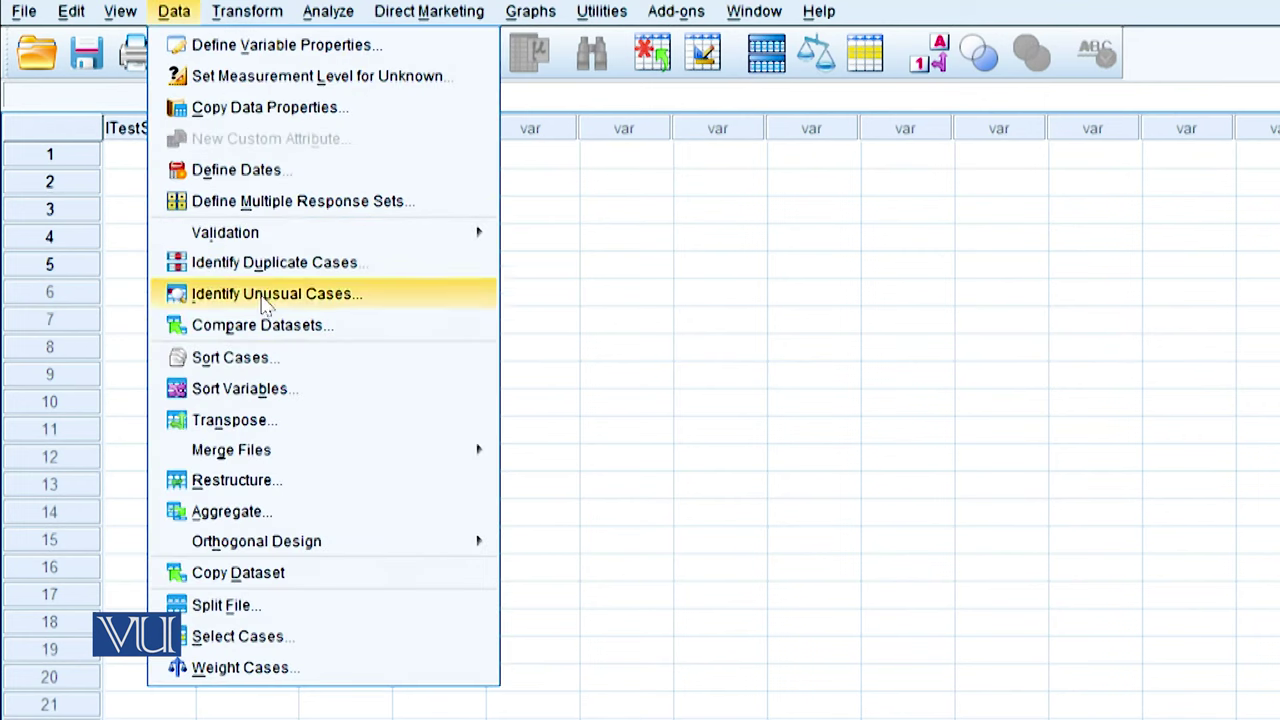
{"action": "left_click", "coordinate": [318, 397]}
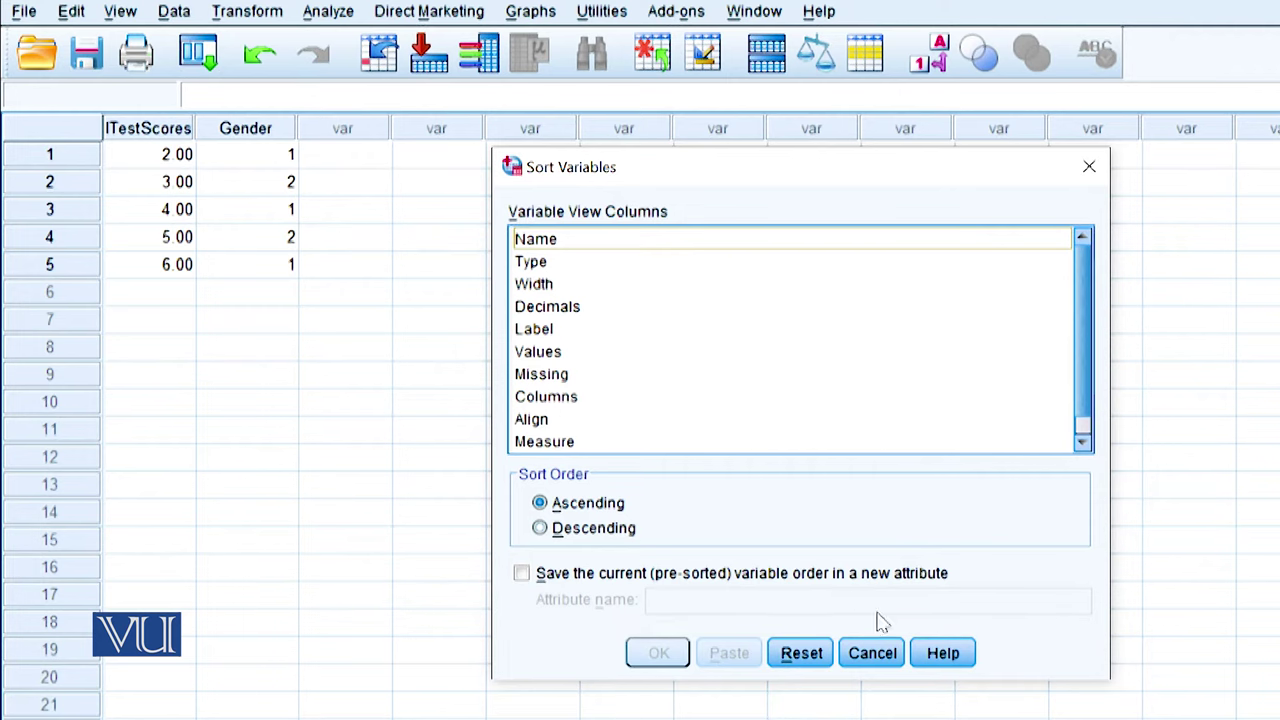
{"action": "left_click", "coordinate": [1091, 165]}
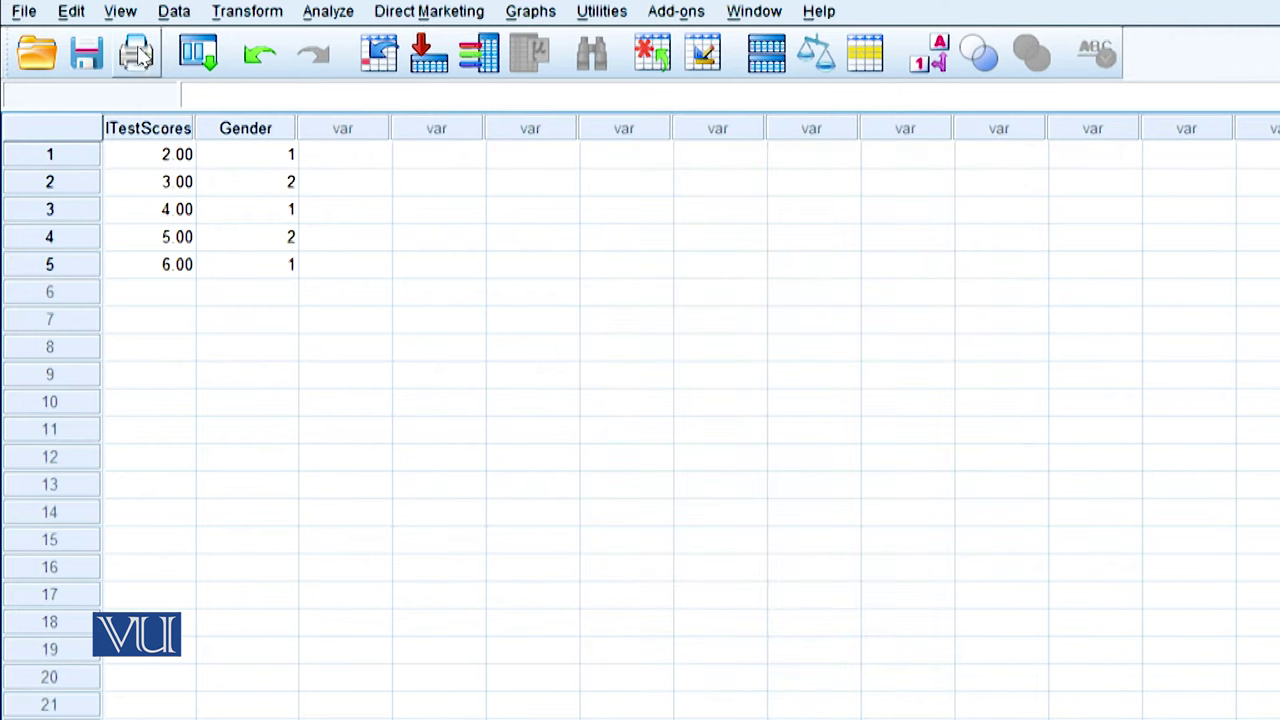
Step: Set up Split File to compare groups based on Gender and close the dialog without applying it
{"action": "left_click", "coordinate": [174, 12]}
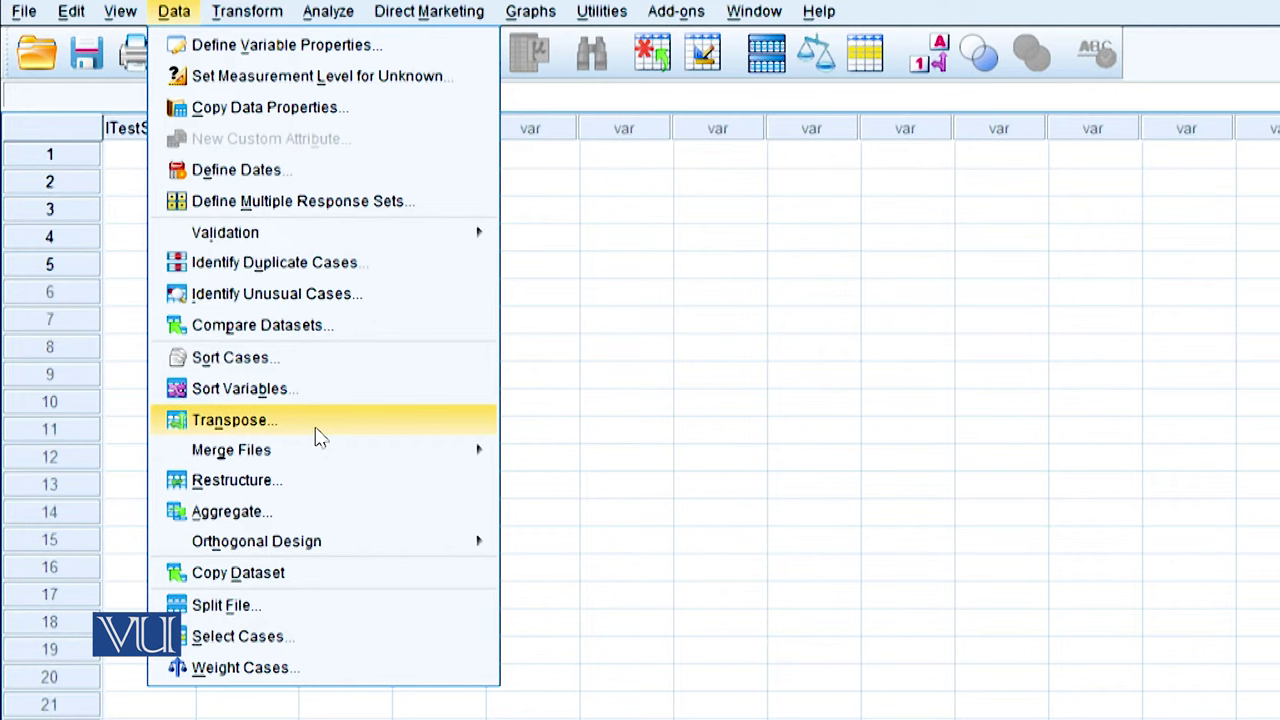
{"action": "mouse_move", "coordinate": [347, 456]}
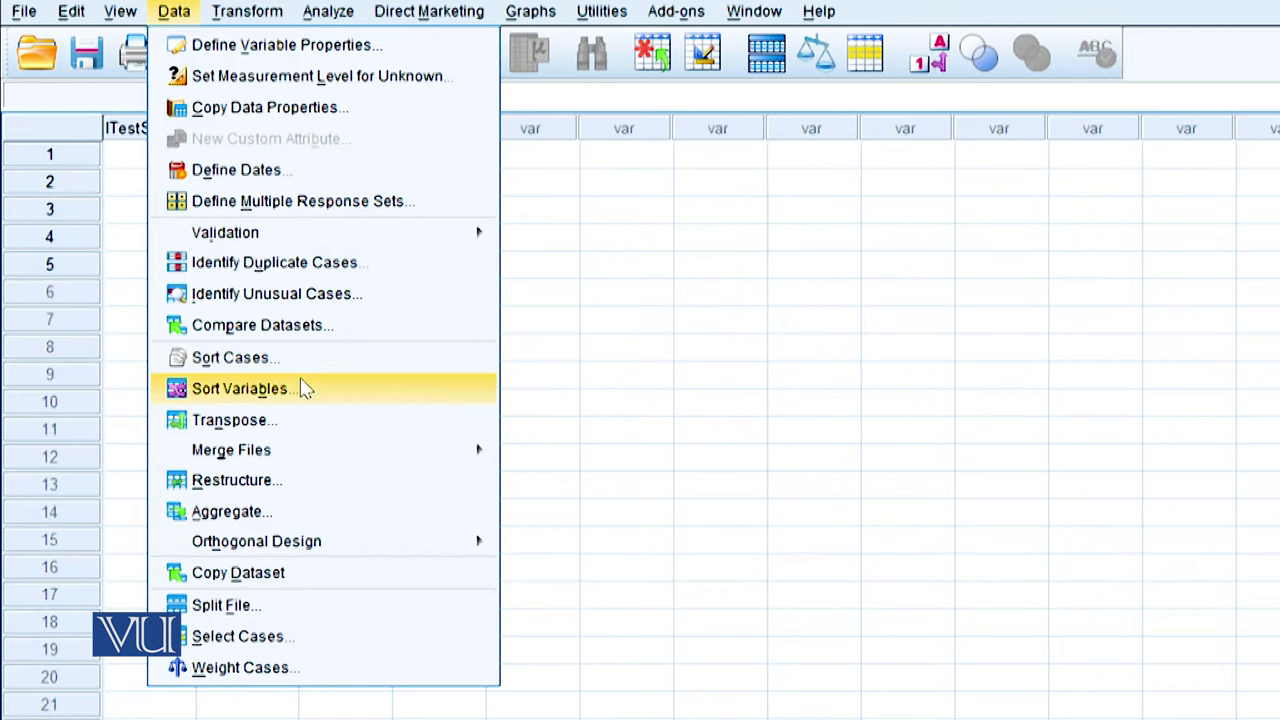
{"action": "mouse_move", "coordinate": [305, 458]}
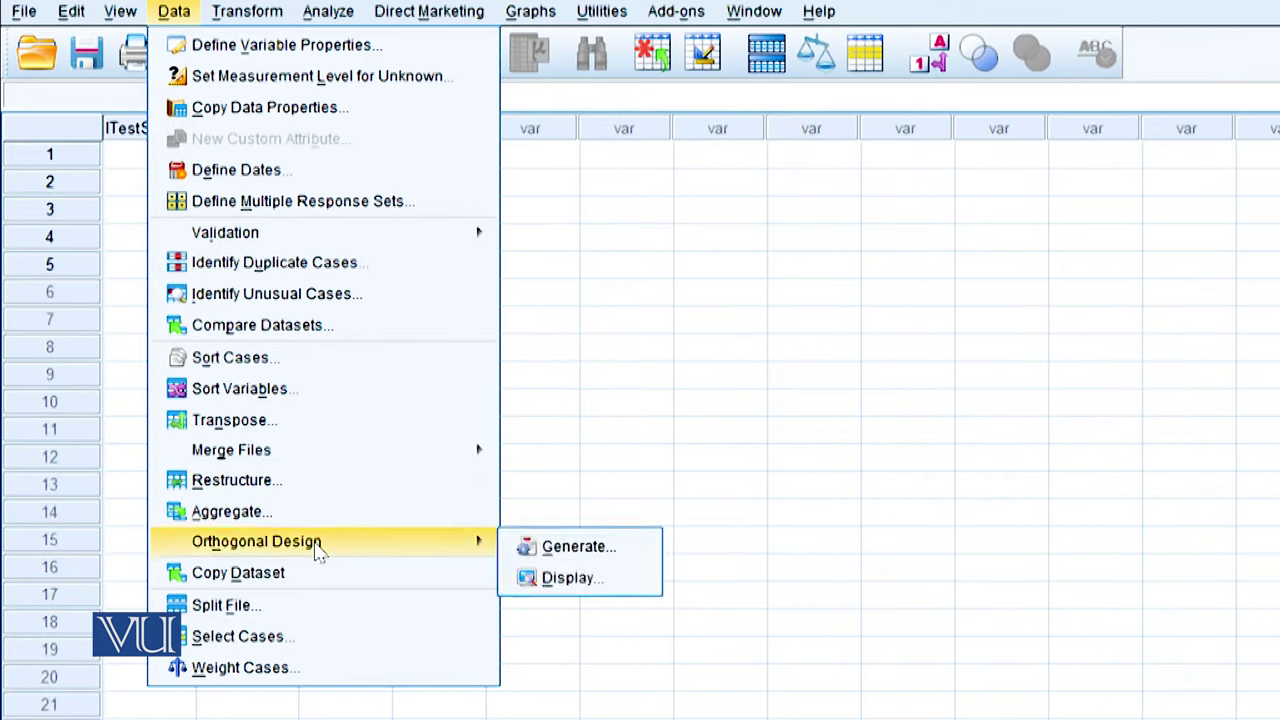
{"action": "left_click", "coordinate": [340, 620]}
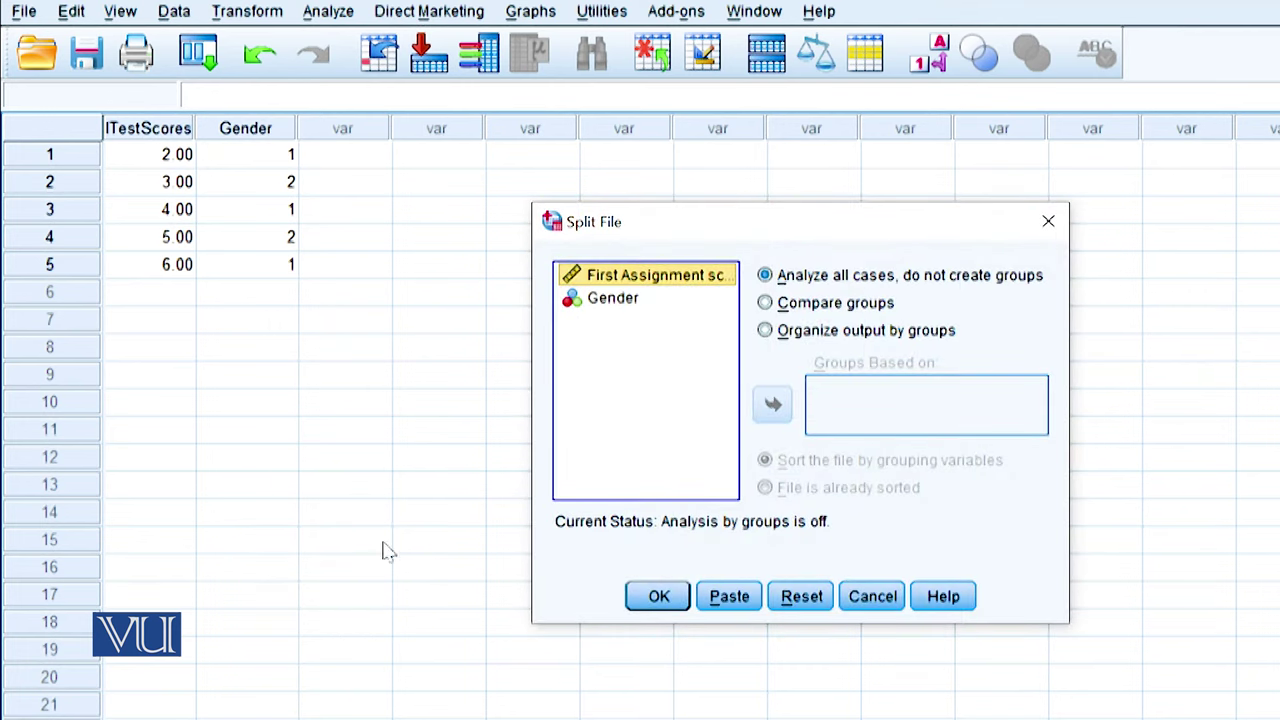
{"action": "left_click", "coordinate": [596, 312]}
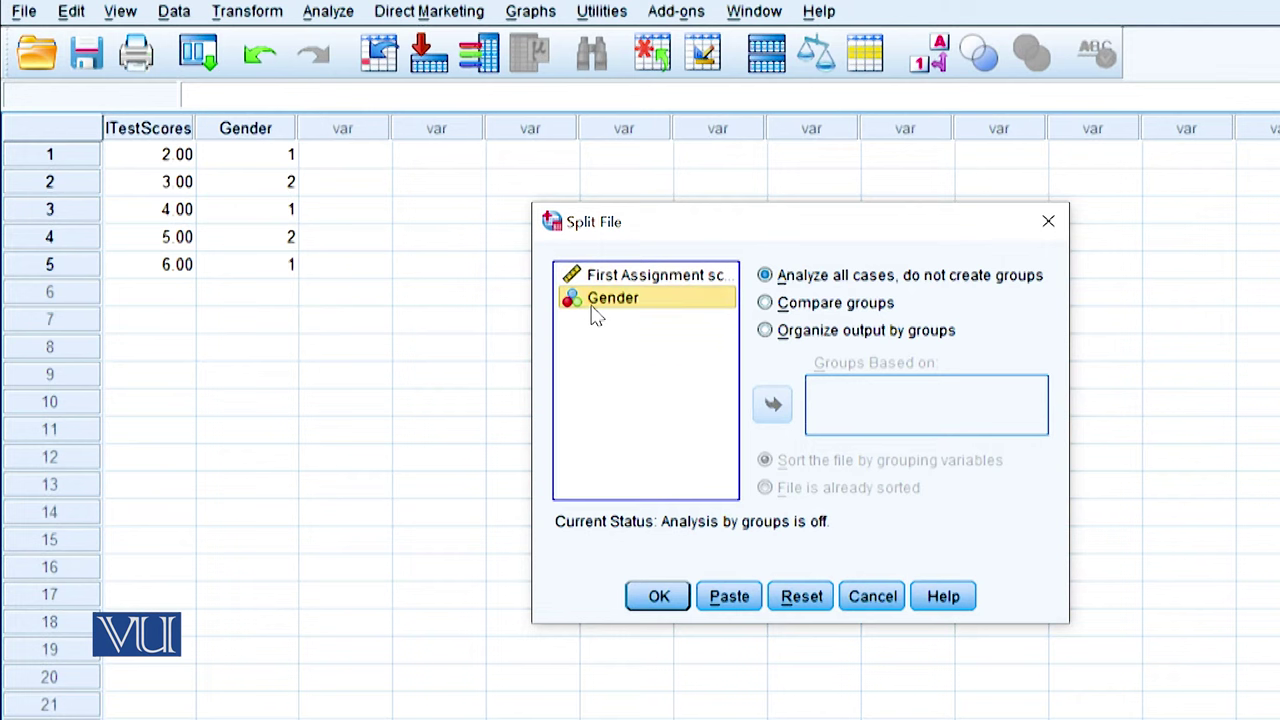
{"action": "left_click", "coordinate": [765, 303]}
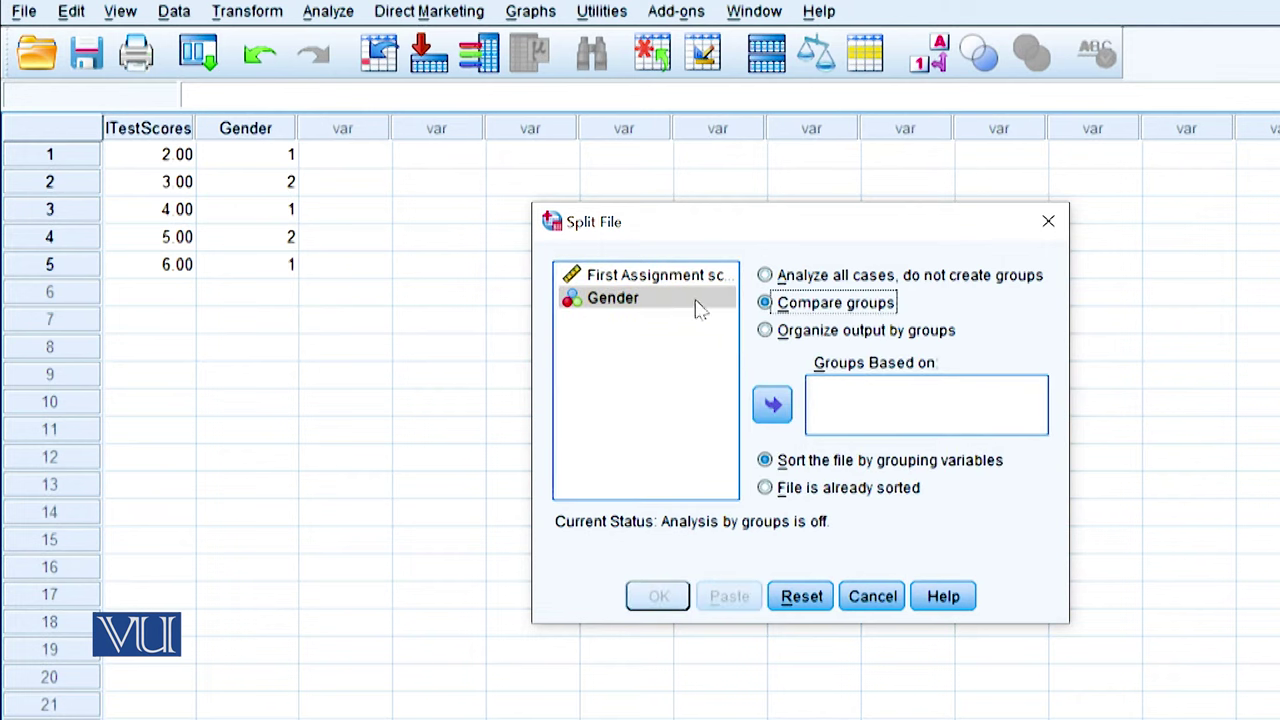
{"action": "left_click", "coordinate": [610, 304]}
{"action": "left_click", "coordinate": [772, 404]}
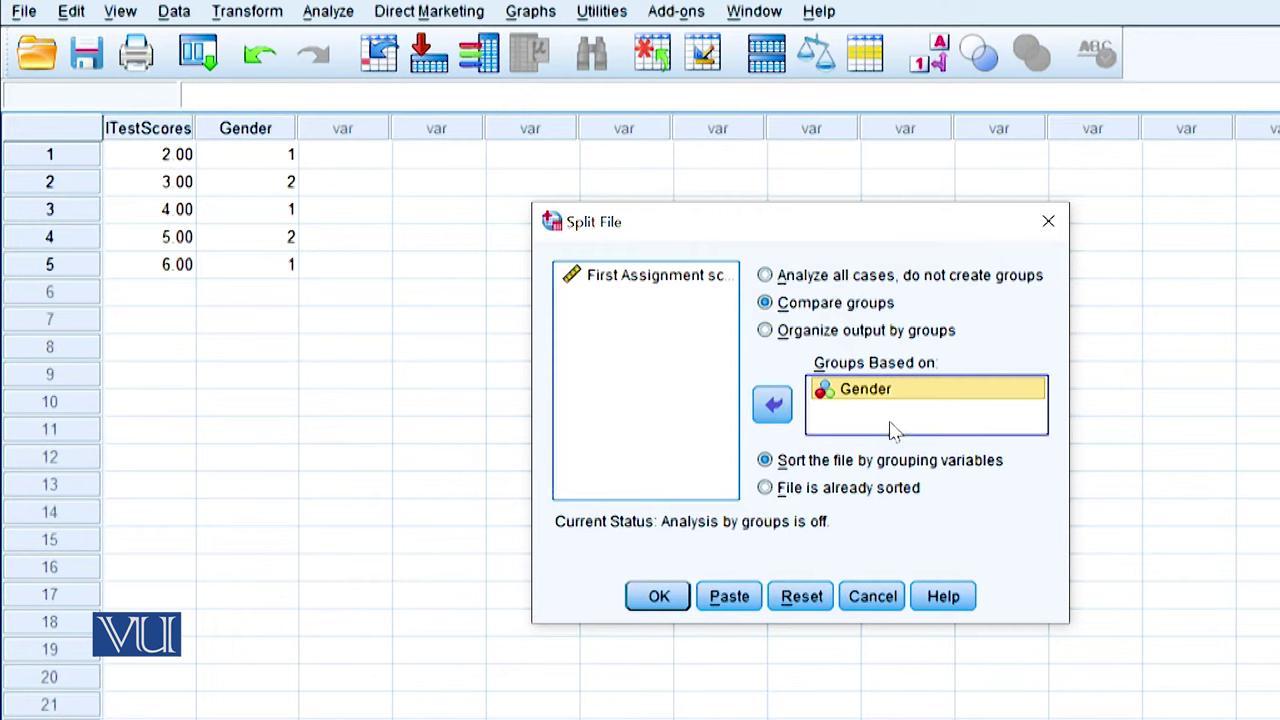
{"action": "left_click", "coordinate": [1048, 221]}
Step: View the Select Cases options and close the dialog without selecting any cases
{"action": "left_click", "coordinate": [174, 11]}
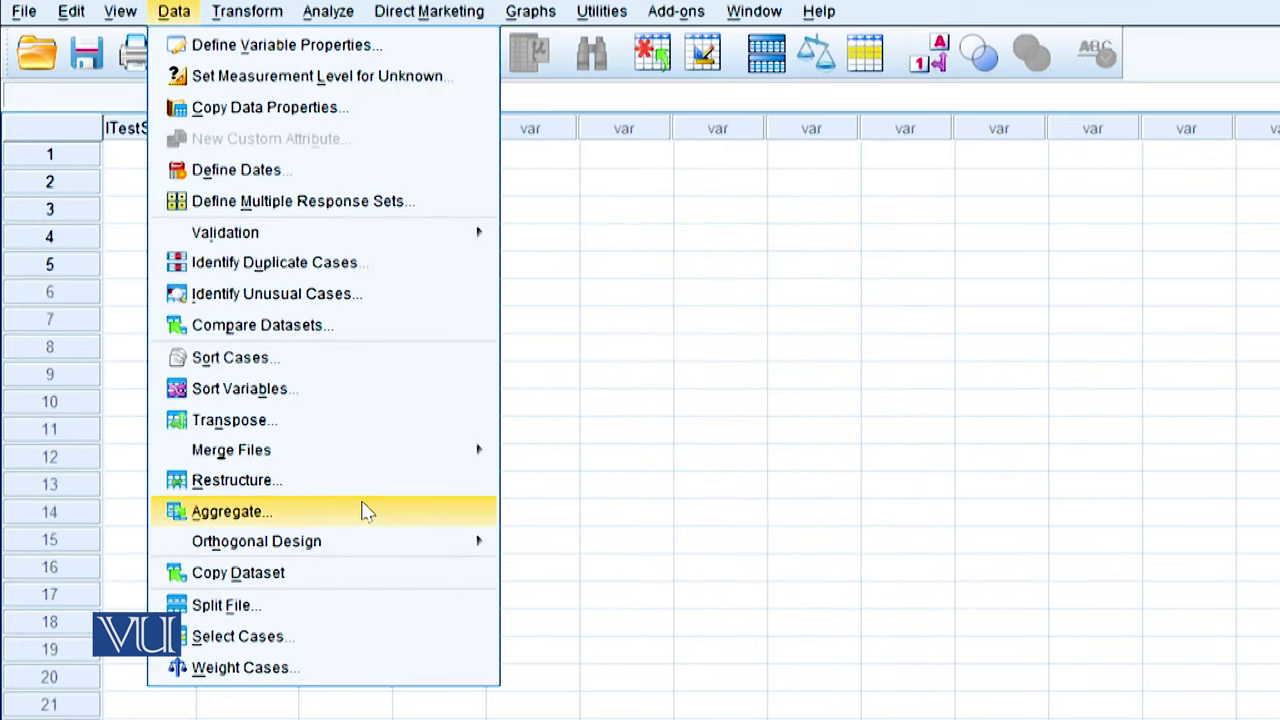
{"action": "mouse_move", "coordinate": [330, 460]}
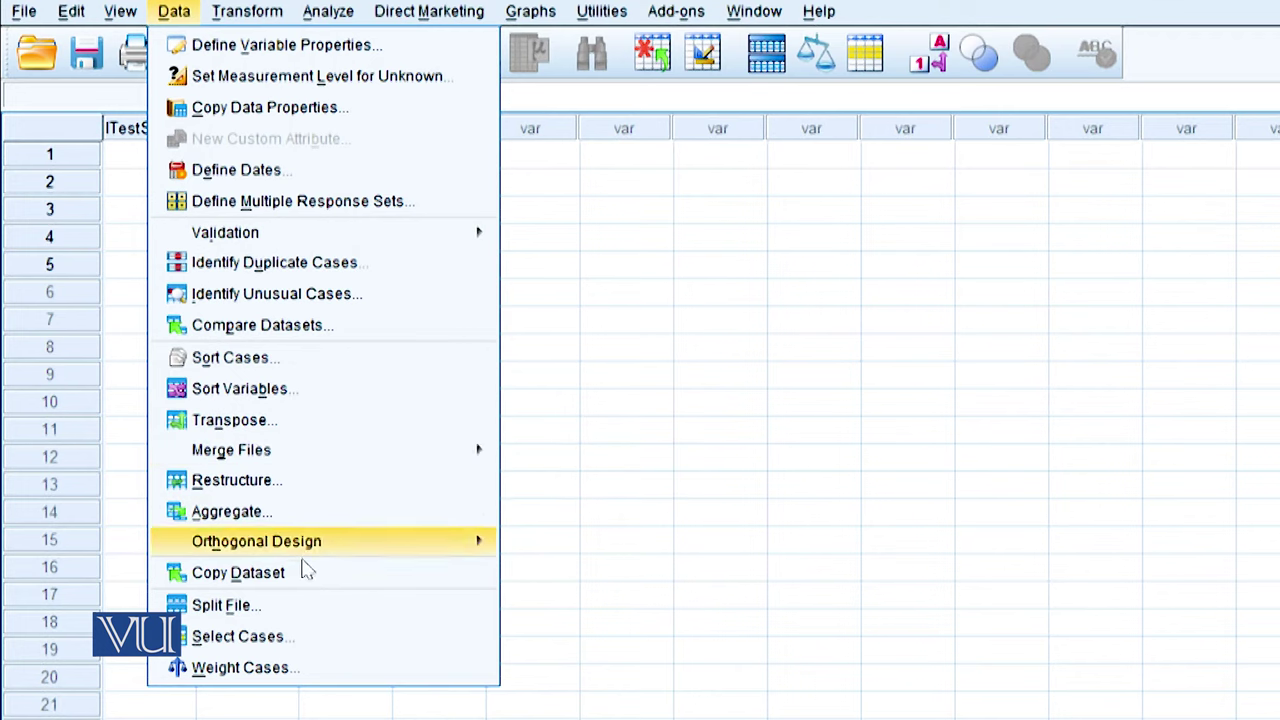
{"action": "left_click", "coordinate": [332, 636]}
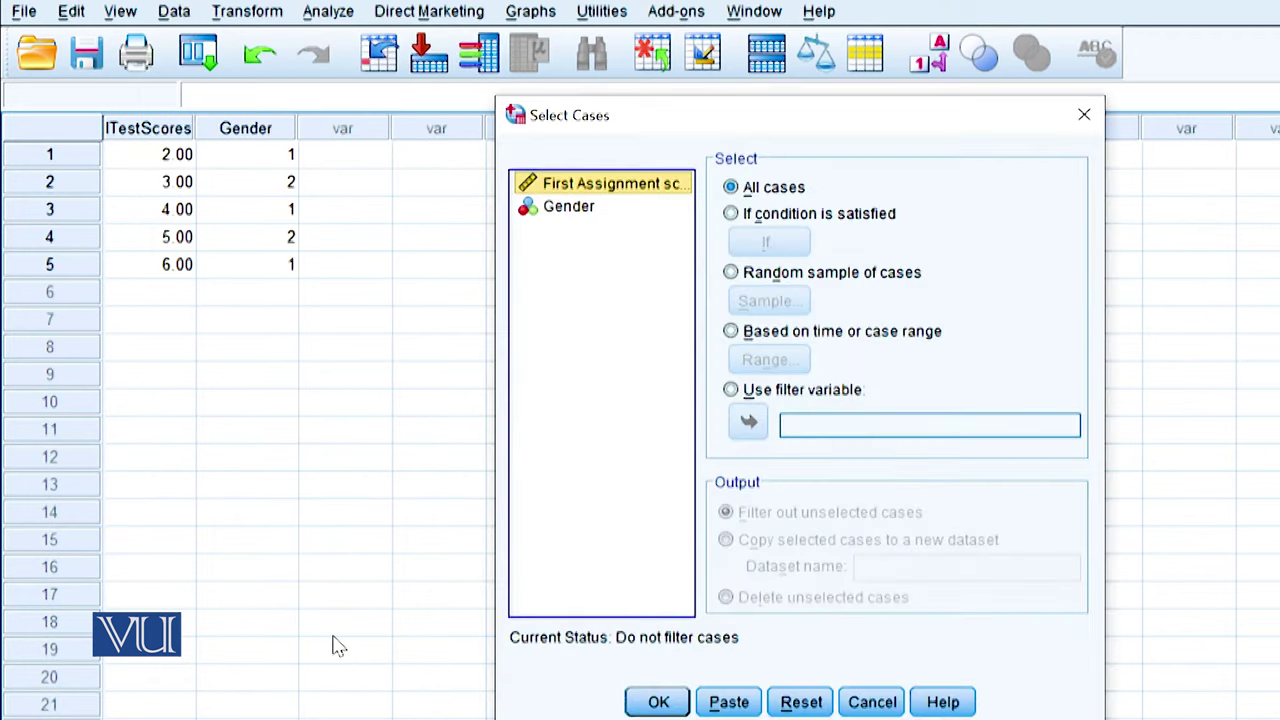
{"action": "left_click", "coordinate": [1083, 116]}
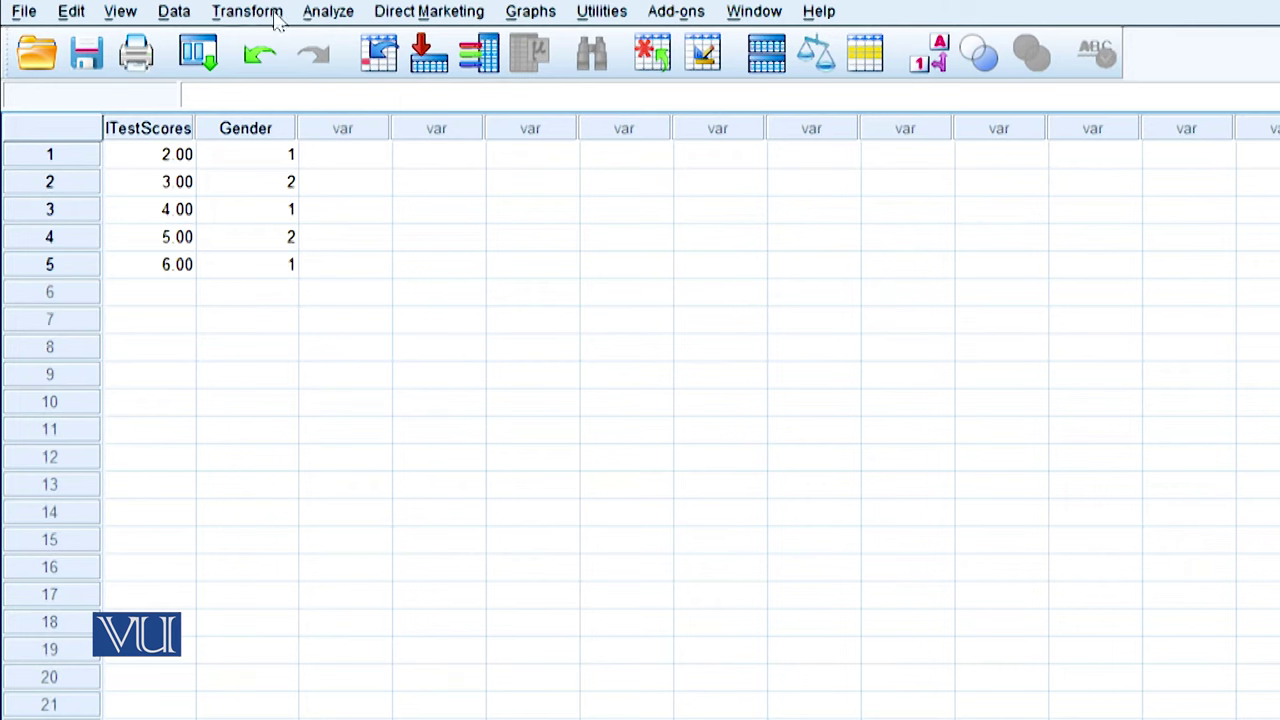
Step: Set up Select Cases with the If condition ITestScores > 7 and close the dialog without applying it
{"action": "left_click", "coordinate": [176, 14]}
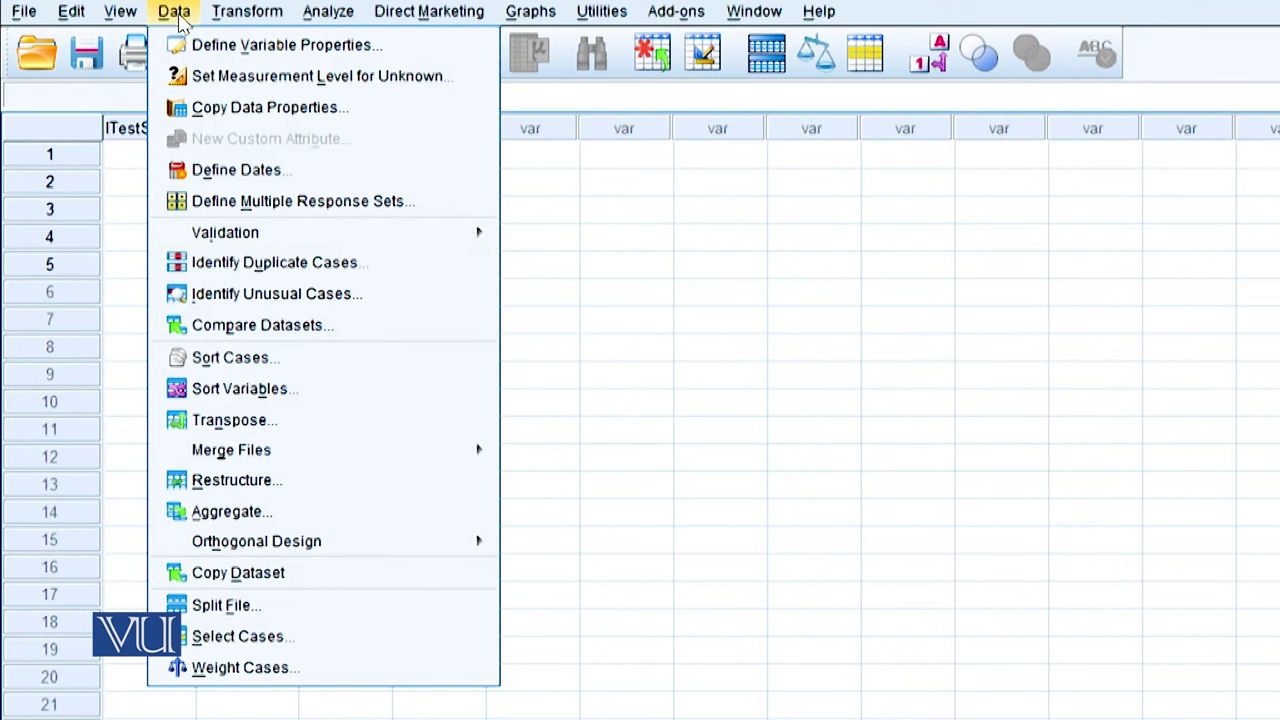
{"action": "left_click", "coordinate": [340, 634]}
{"action": "left_click", "coordinate": [798, 218]}
{"action": "left_click", "coordinate": [806, 241]}
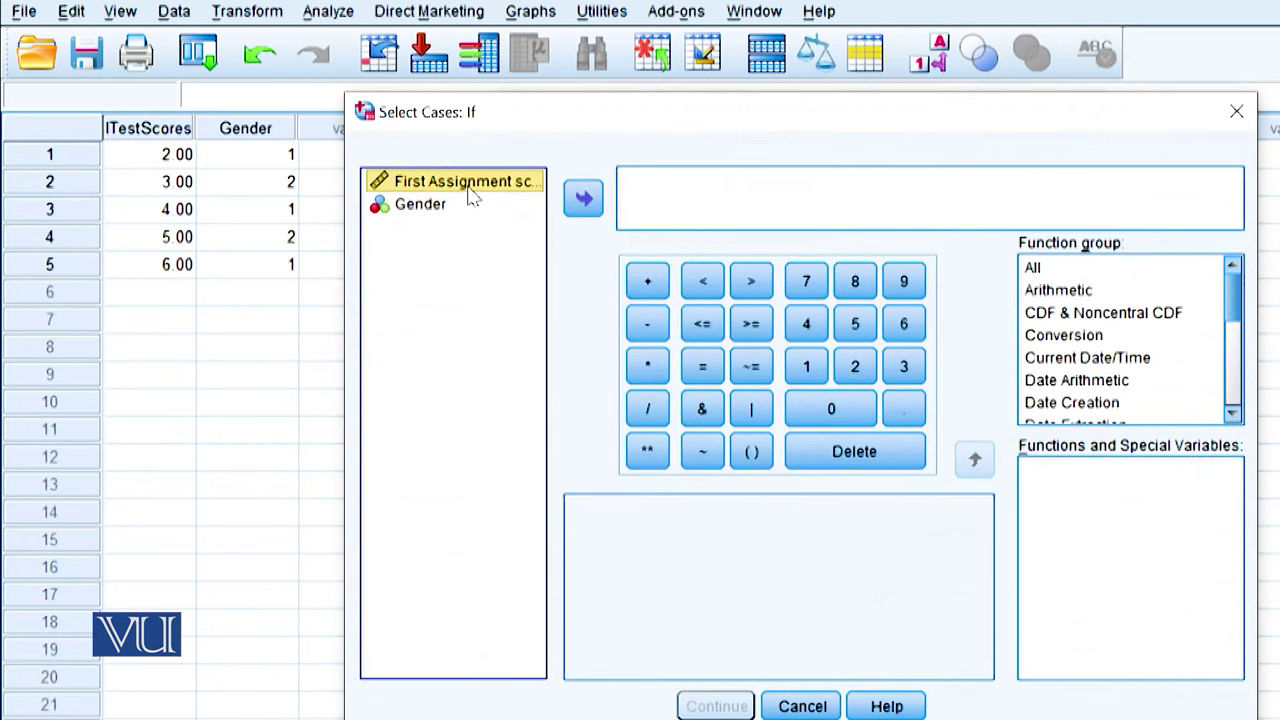
{"action": "left_click", "coordinate": [583, 197]}
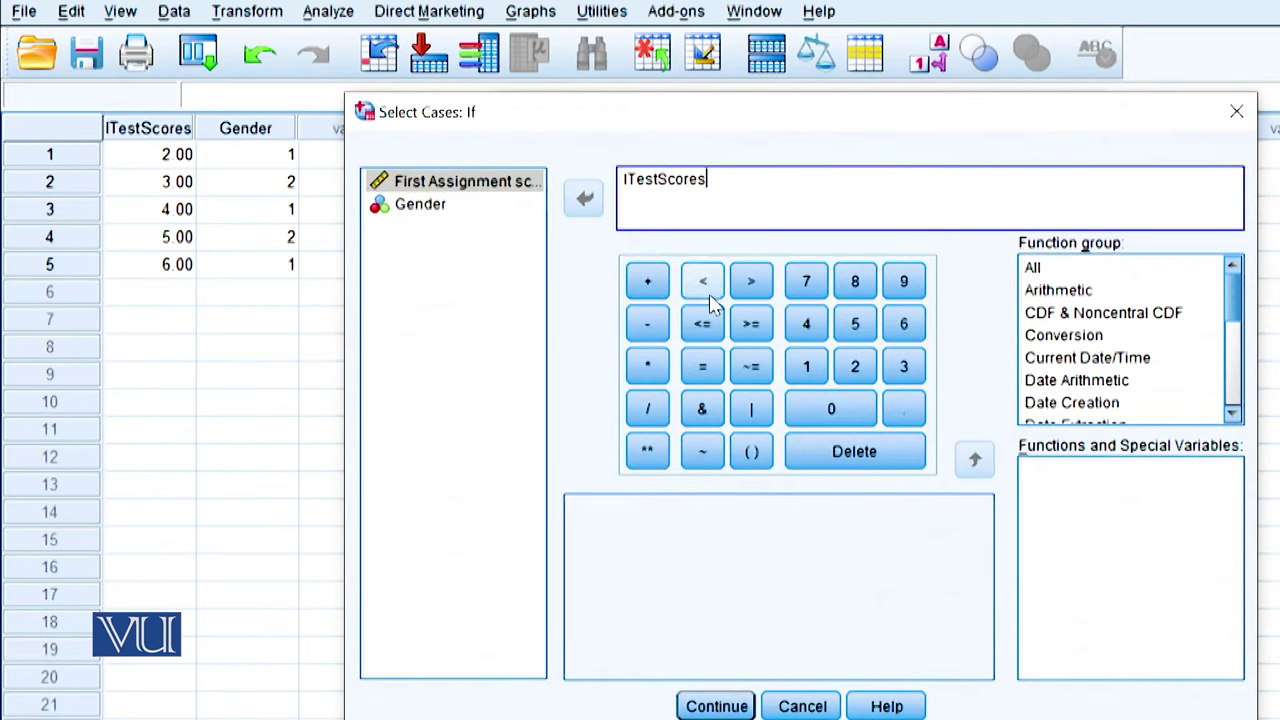
{"action": "left_click", "coordinate": [752, 282]}
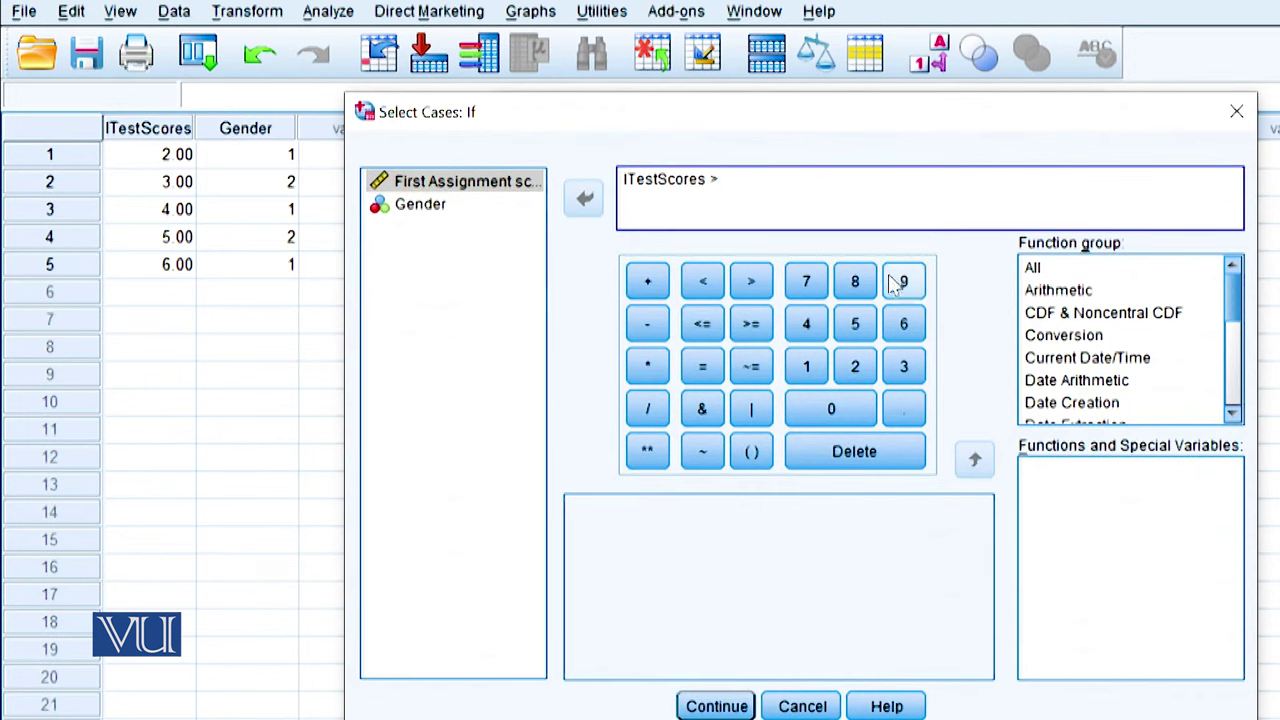
{"action": "left_click", "coordinate": [797, 288]}
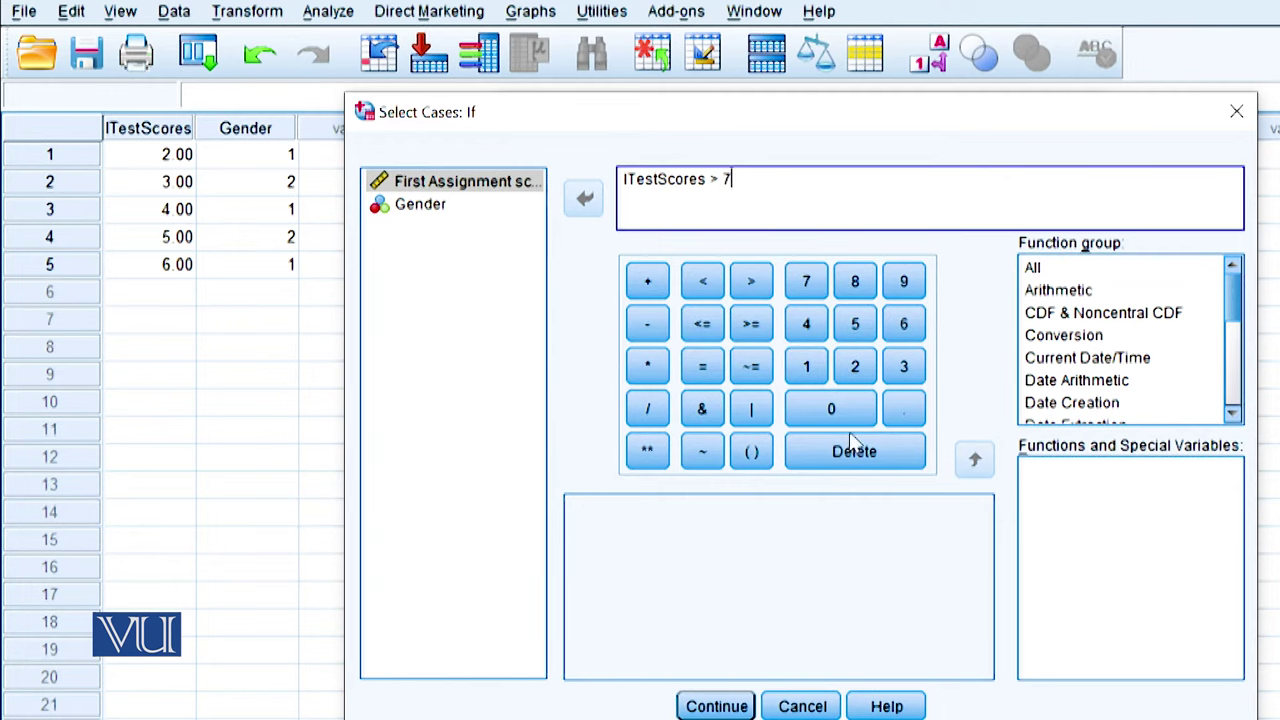
{"action": "left_click", "coordinate": [725, 703]}
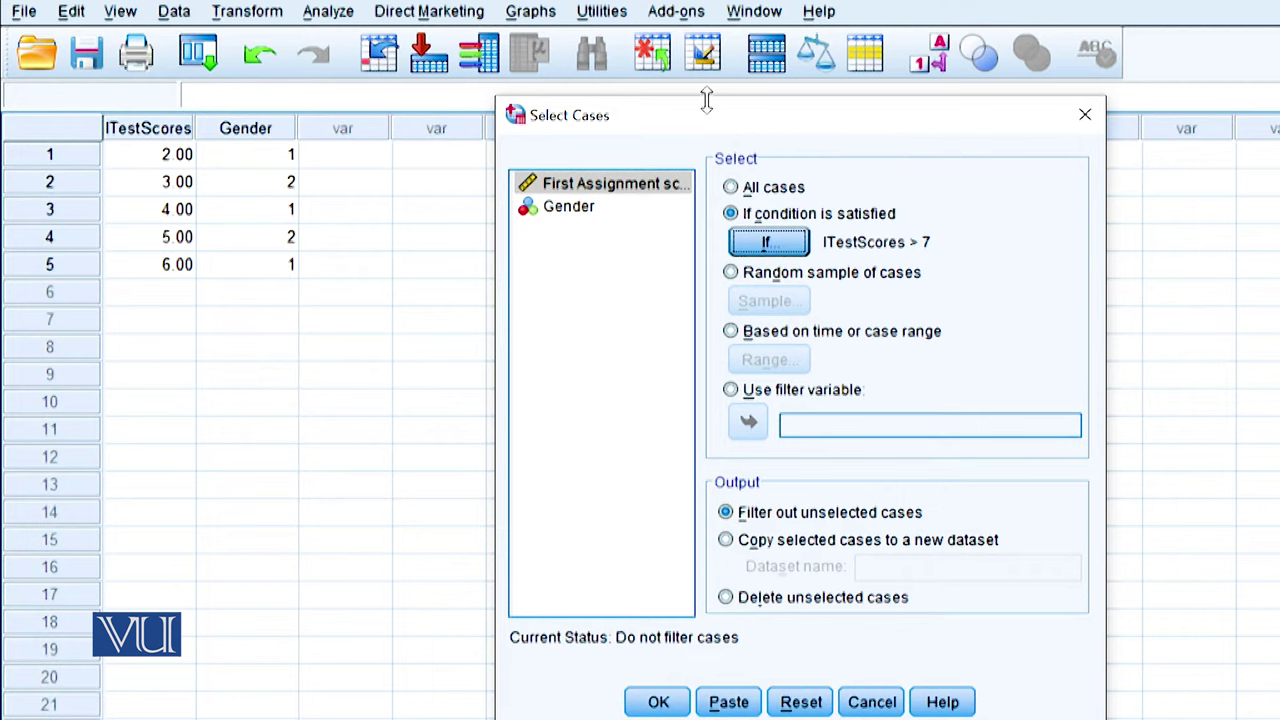
{"action": "left_click", "coordinate": [1089, 115]}
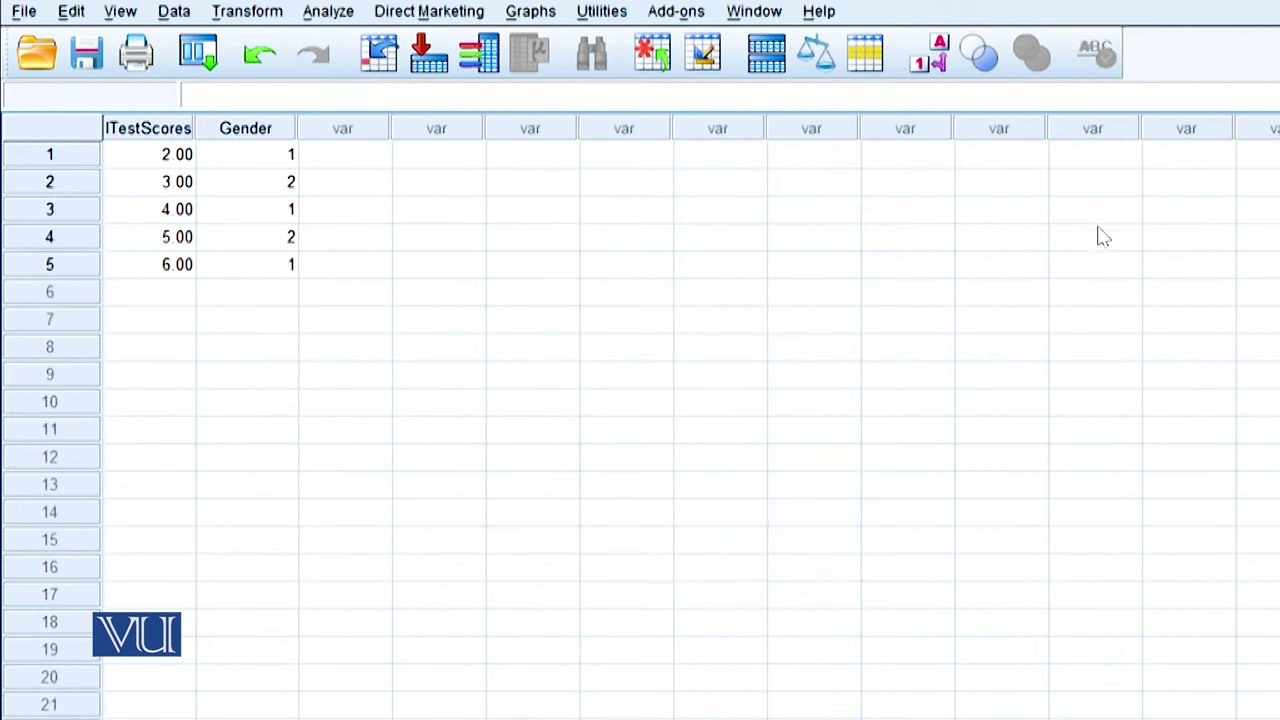
{"action": "left_click", "coordinate": [1104, 240]}
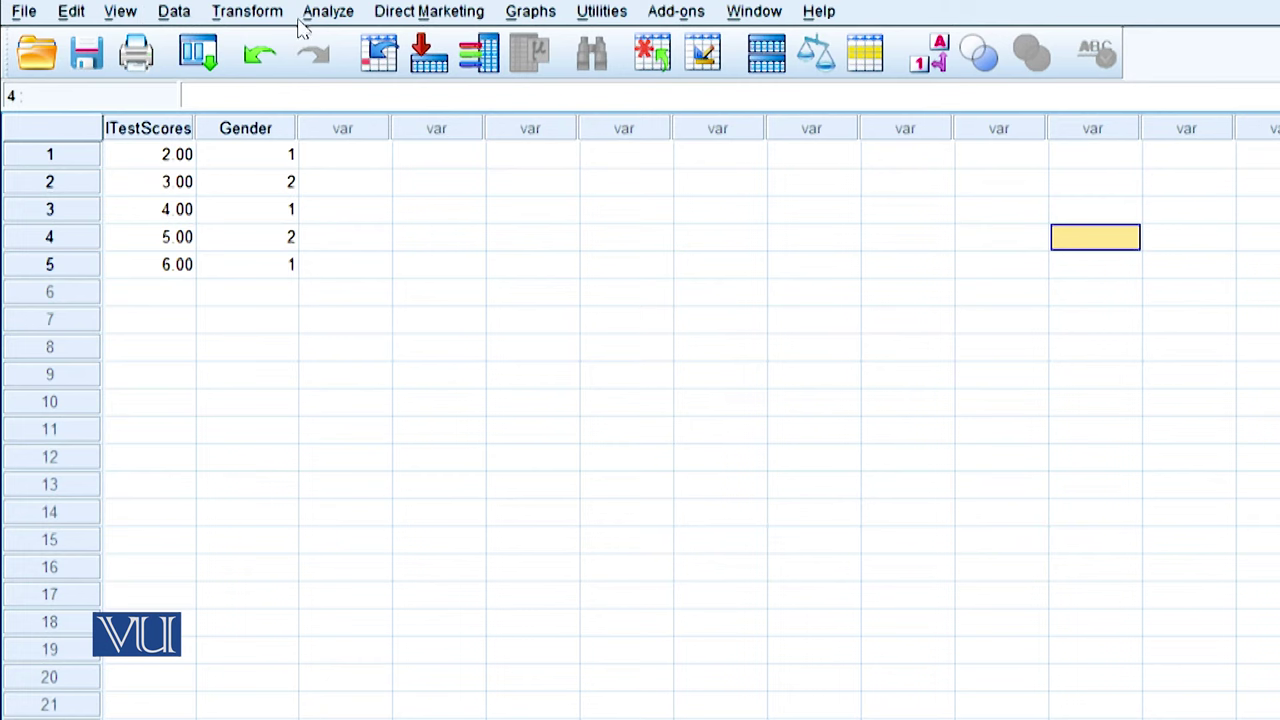
Step: Start a Compute Variable setup with target variable js and a plus sign in the numeric expression, and close it without computing
{"action": "left_click", "coordinate": [228, 18]}
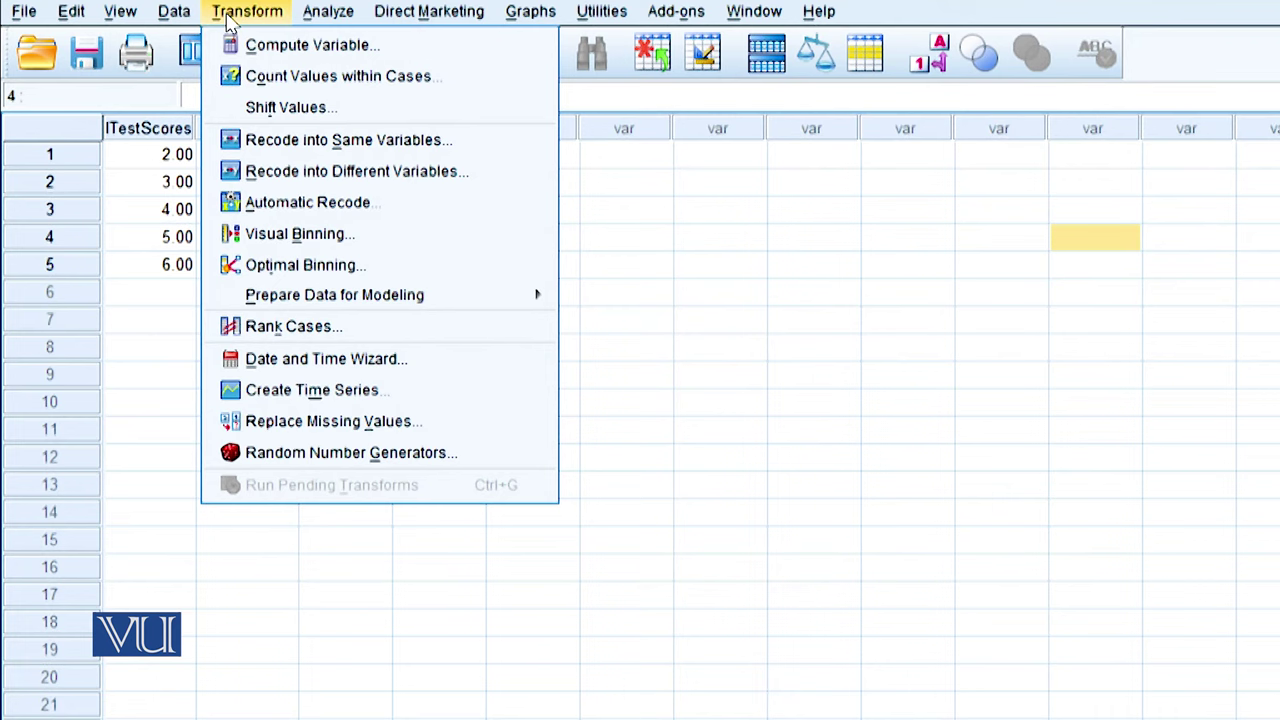
{"action": "left_click", "coordinate": [277, 48]}
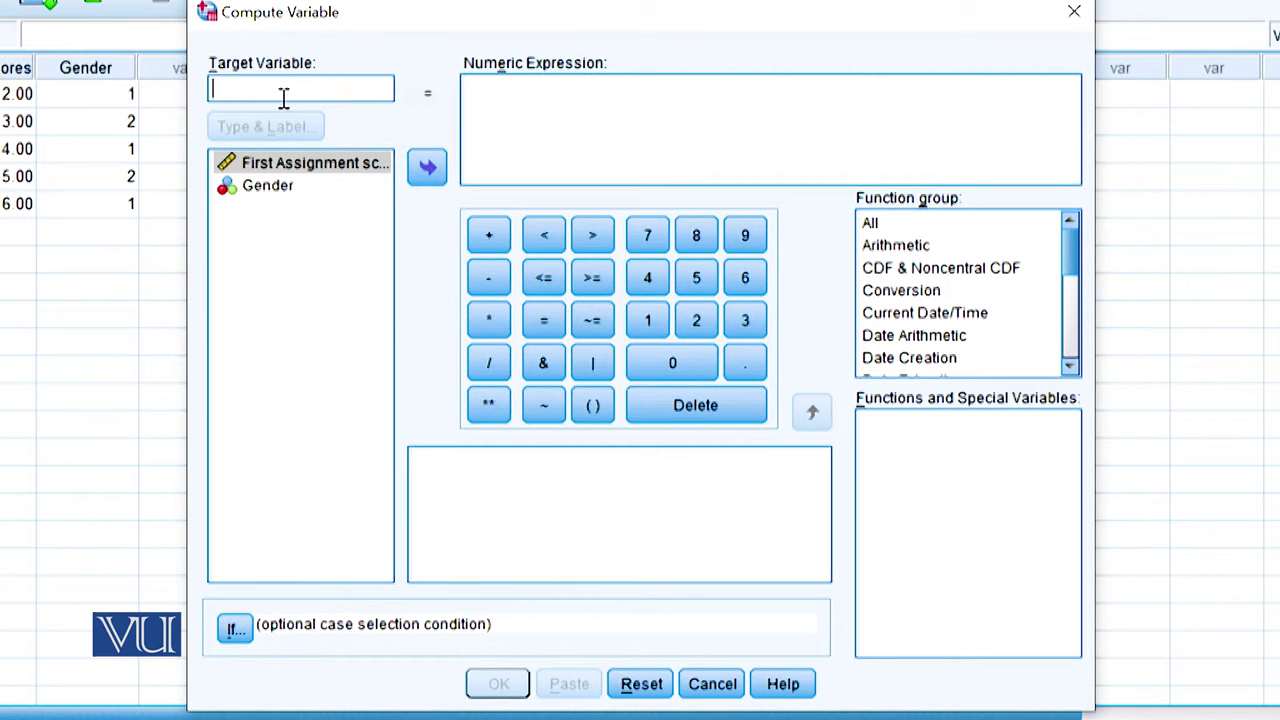
{"action": "type", "text": "t"}
{"action": "type", "text": "s"}
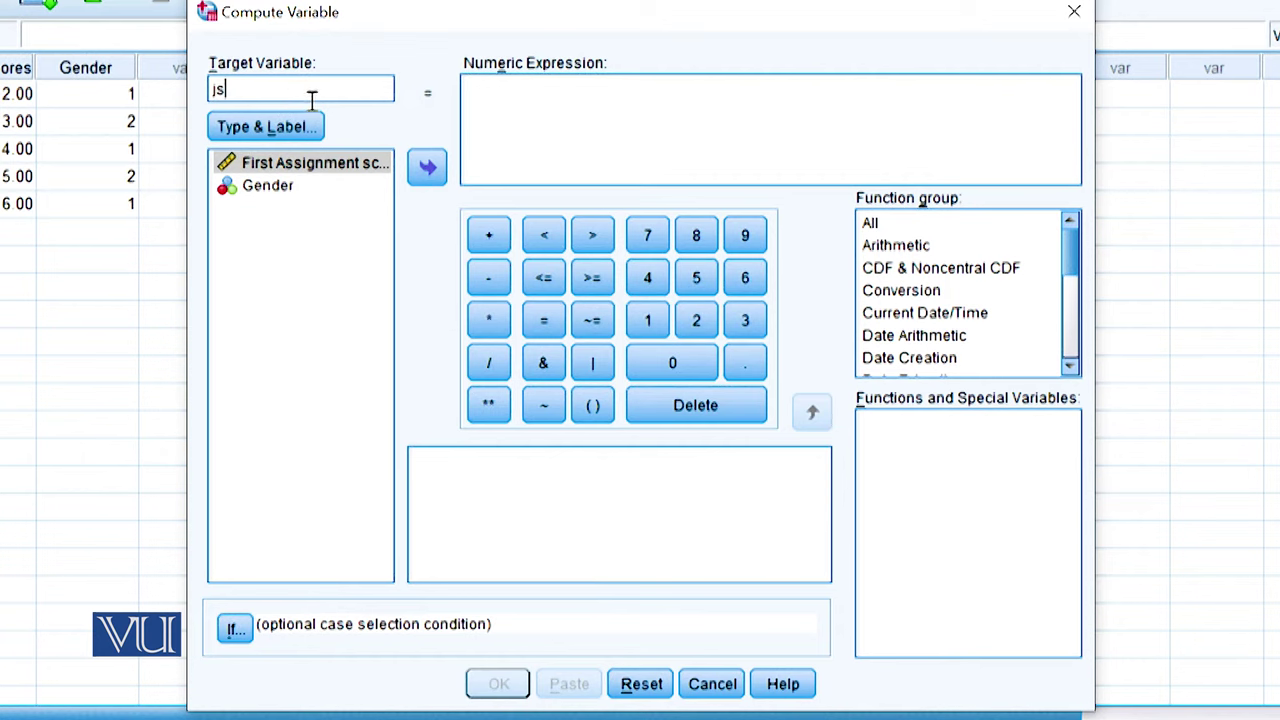
{"action": "left_click", "coordinate": [529, 103]}
{"action": "left_click", "coordinate": [478, 234]}
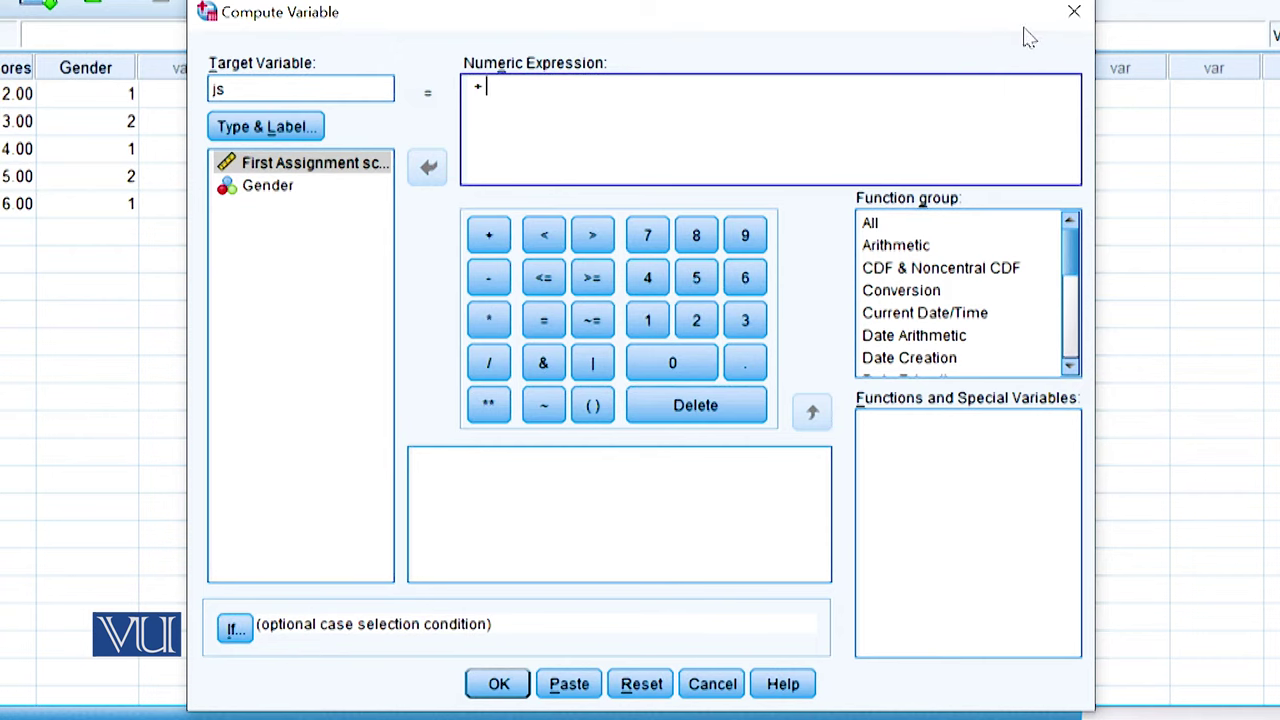
{"action": "left_click", "coordinate": [1075, 12]}
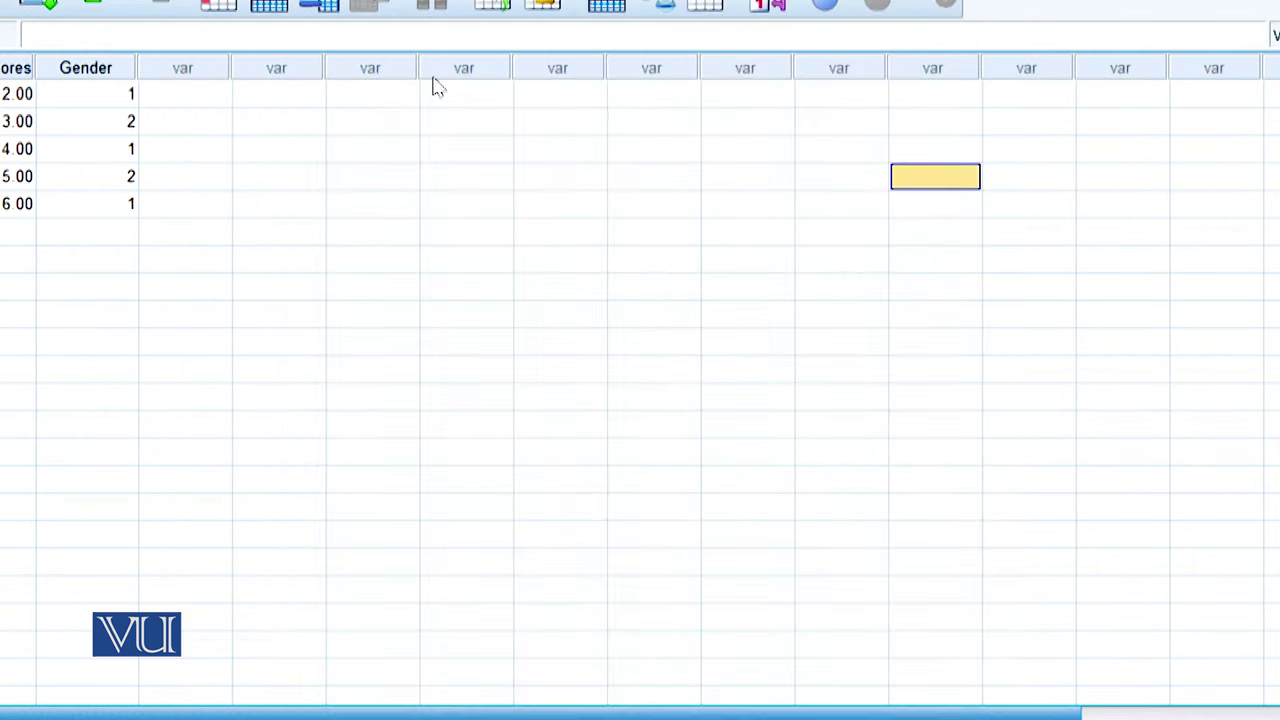
Step: Set up Recode into Different Variables with Gender as the input variable and n as the output variable name
{"action": "left_click", "coordinate": [86, 0]}
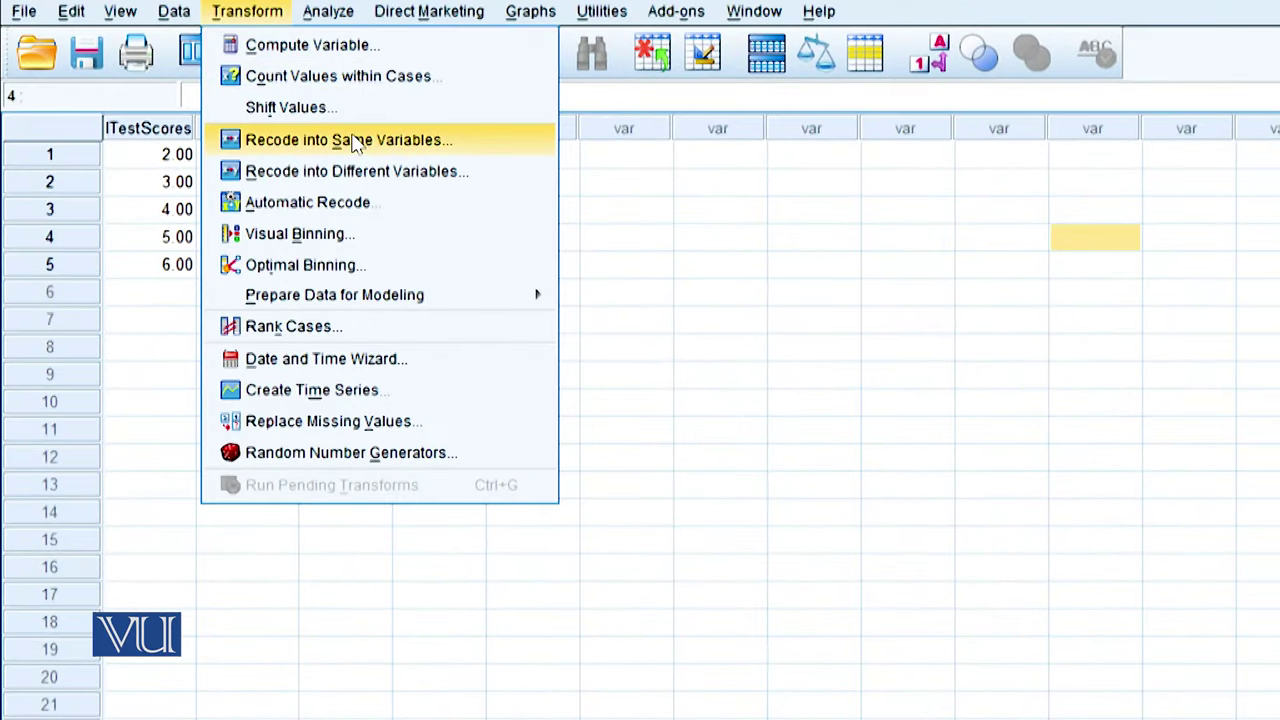
{"action": "left_click", "coordinate": [460, 173]}
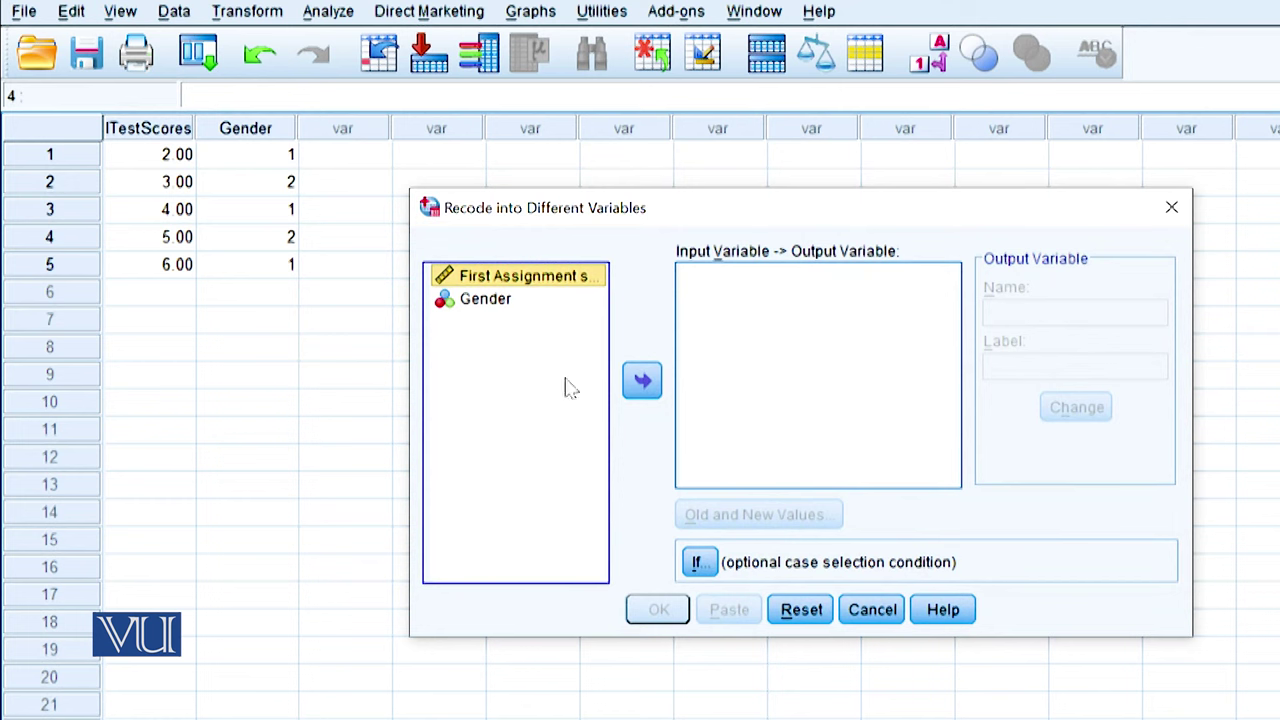
{"action": "left_click", "coordinate": [483, 300]}
{"action": "left_click", "coordinate": [642, 398]}
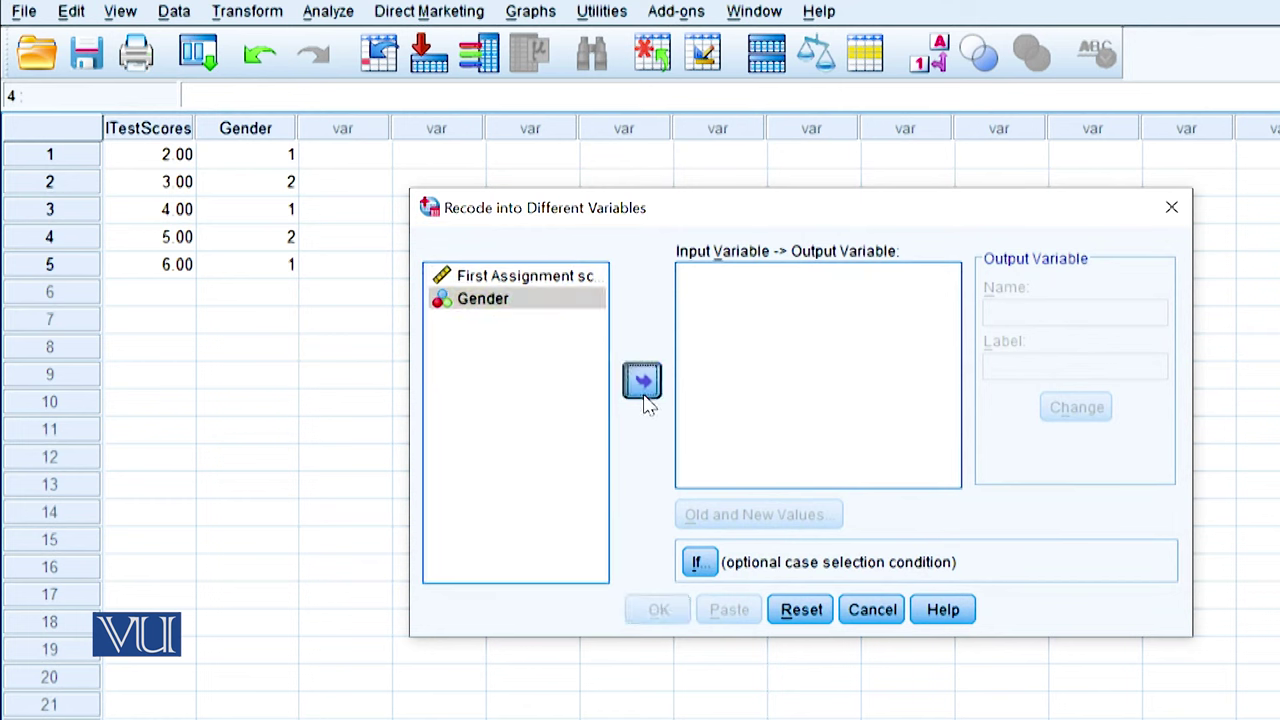
{"action": "left_click", "coordinate": [992, 311]}
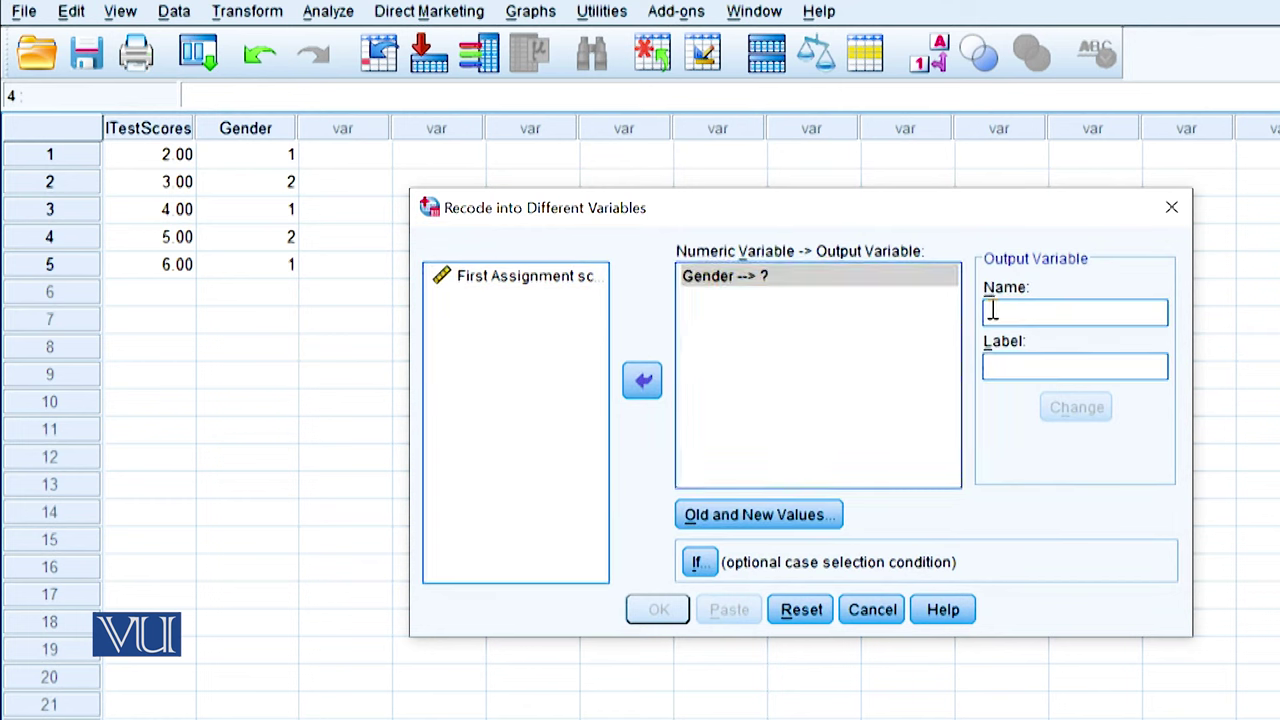
{"action": "type", "text": "n"}
Step: Add a recode rule mapping old value 5 to new value 1, and close the recode dialogs without applying it
{"action": "left_click", "coordinate": [838, 513]}
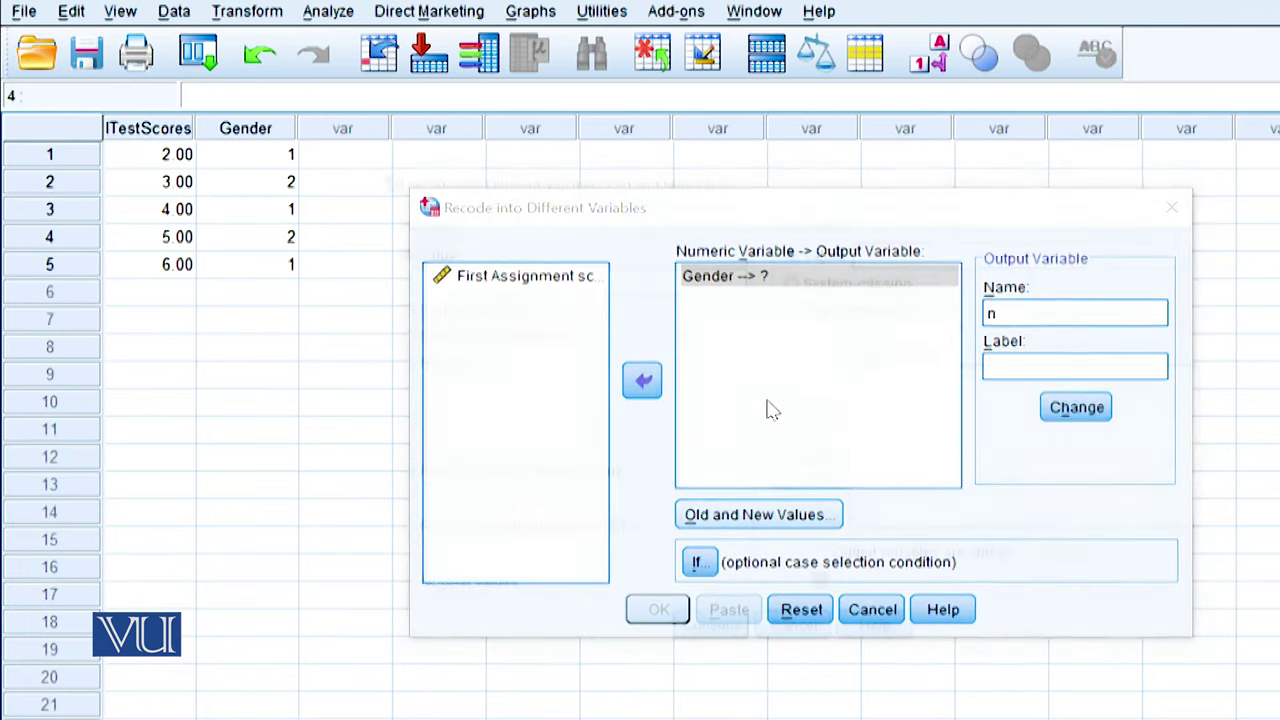
{"action": "left_click", "coordinate": [451, 277]}
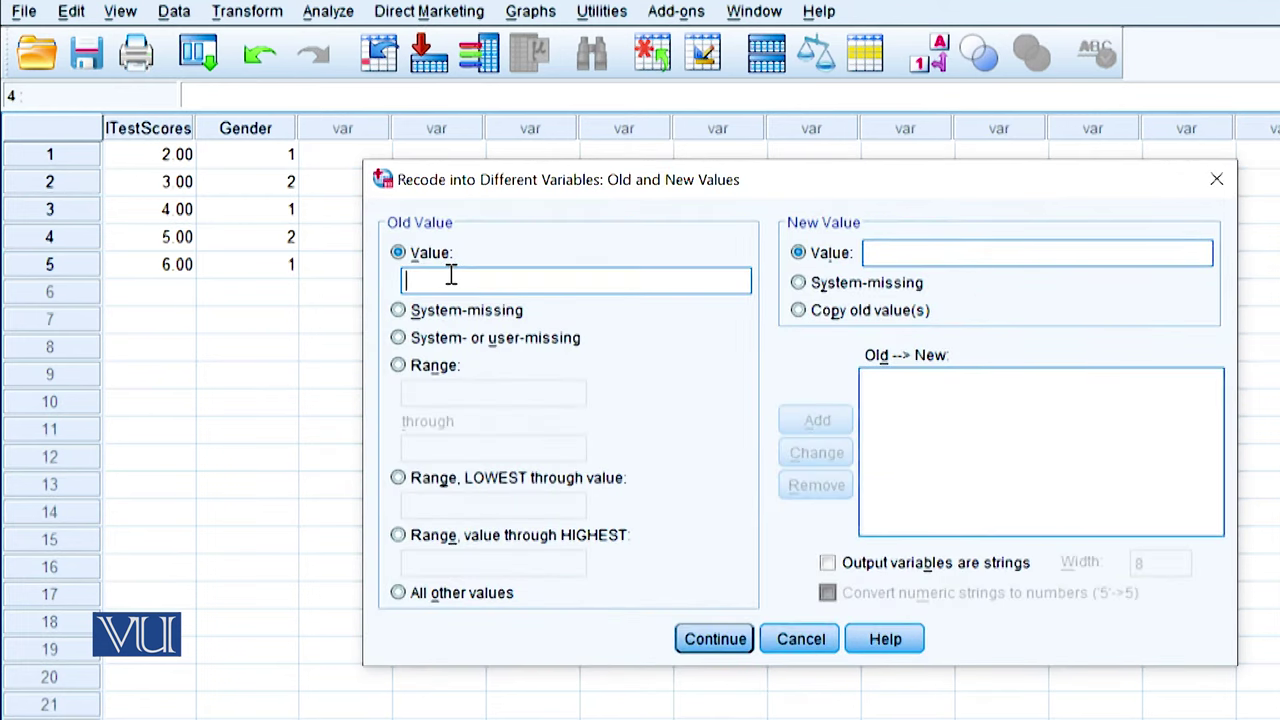
{"action": "type", "text": "5"}
{"action": "left_click", "coordinate": [953, 260]}
{"action": "type", "text": "1"}
{"action": "left_click", "coordinate": [820, 425]}
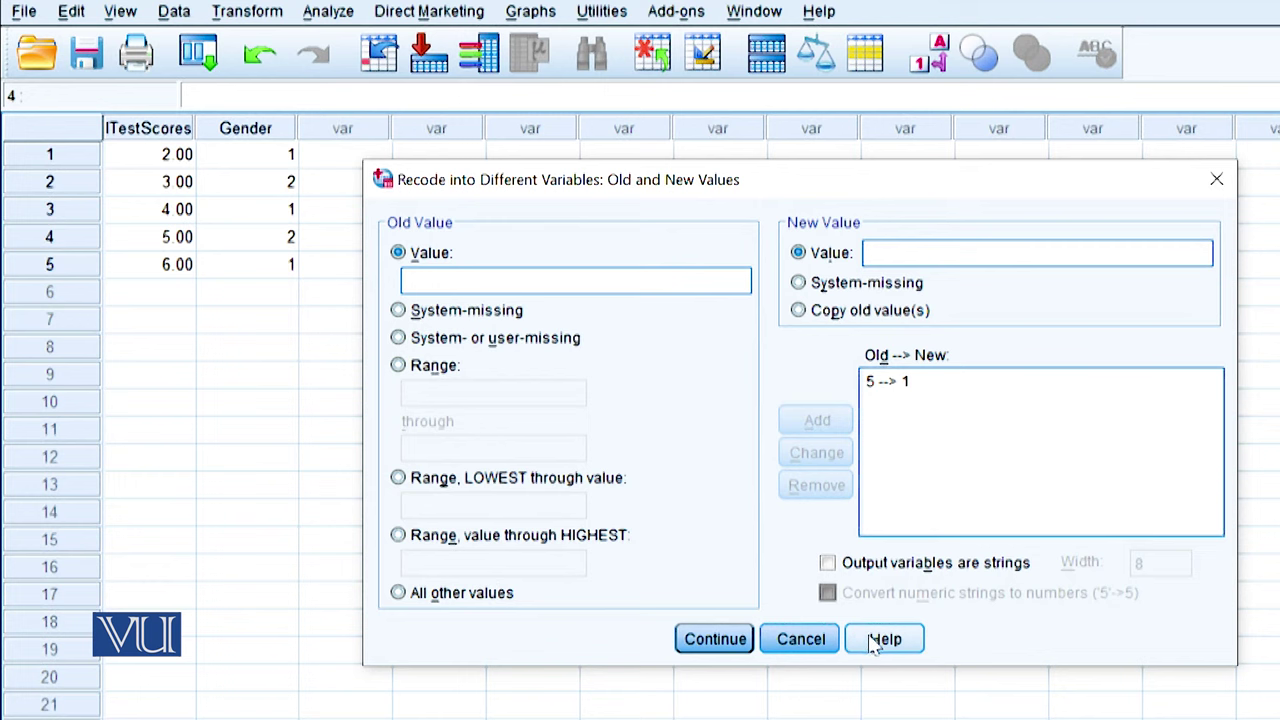
{"action": "left_click", "coordinate": [801, 648]}
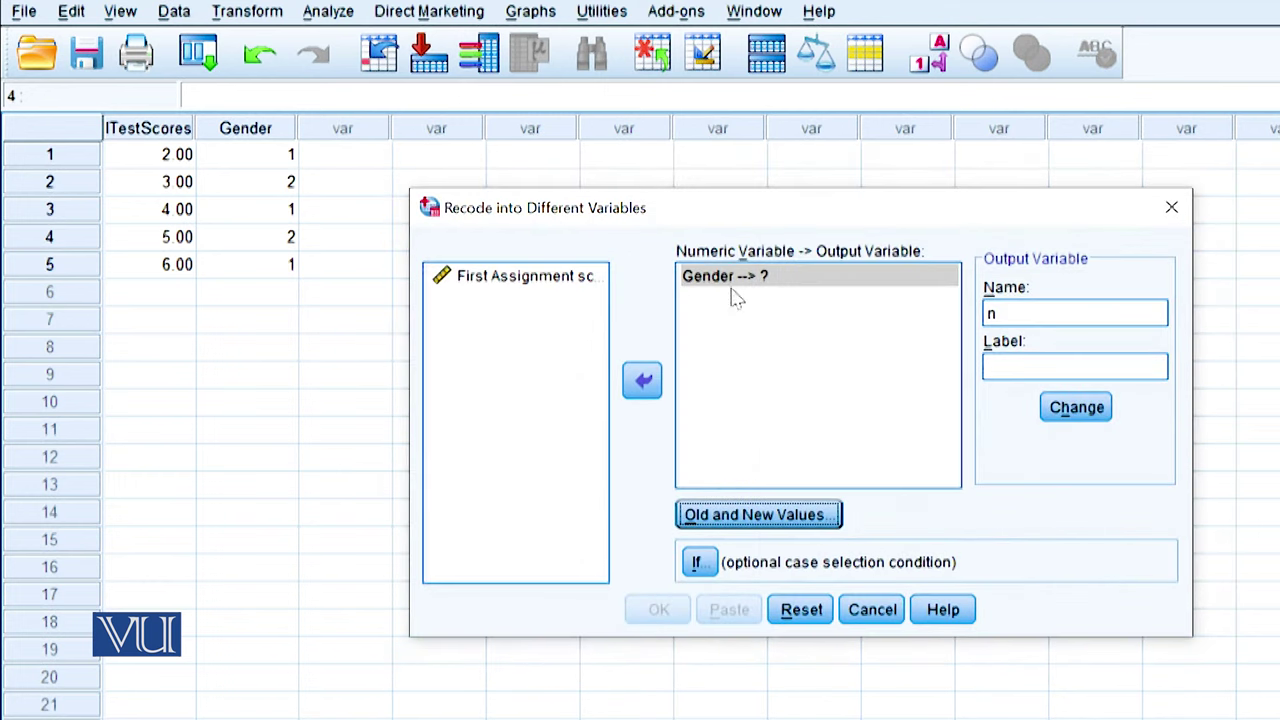
{"action": "left_click", "coordinate": [1172, 207]}
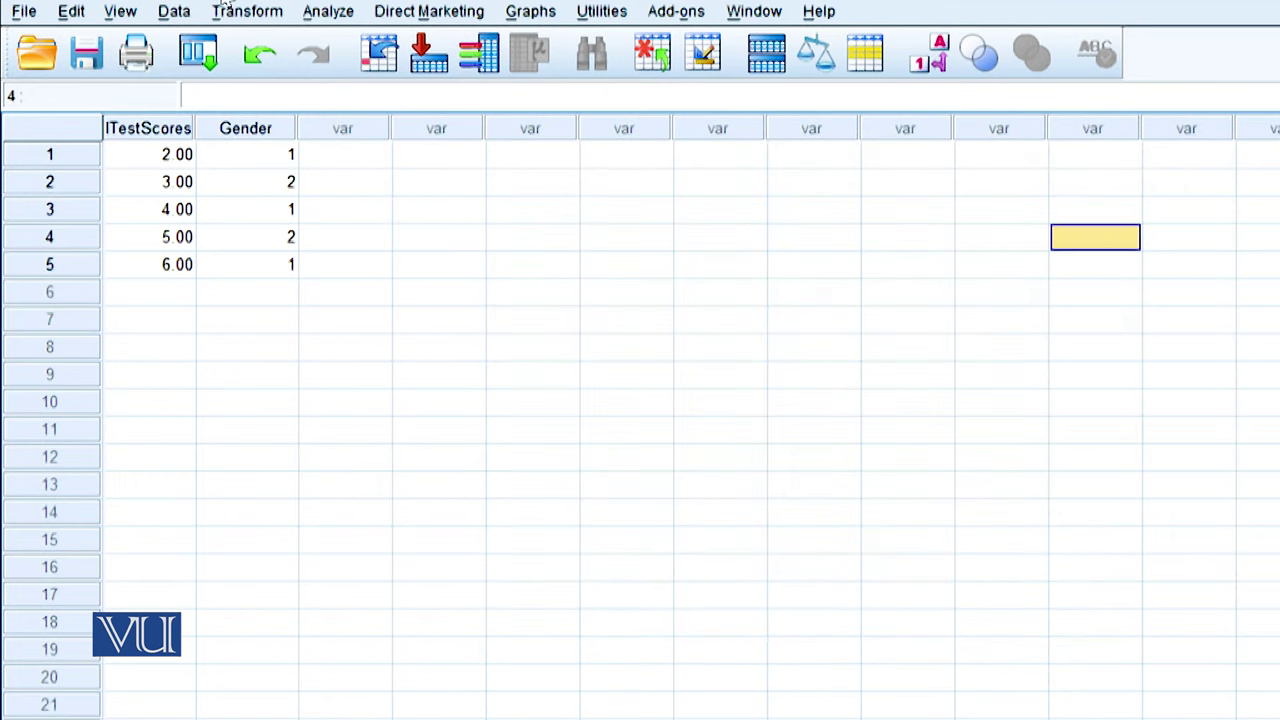
Step: View the available data transformation commands
{"action": "left_click", "coordinate": [275, 14]}
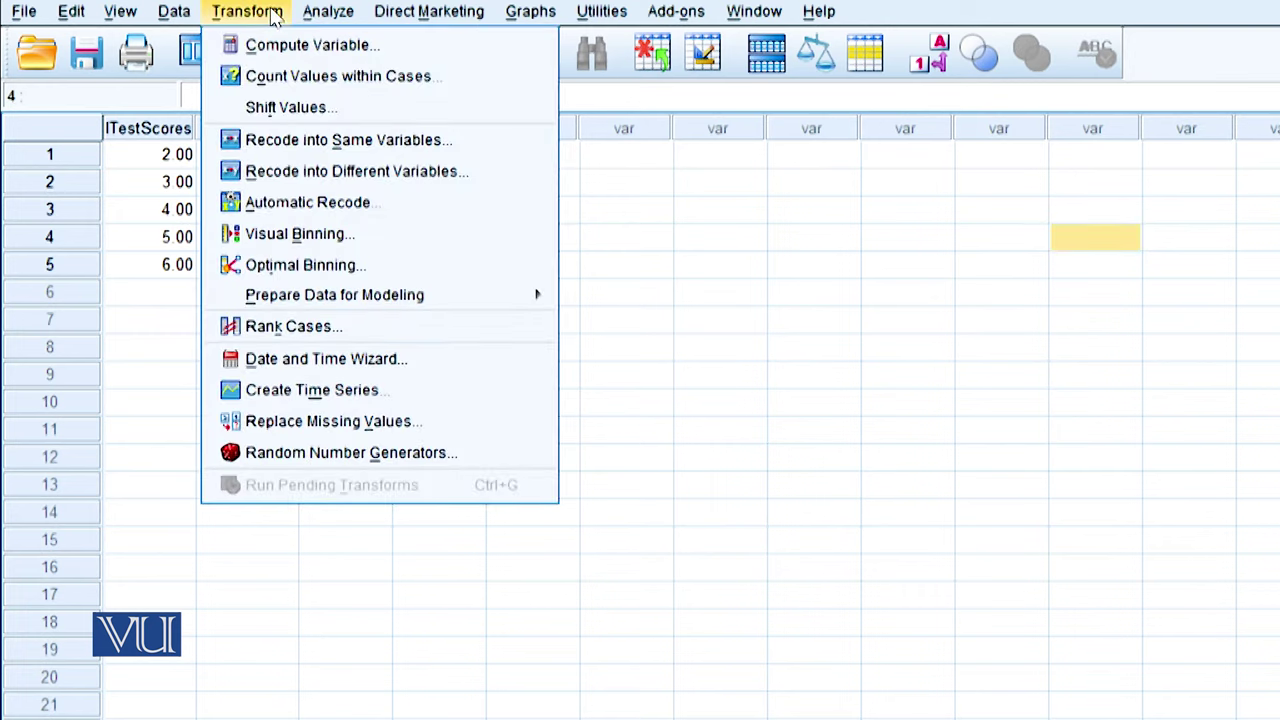